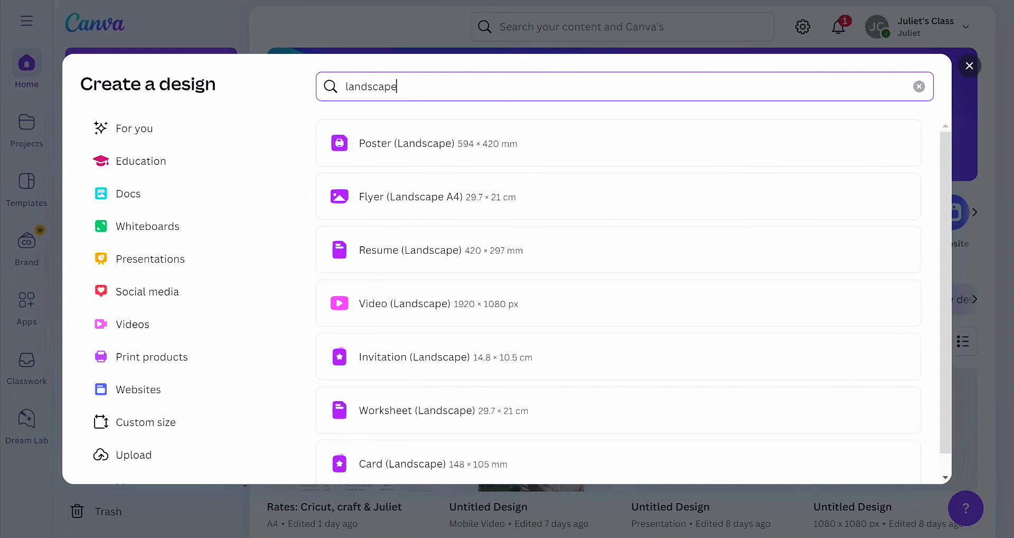
- Find the landscape A4 formats and create a new Document (A4 Landscape) design
text(a4)
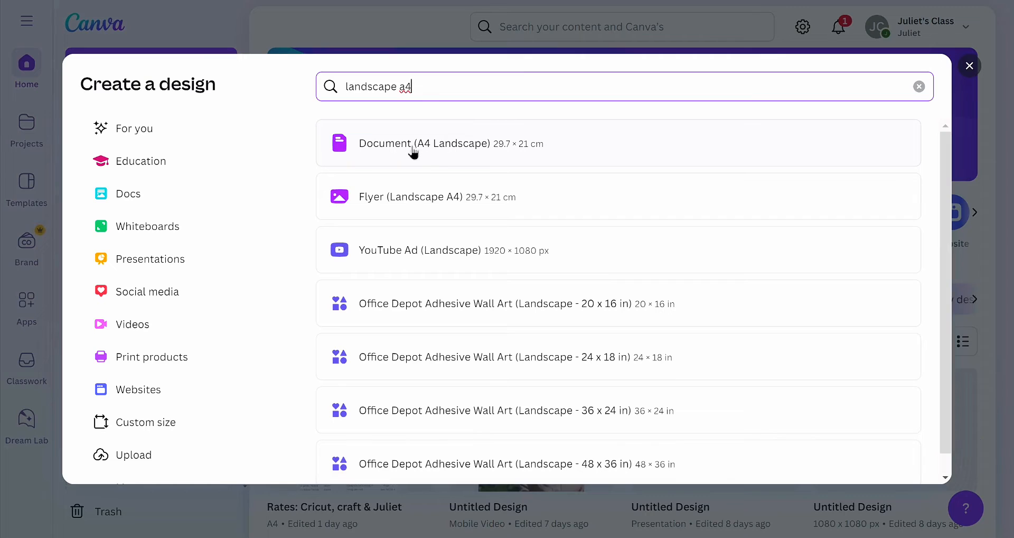
click(447, 155)
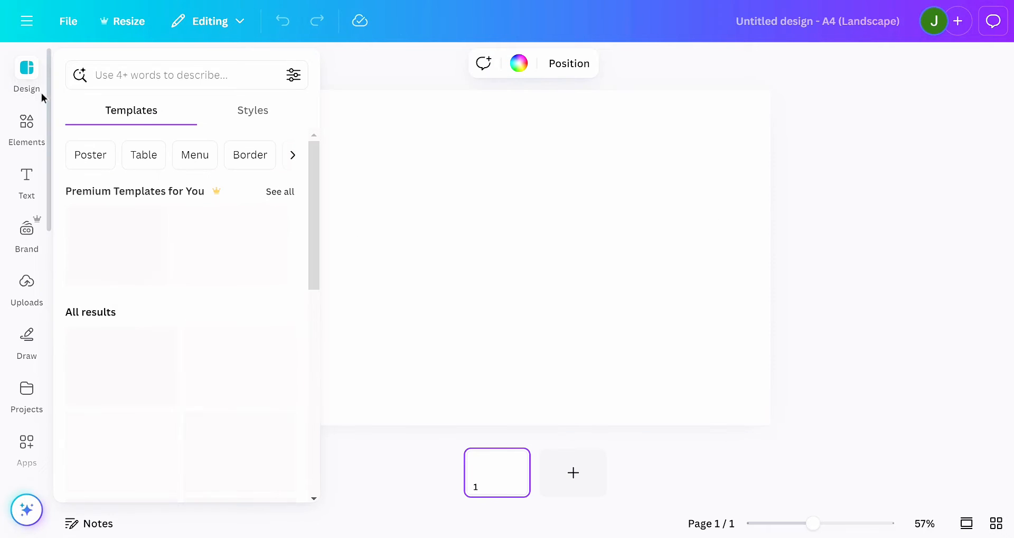
- Search the elements for "dotted line" and add the plain dotted line shape without arrowheads to the page
click(24, 133)
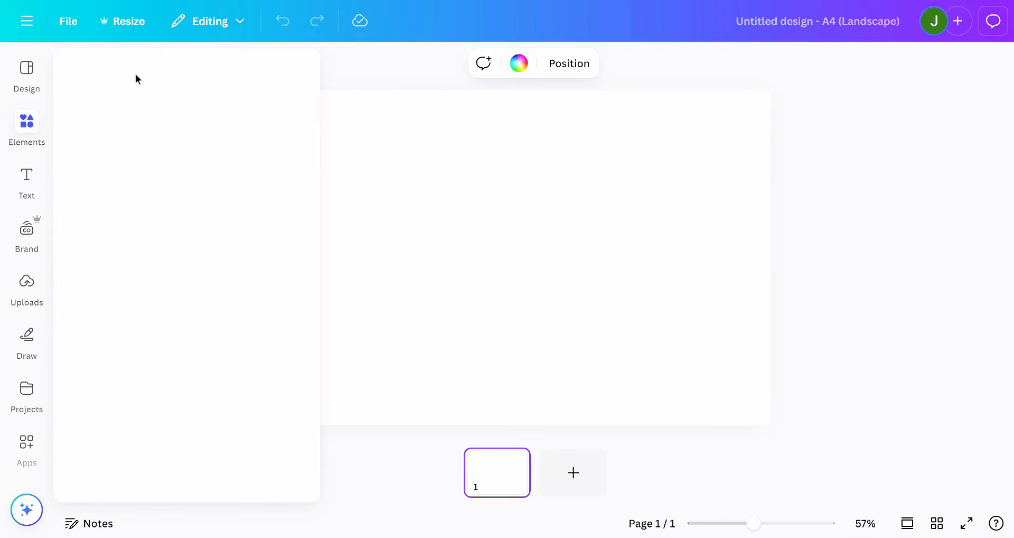
click(124, 67)
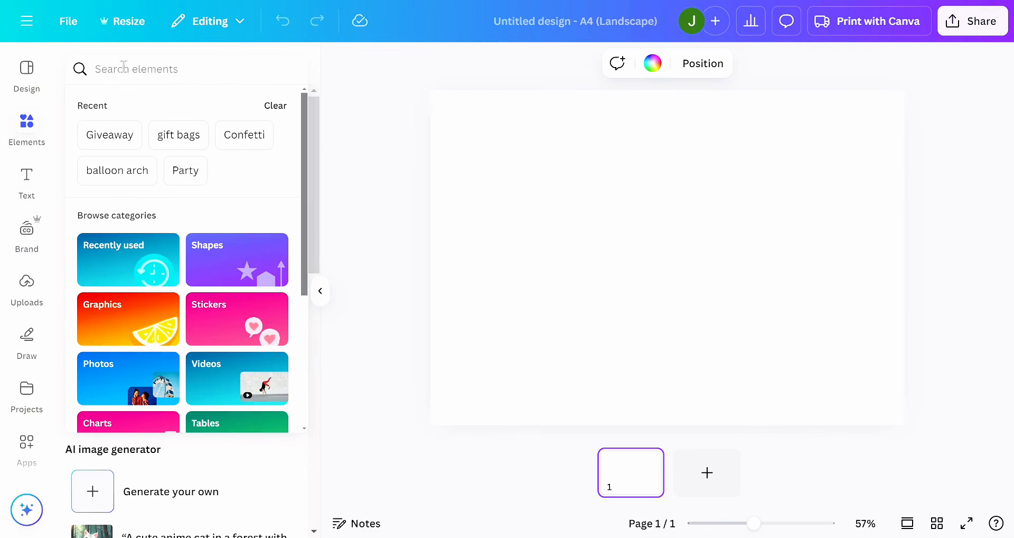
text(dotted)
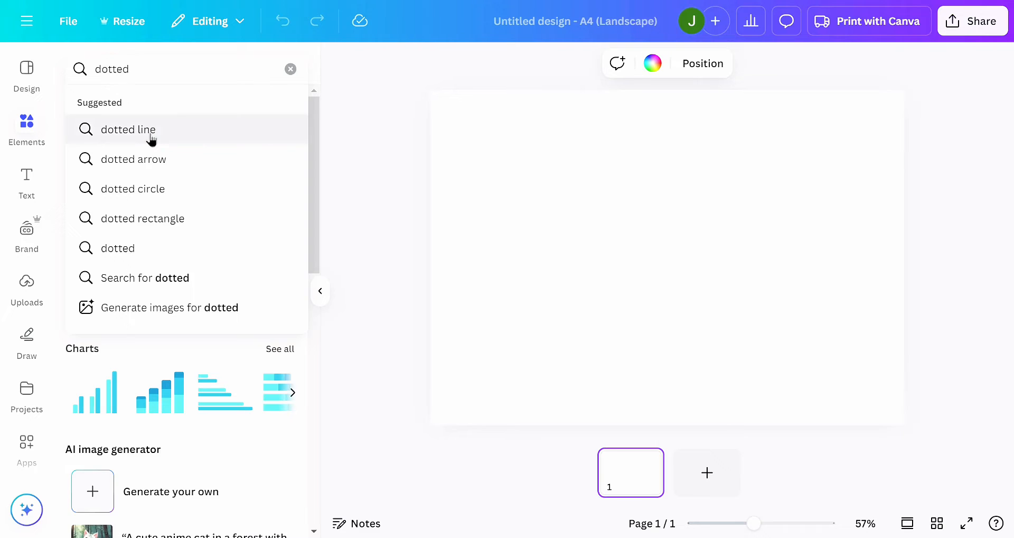
click(151, 140)
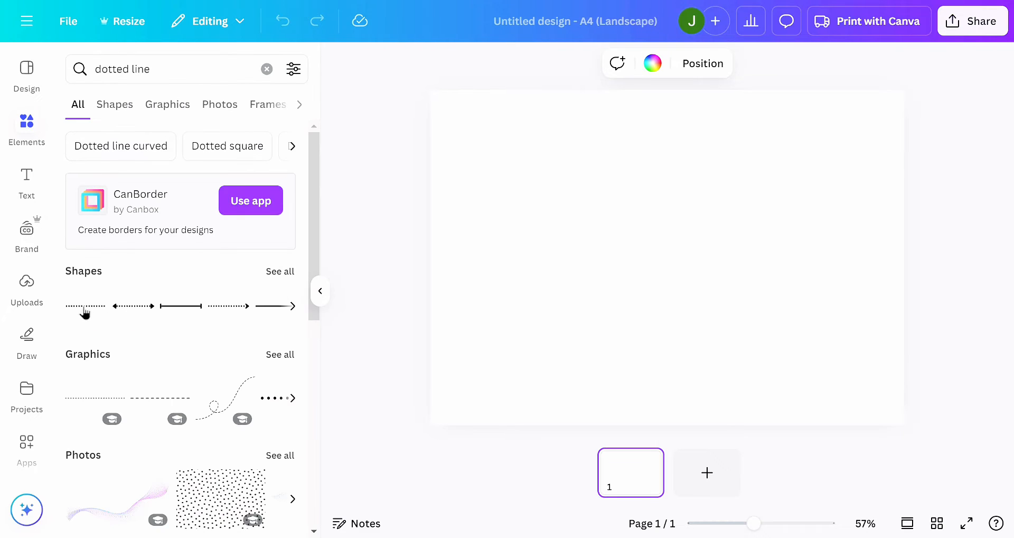
click(84, 311)
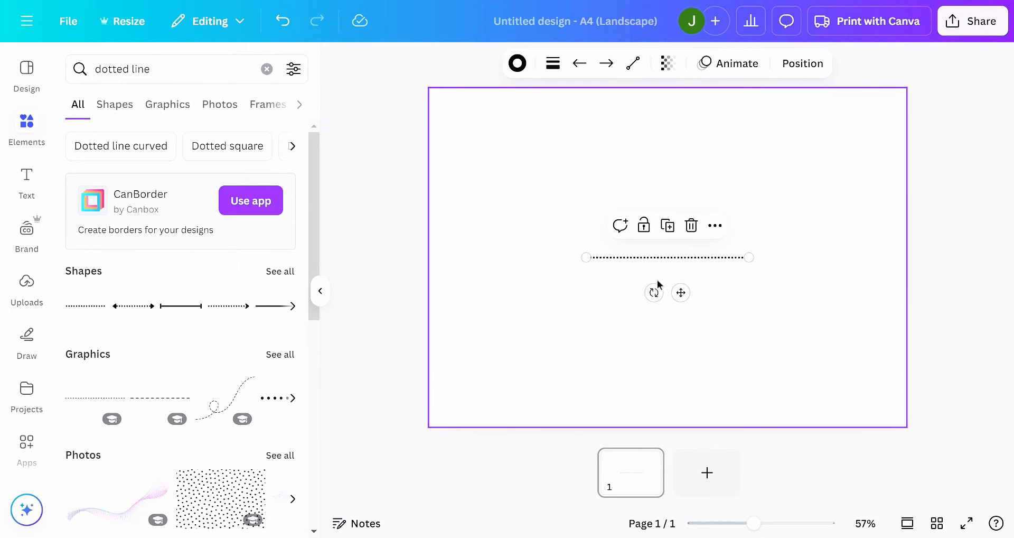
- Rotate the dotted line to vertical and extend both ends so it divides the page in half from edge to edge
drag(654, 292, 591, 241)
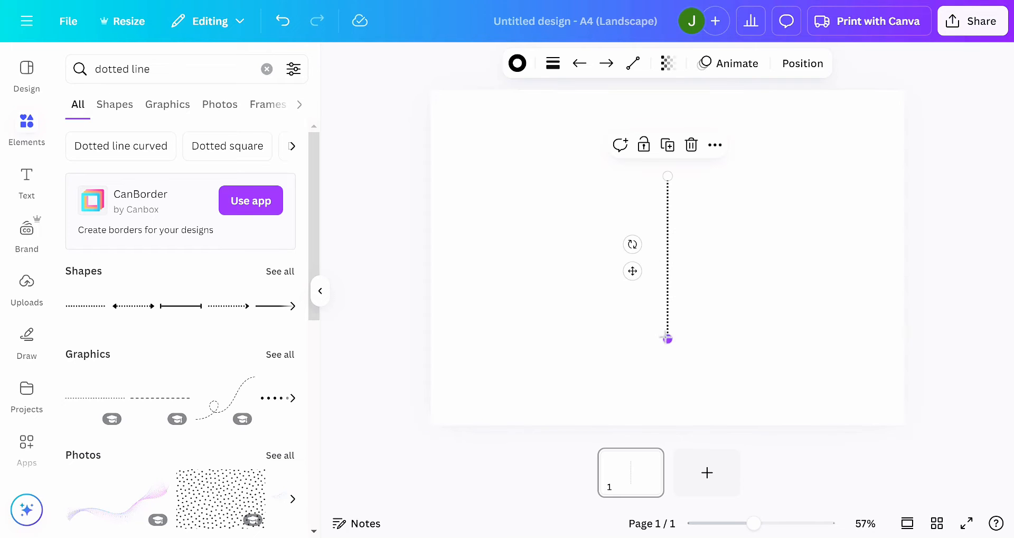
drag(667, 338, 668, 425)
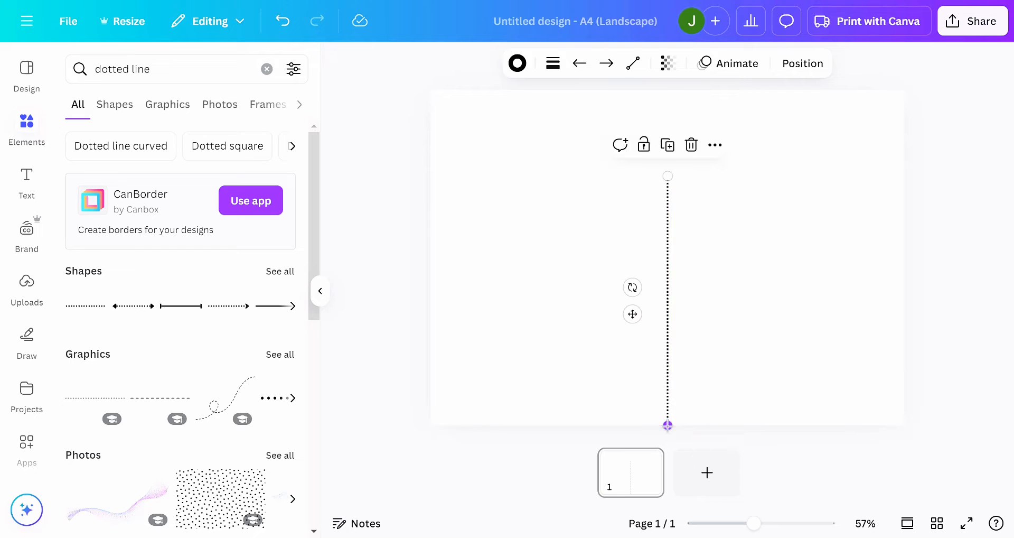
drag(664, 176, 662, 94)
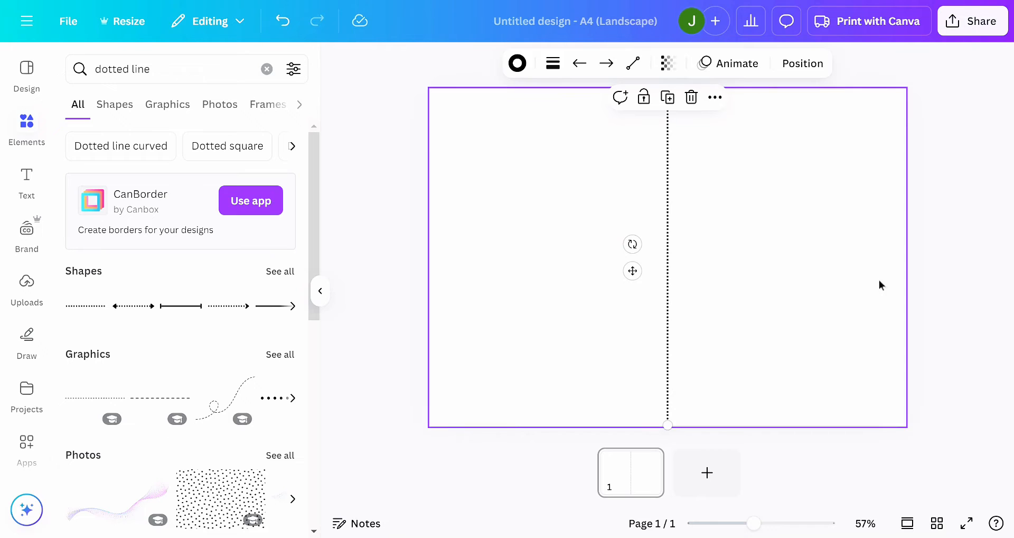
click(971, 293)
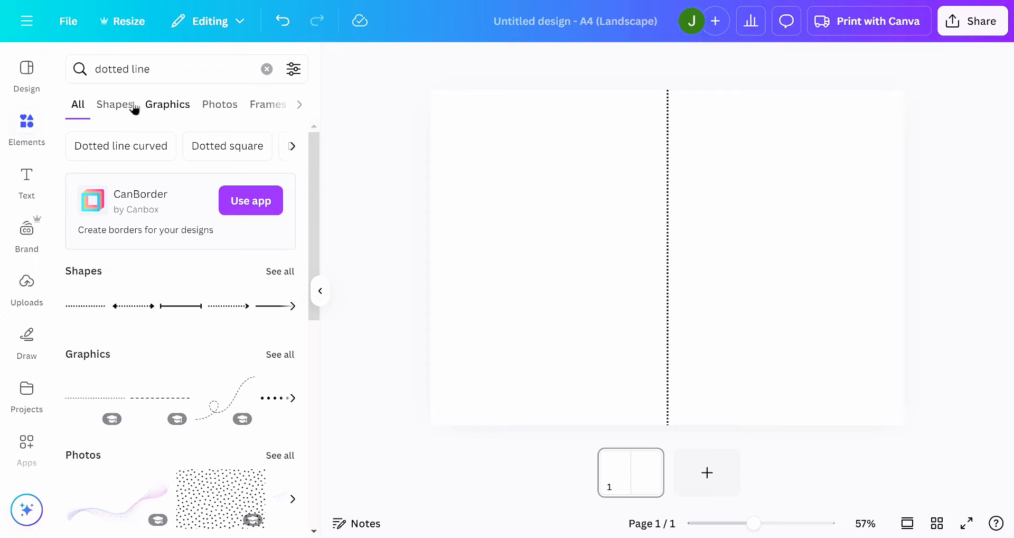
- Search the elements for "blue hearts" and show all matching photos
click(163, 70)
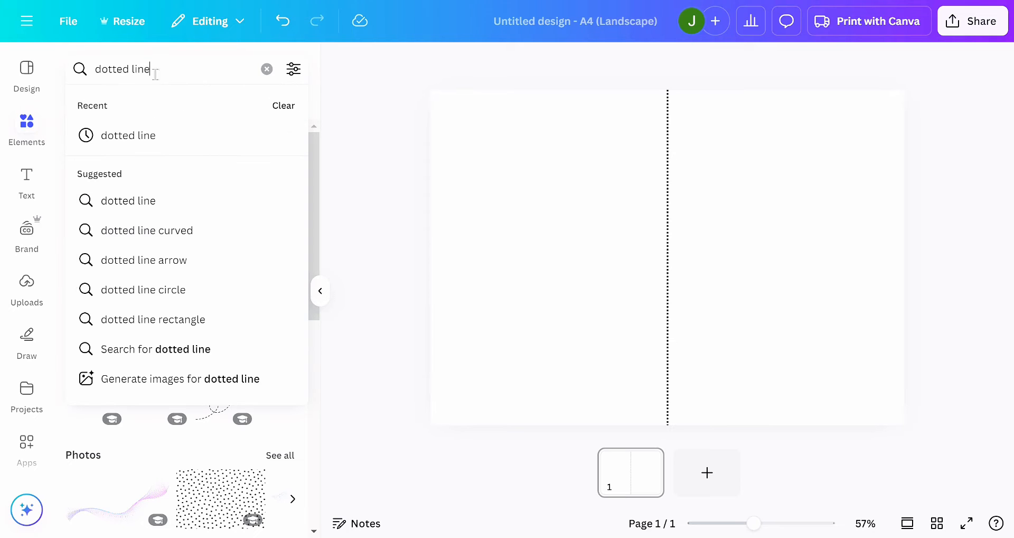
drag(165, 68, 25, 87)
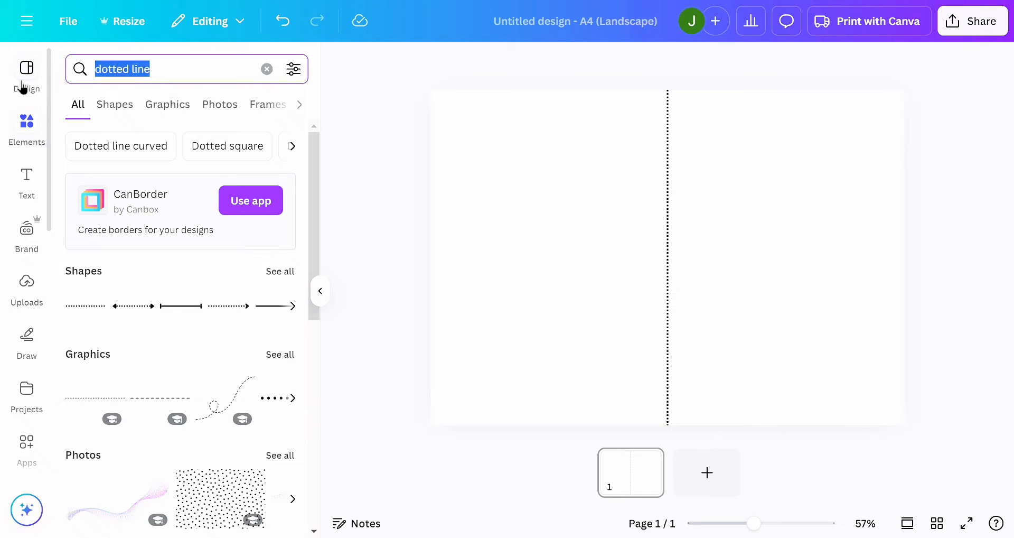
text(blue)
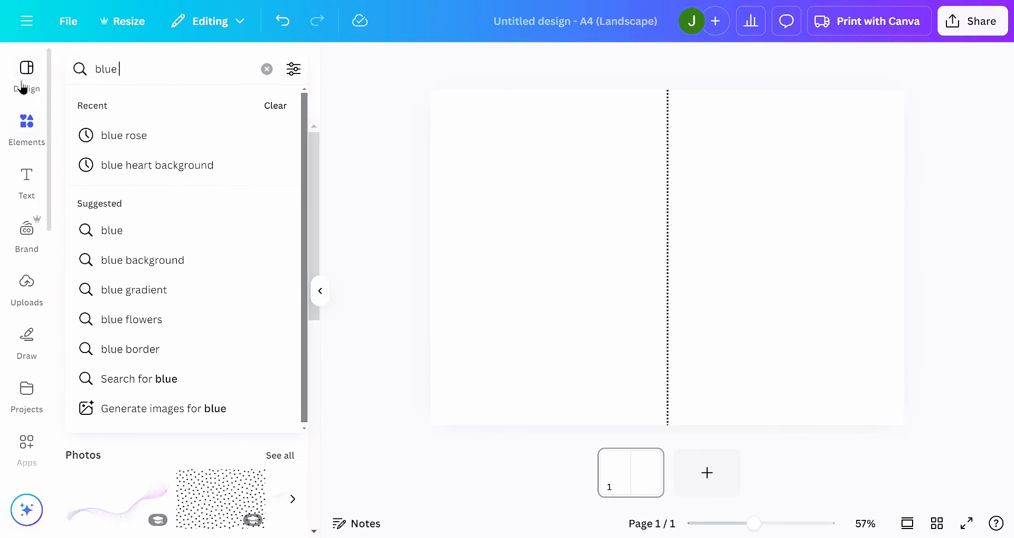
text( hear)
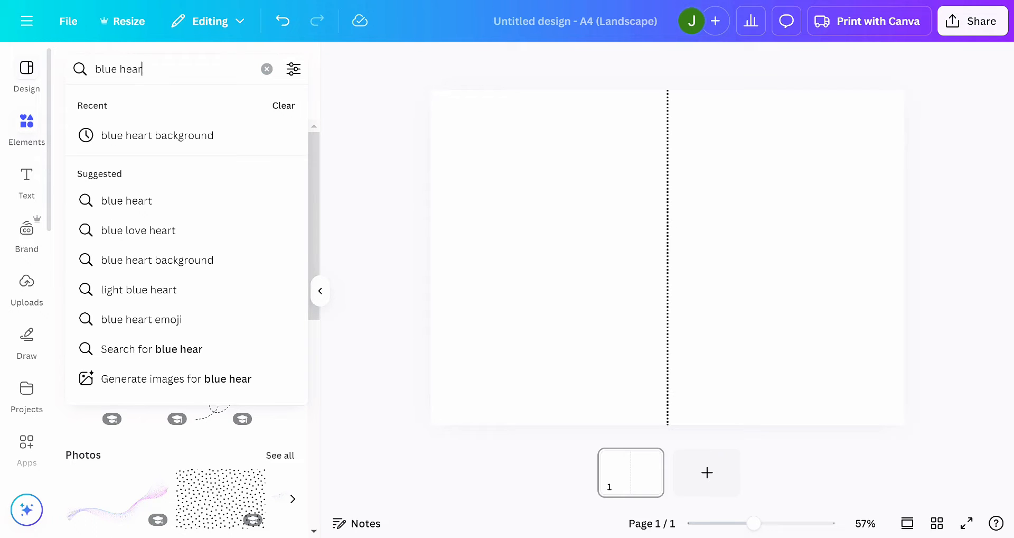
text(ts)
key(Return)
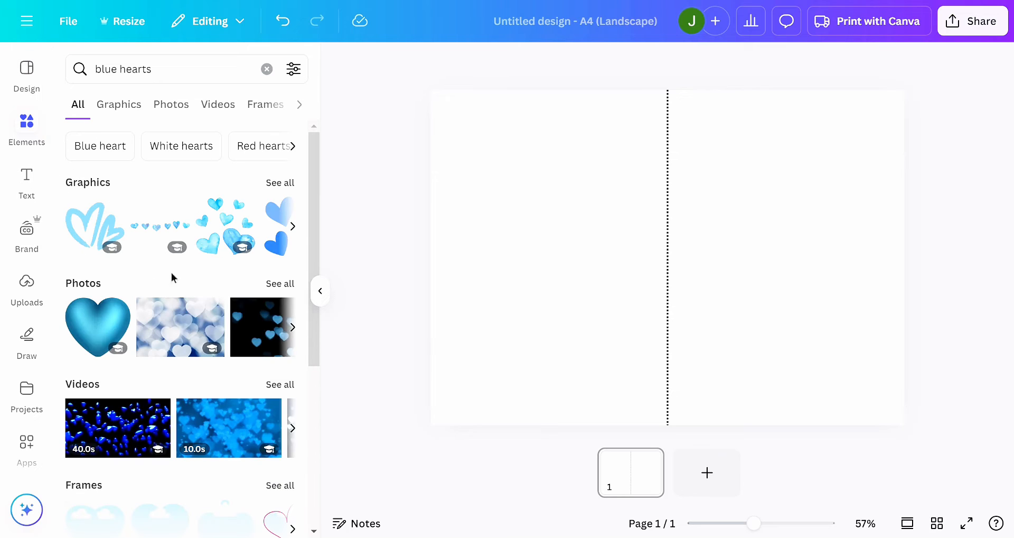
click(280, 285)
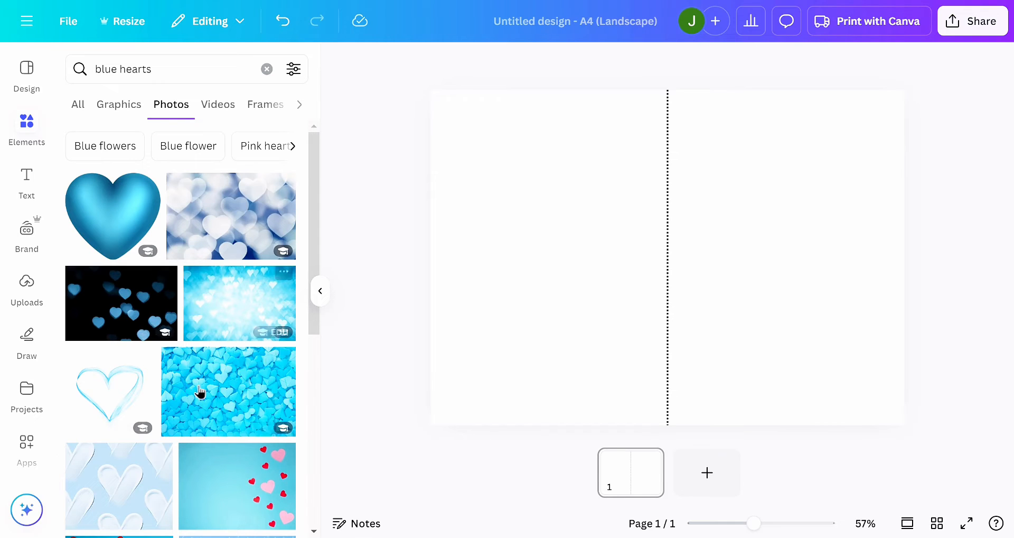
- Try the light-blue paper hearts photo and the blurred white-and-blue hearts photo on the page, deleting each one
scroll(199, 394, down, 2)
scroll(198, 393, down, 7)
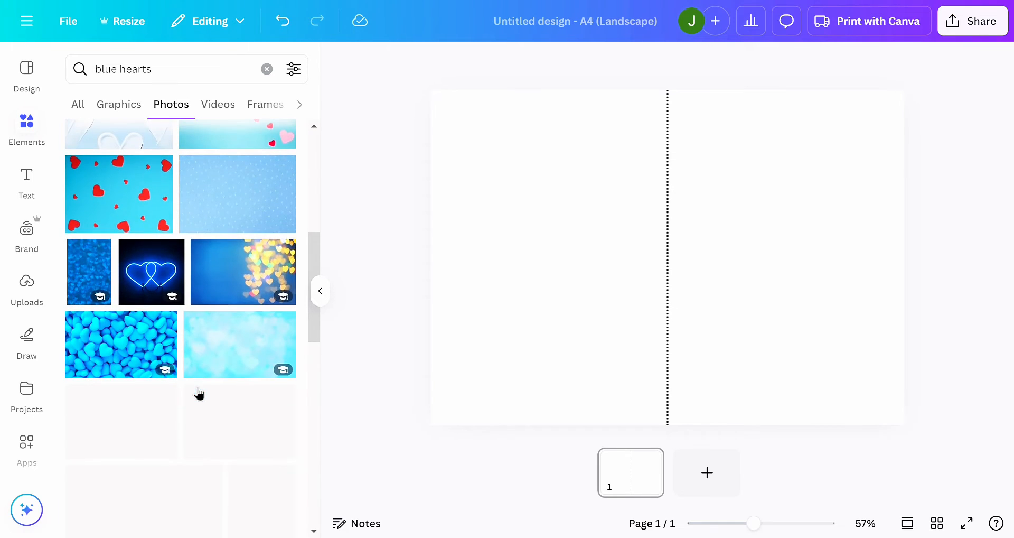
scroll(211, 317, down, 2)
scroll(211, 317, up, 4)
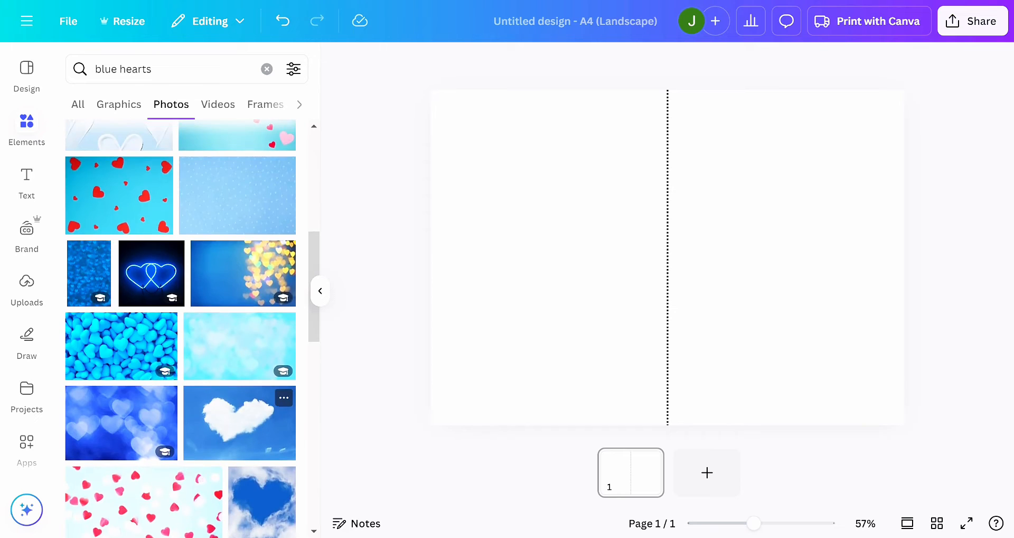
scroll(211, 317, down, 2)
scroll(237, 317, down, 8)
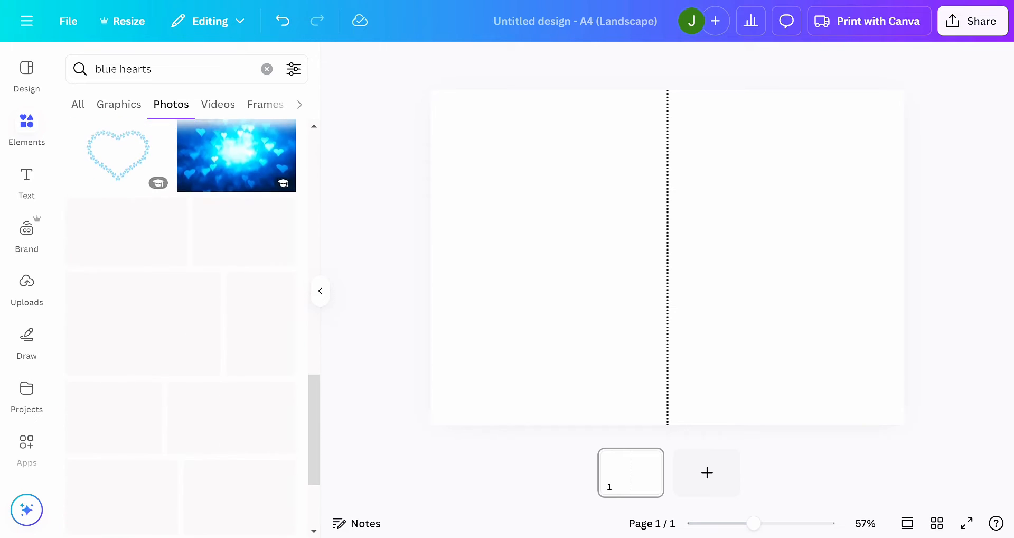
scroll(238, 317, up, 6)
scroll(227, 370, up, 10)
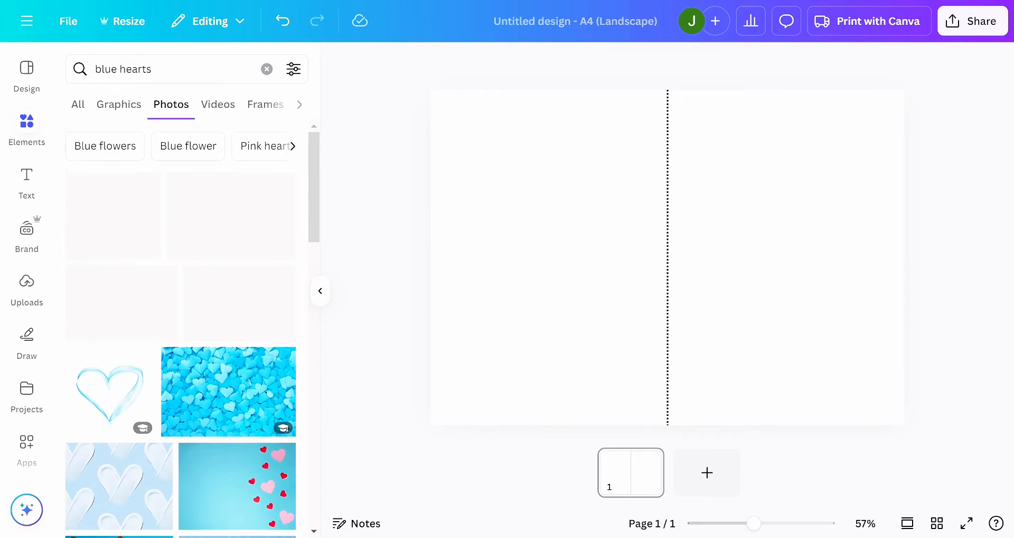
click(206, 416)
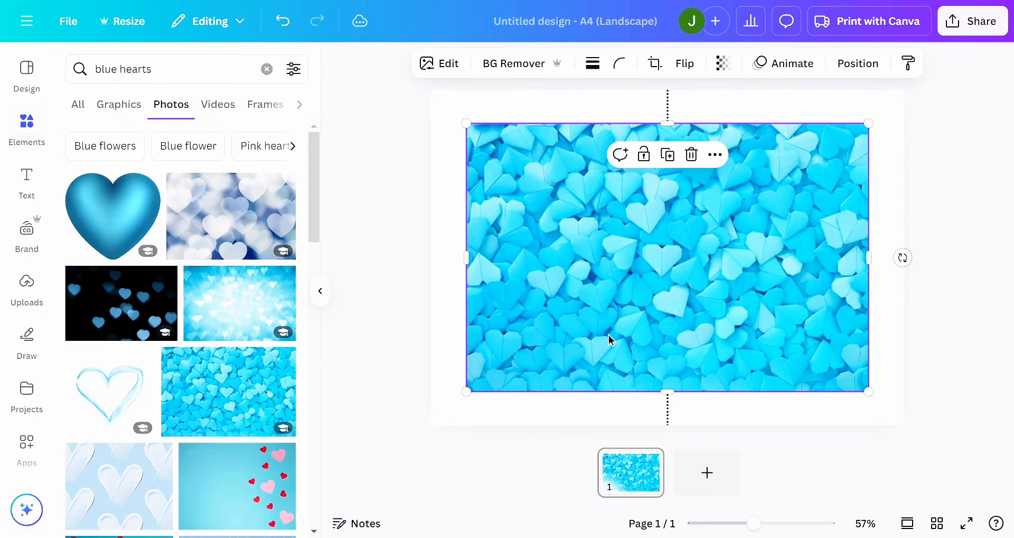
click(691, 156)
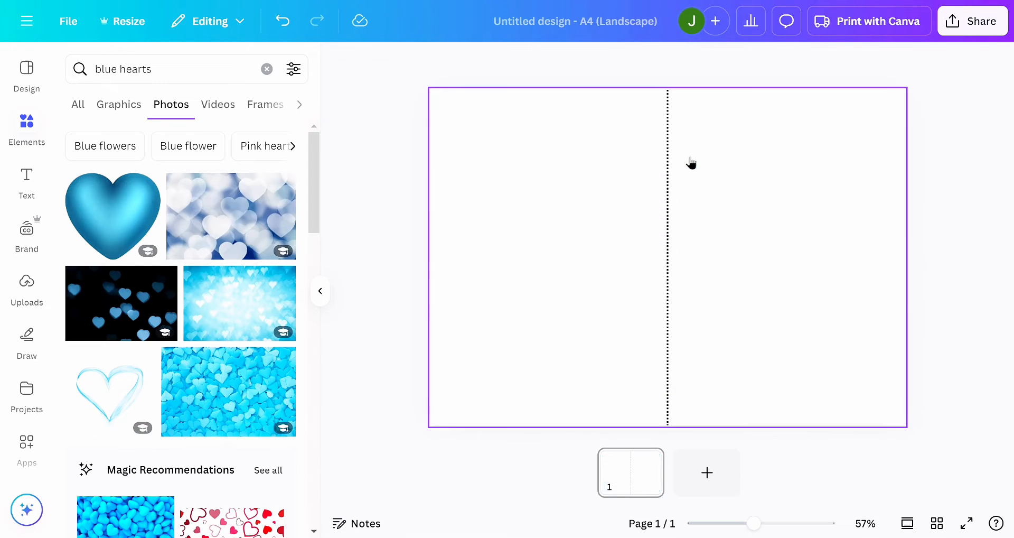
click(233, 231)
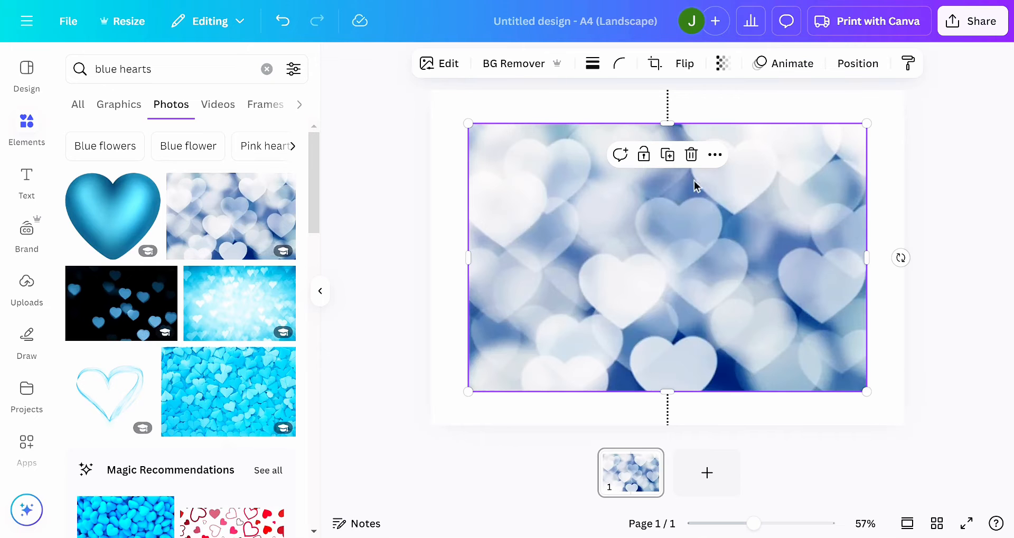
click(691, 155)
- Add the photo of bright blue heart-shaped candies to the page and set it as the background
scroll(168, 381, down, 5)
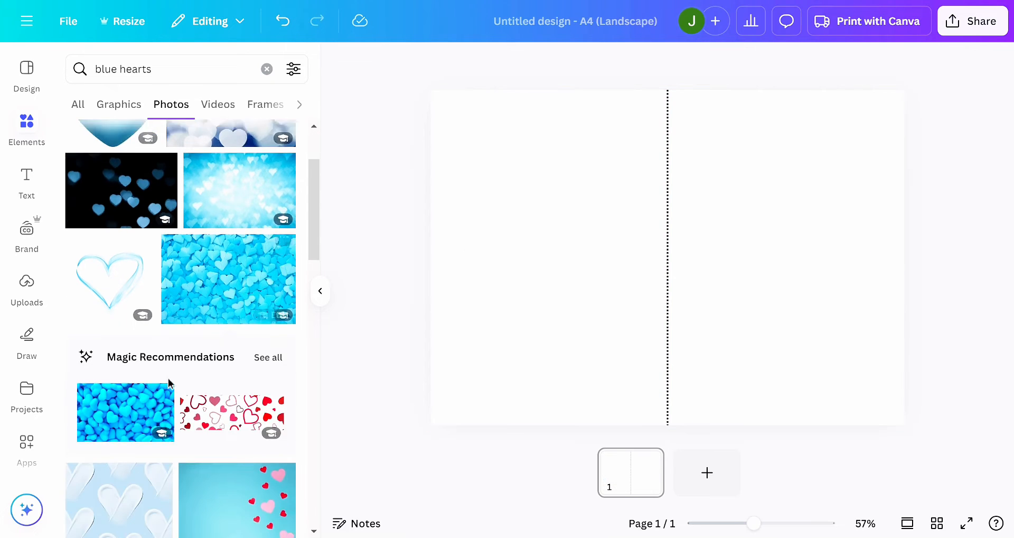
scroll(180, 328, down, 4)
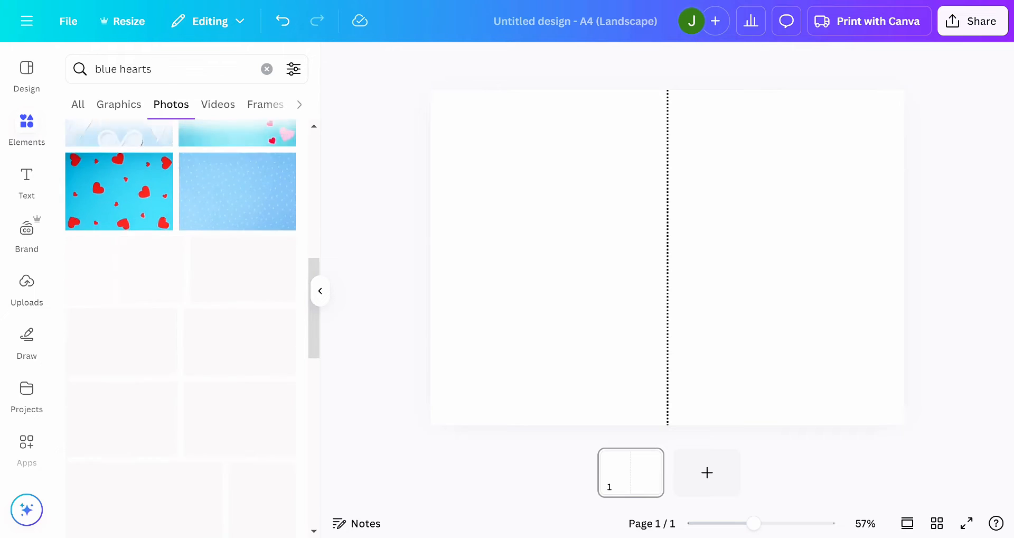
scroll(158, 371, down, 3)
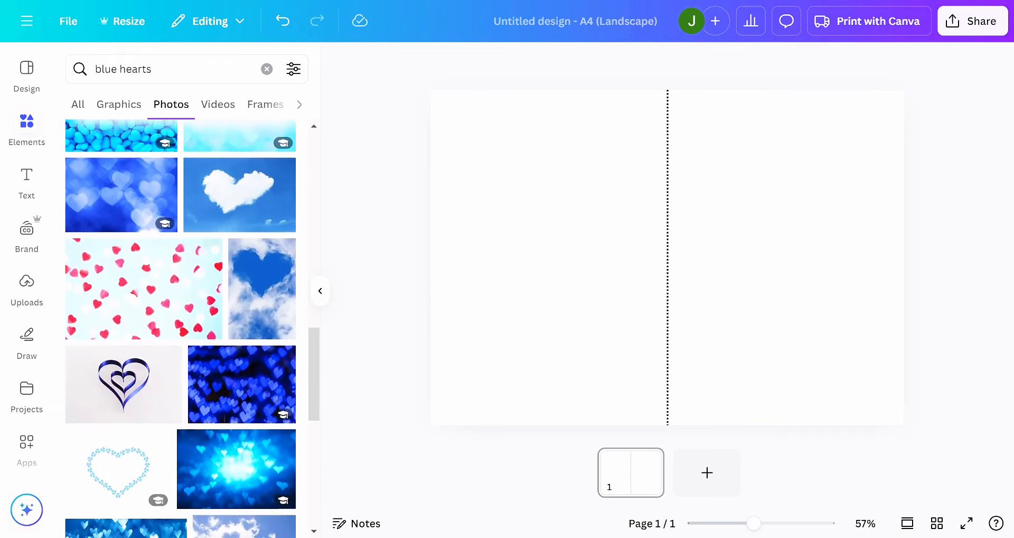
scroll(158, 371, up, 3)
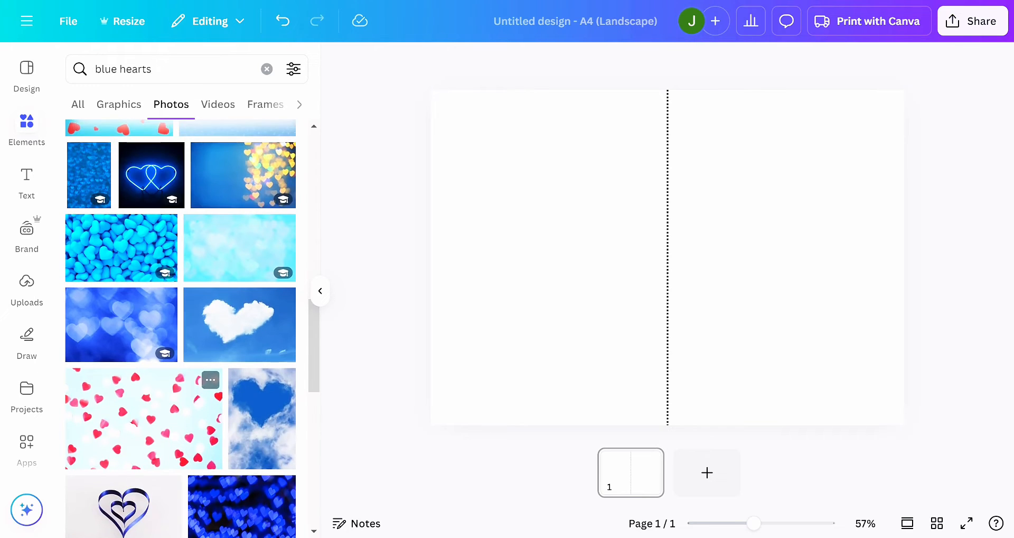
click(106, 246)
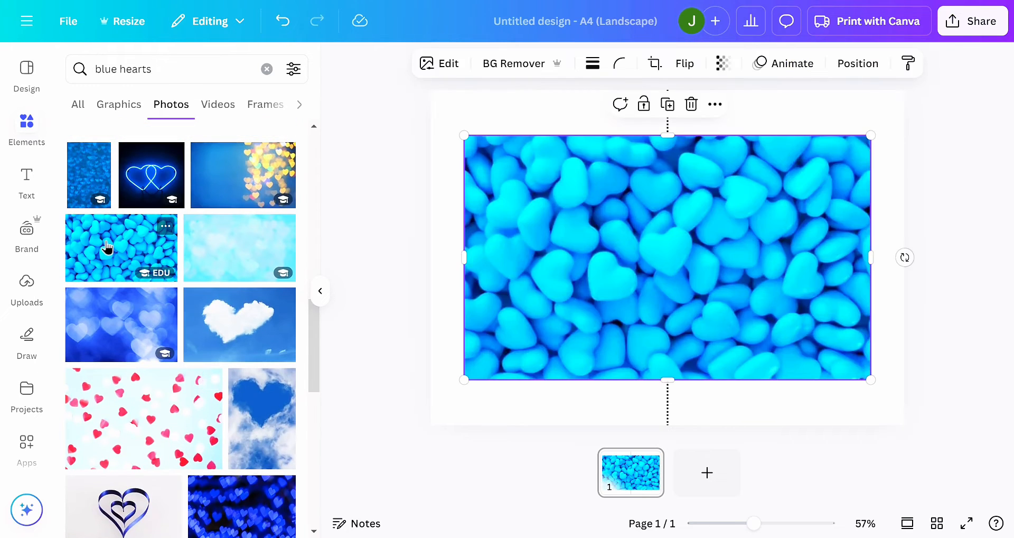
right_click(595, 261)
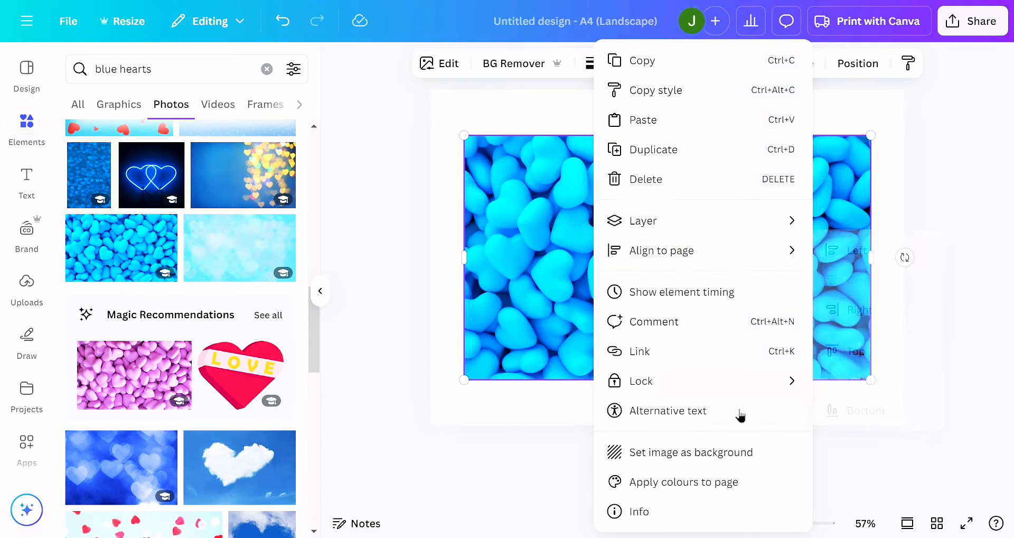
click(694, 453)
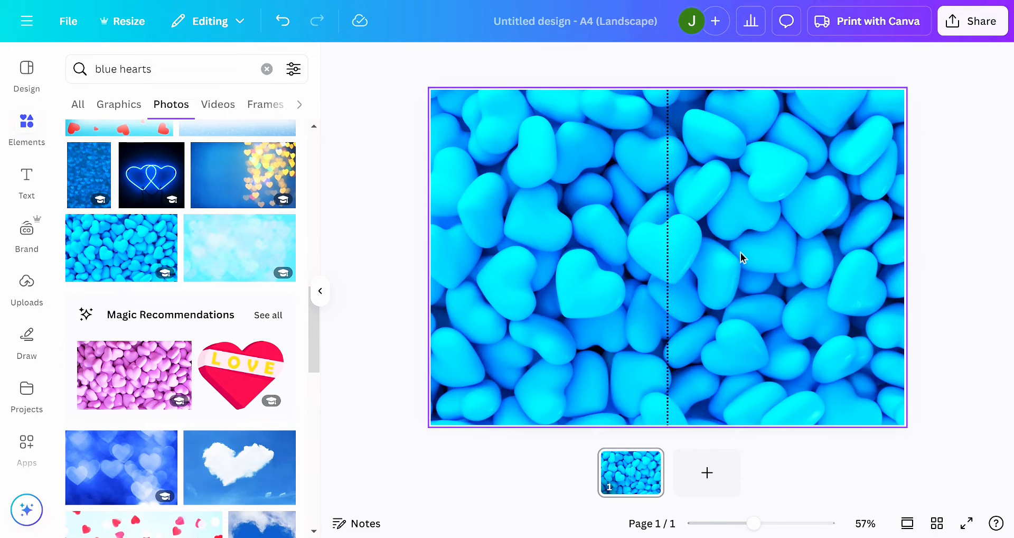
- Search the elements for "birthday" and limit the results to graphics
click(154, 64)
drag(154, 65, 42, 72)
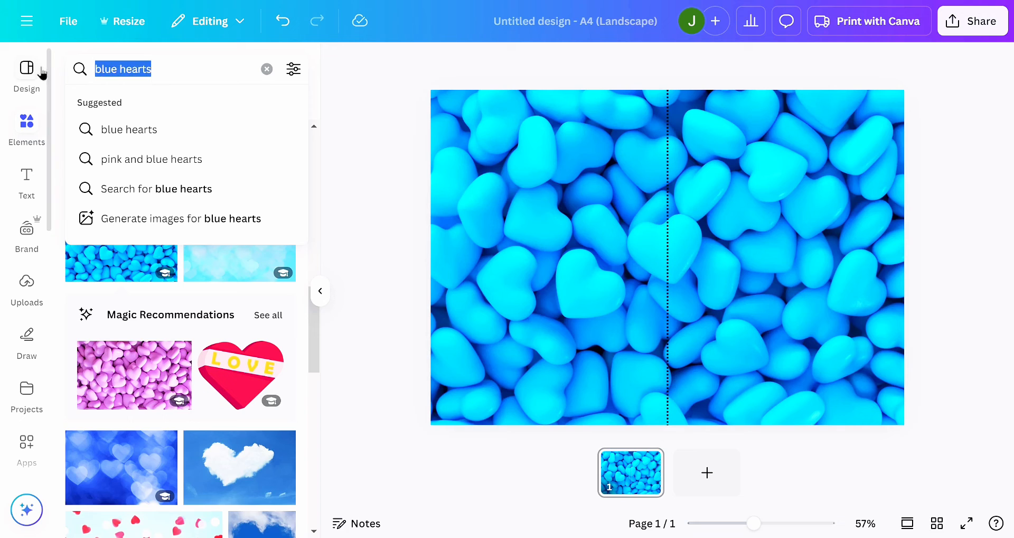
text(birthday)
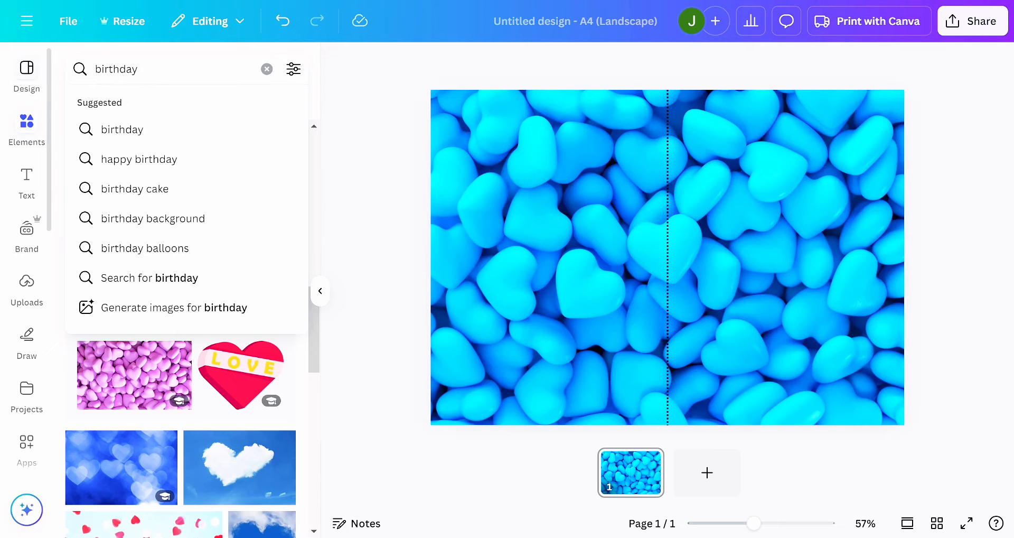
key(Return)
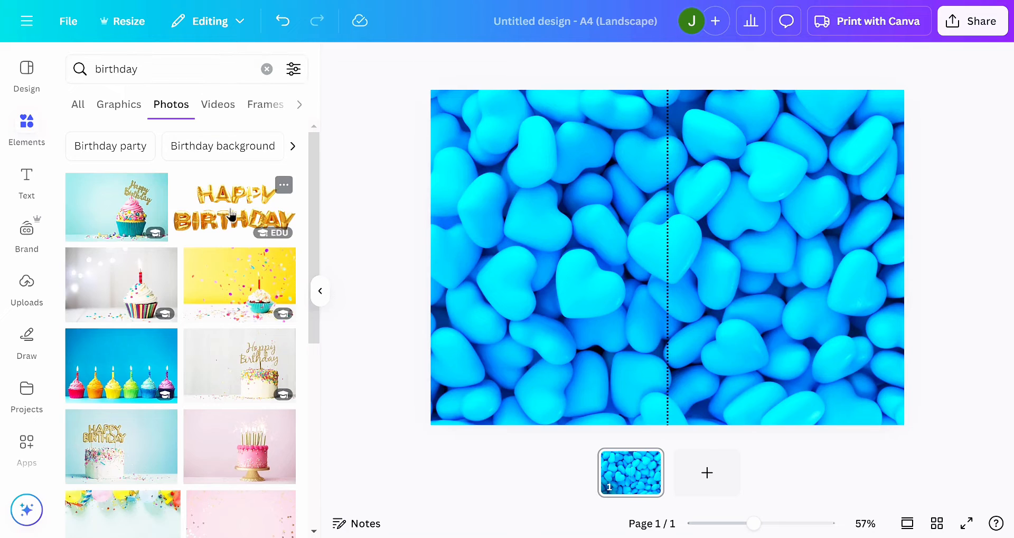
click(115, 108)
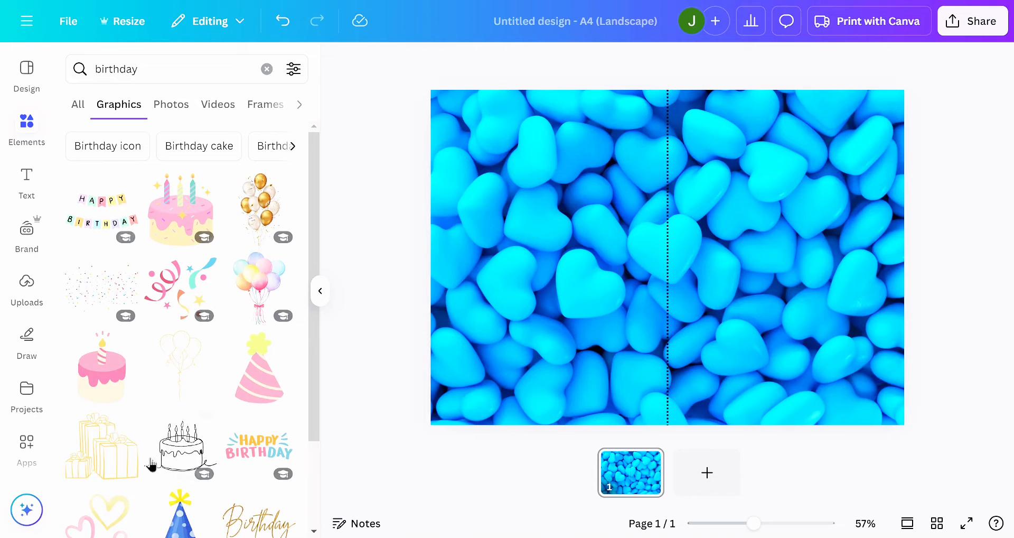
- Look through the birthday graphics for decorations that suit the card
scroll(150, 463, down, 7)
scroll(150, 465, down, 5)
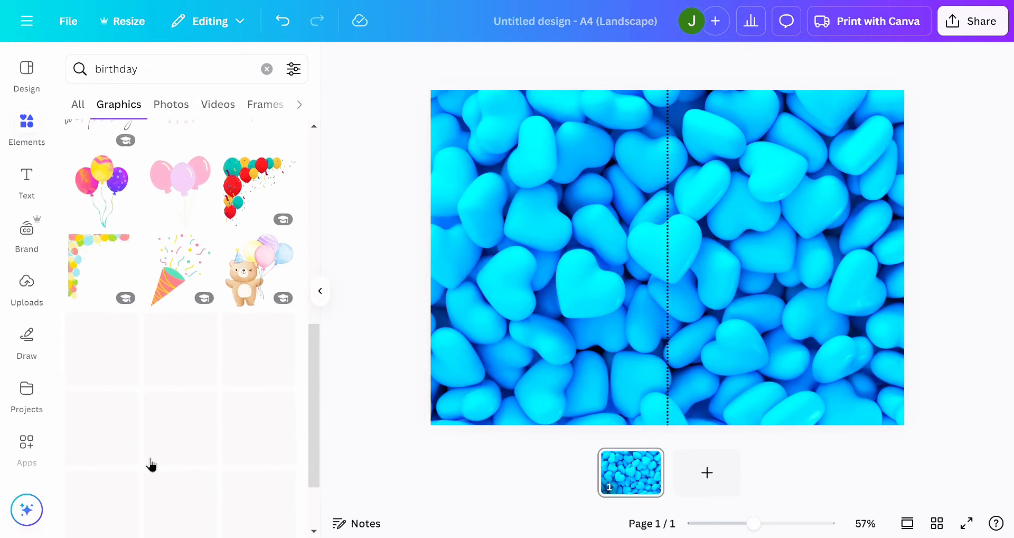
scroll(151, 456, up, 1)
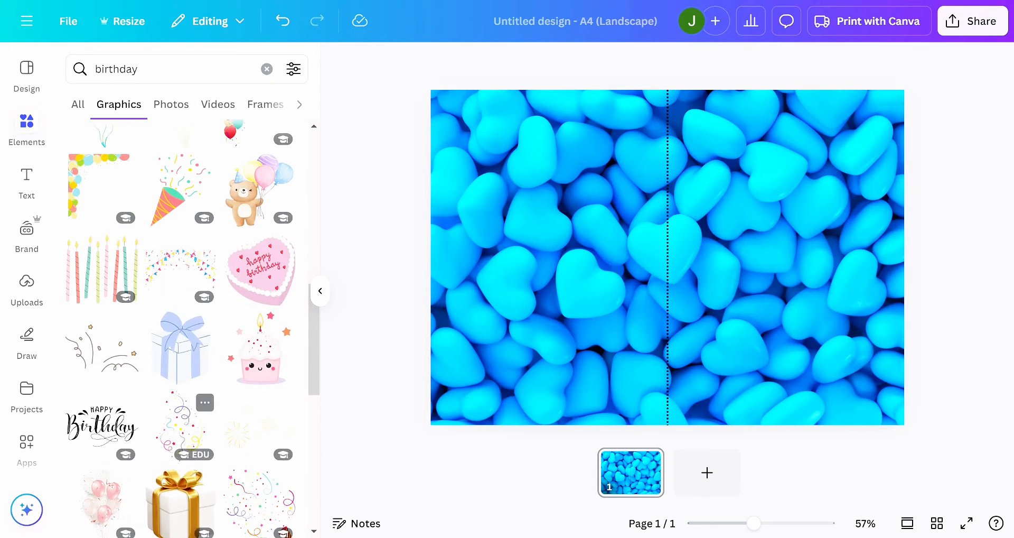
scroll(151, 455, up, 1)
scroll(151, 456, down, 3)
scroll(180, 369, down, 5)
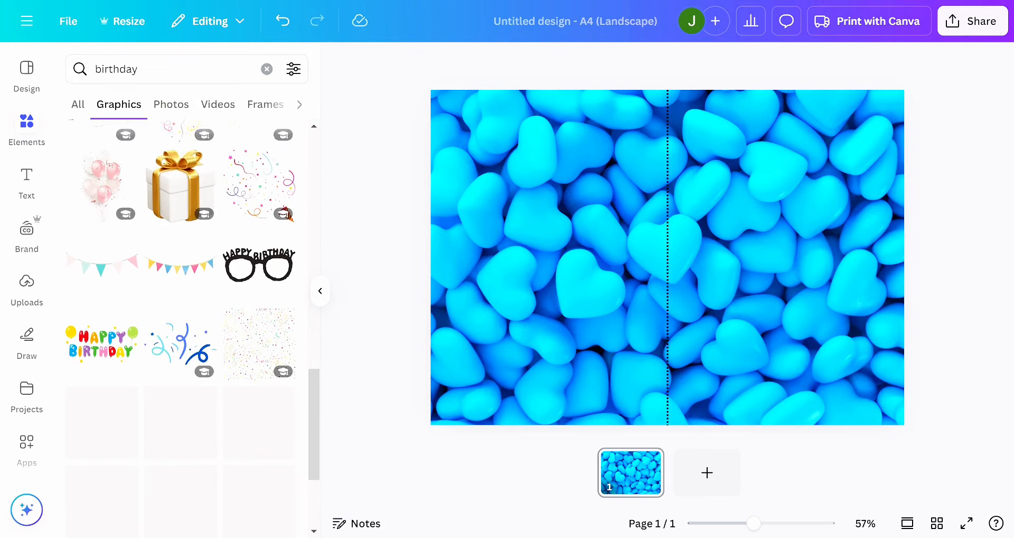
scroll(180, 370, up, 8)
scroll(84, 255, up, 6)
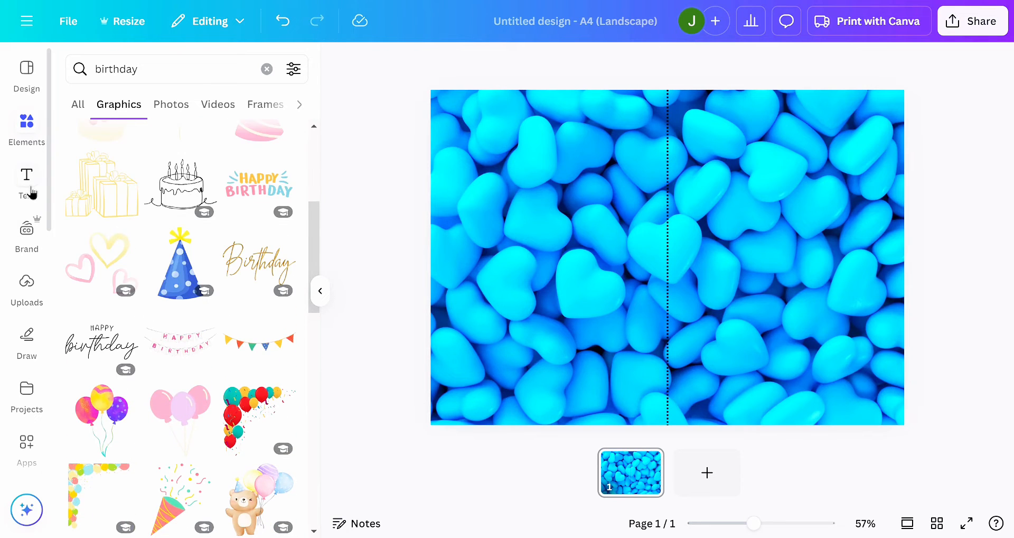
- Add a text box reading "Happy" to the page
click(748, 255)
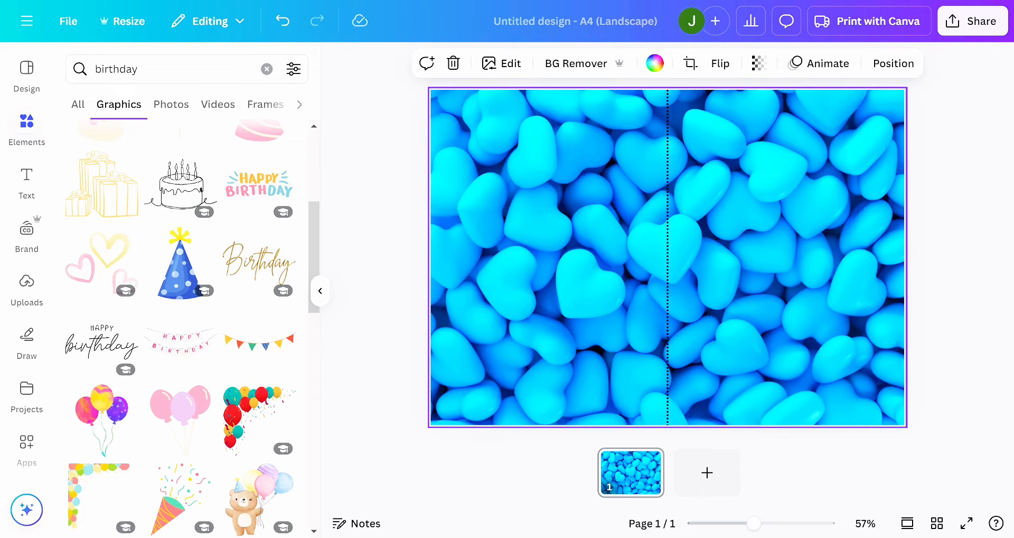
key(t)
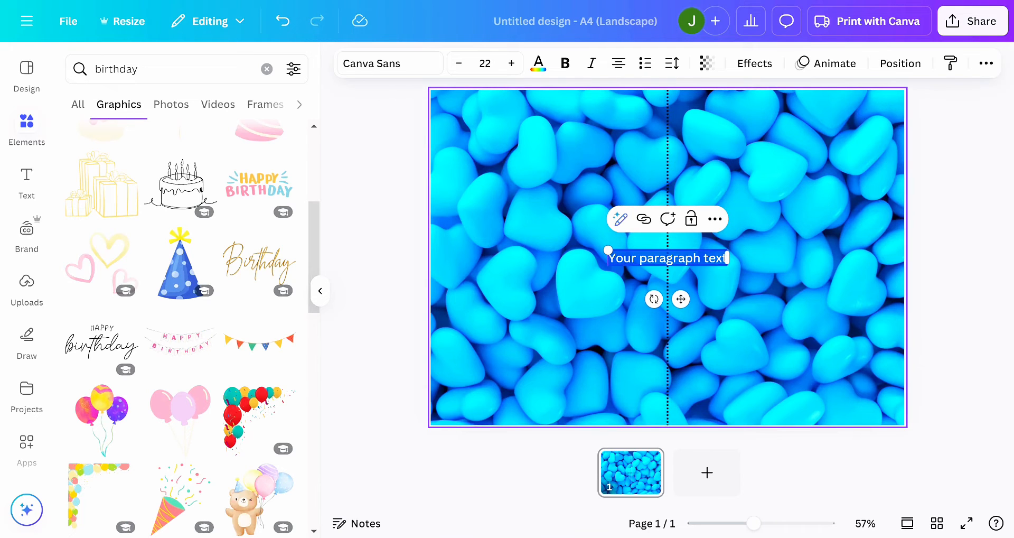
text(Happy)
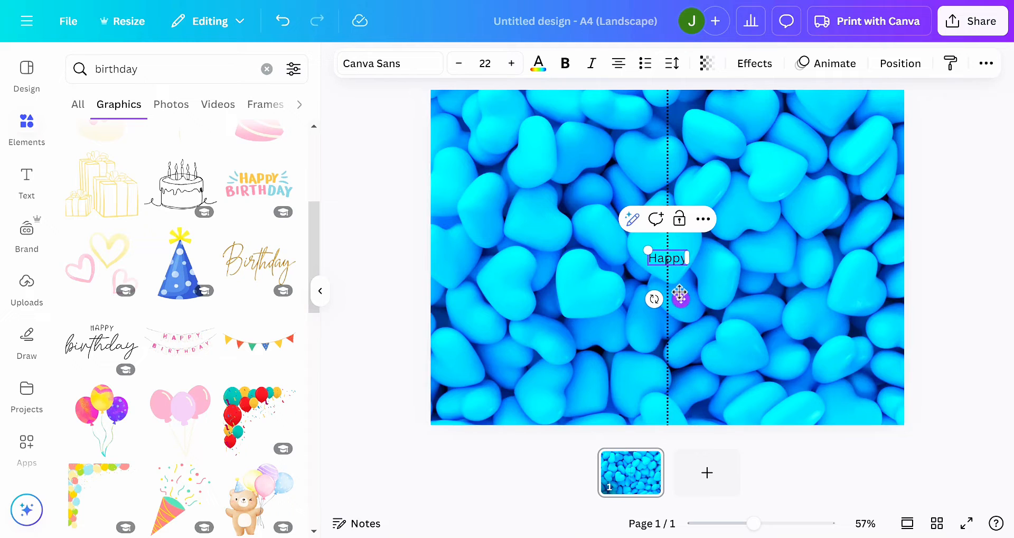
- Enlarge the "Happy" text to about size 85 and place it at the top of the page's right half
drag(684, 299, 799, 158)
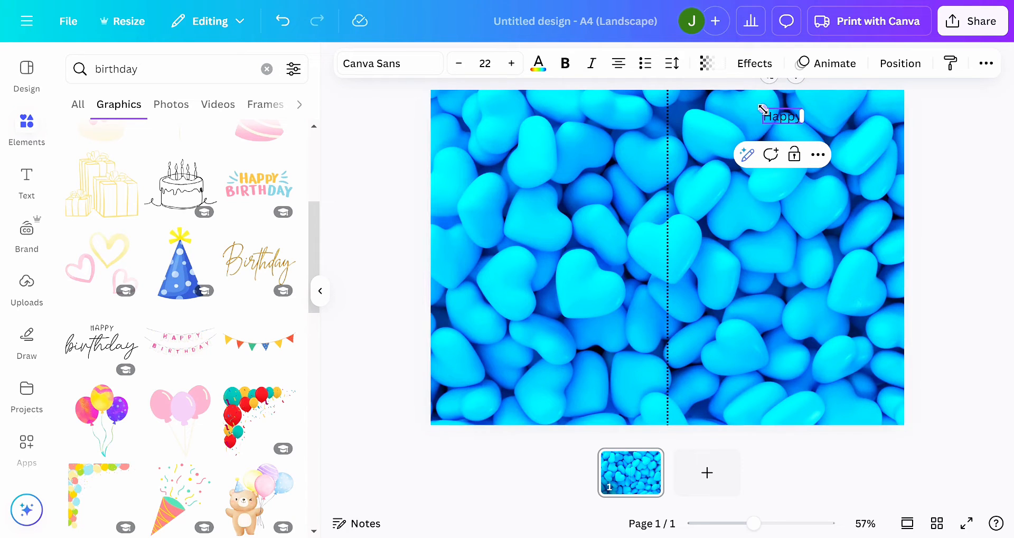
drag(724, 101, 648, 75)
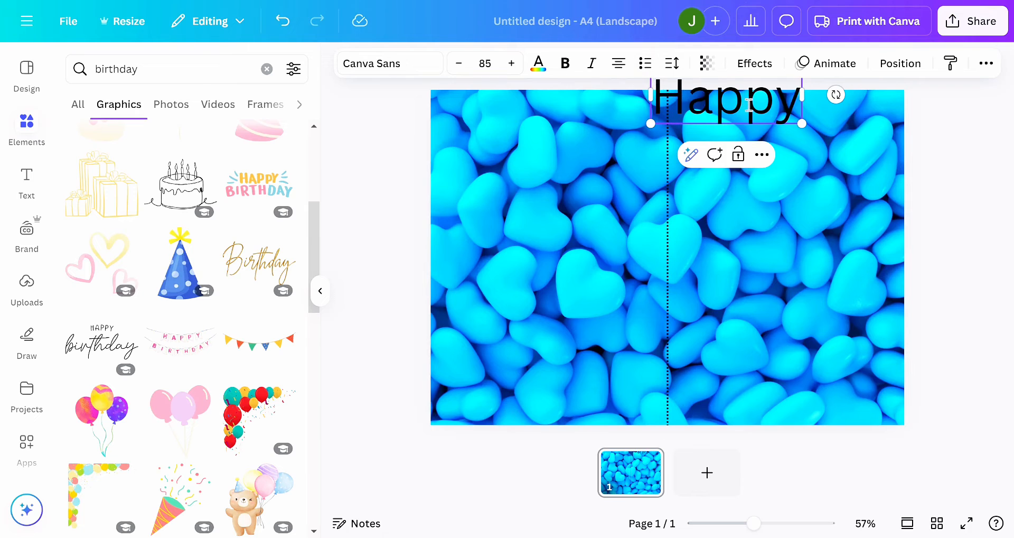
click(803, 182)
drag(761, 125, 799, 143)
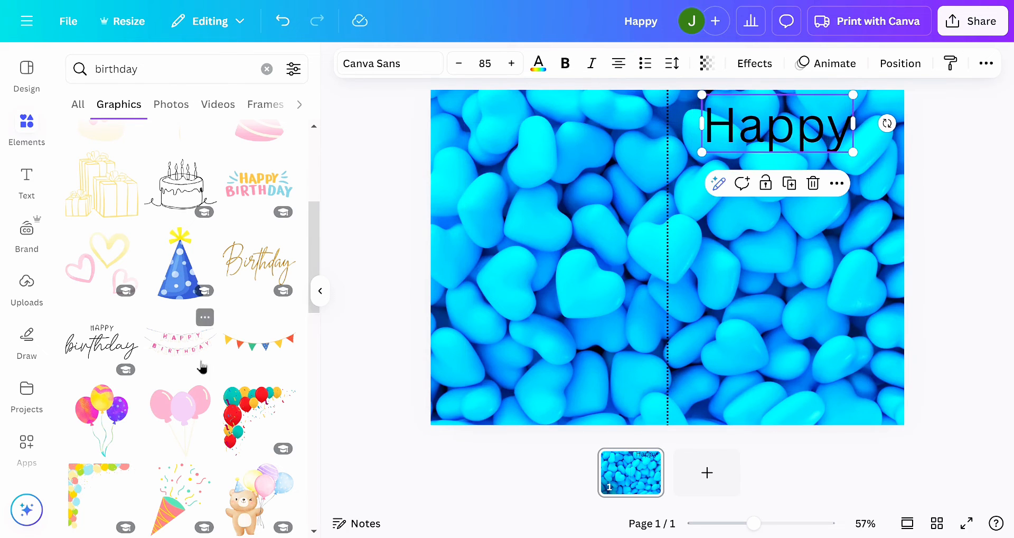
- Set the "Happy" text in the Headings font Oi and shrink it to about size 67.3 to fit inside the right half
click(412, 68)
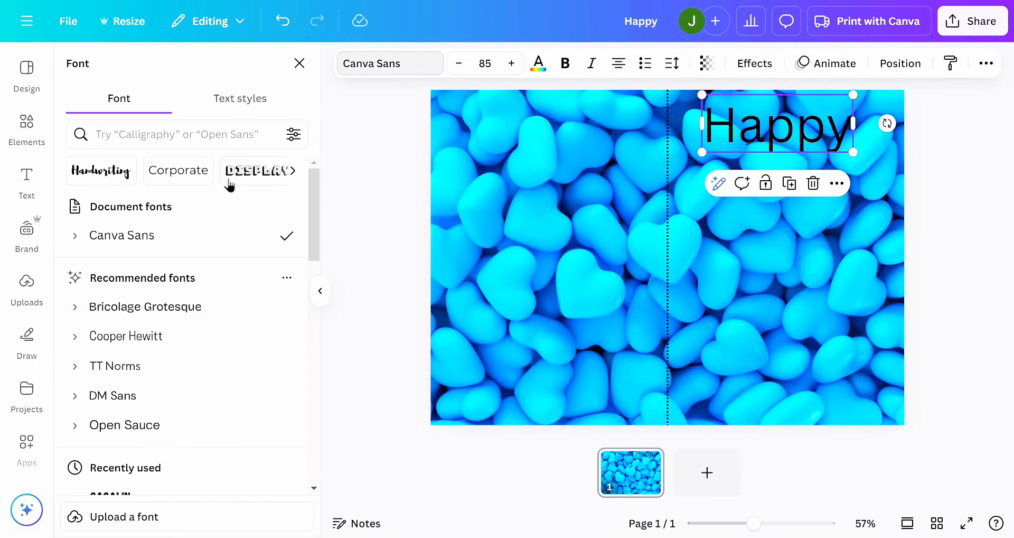
click(284, 178)
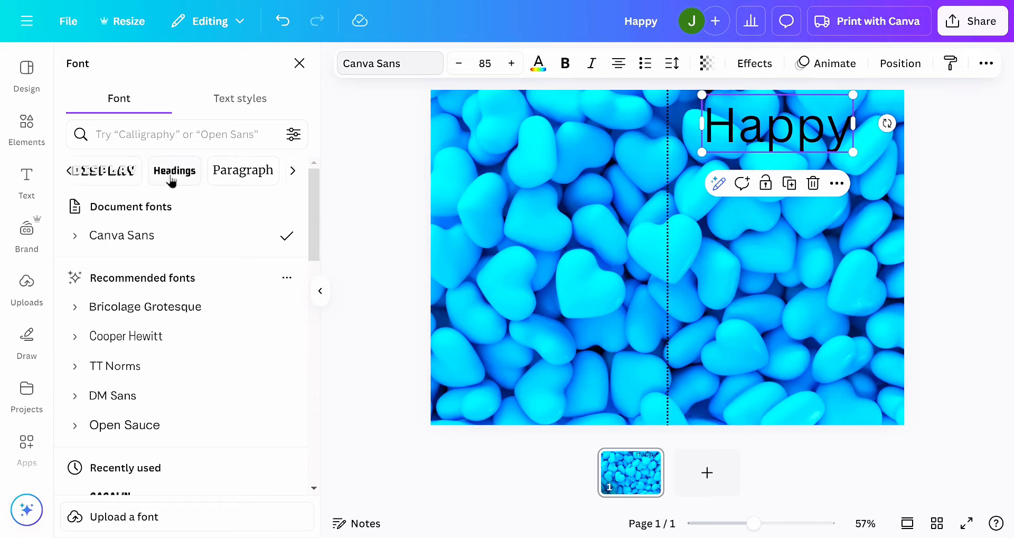
click(179, 178)
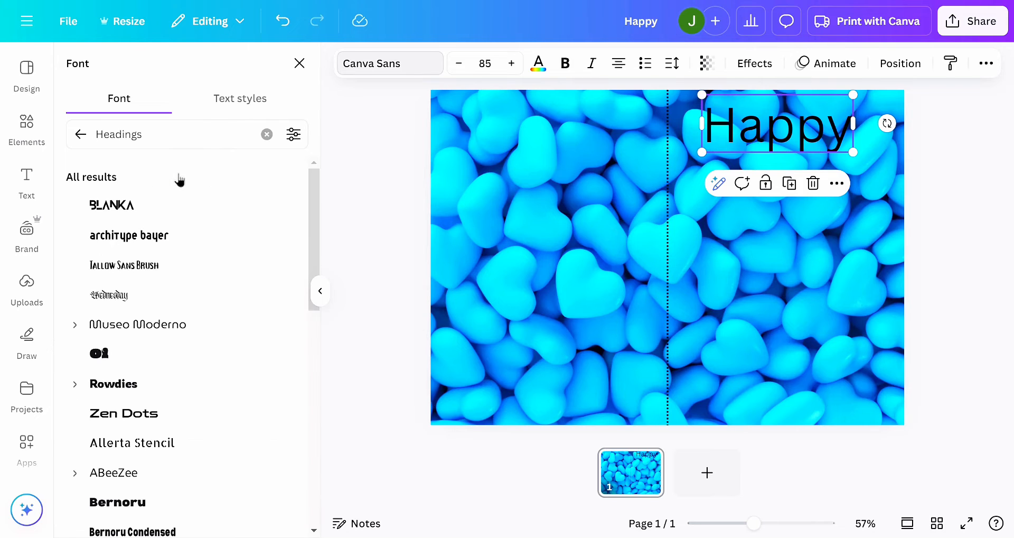
scroll(157, 319, down, 3)
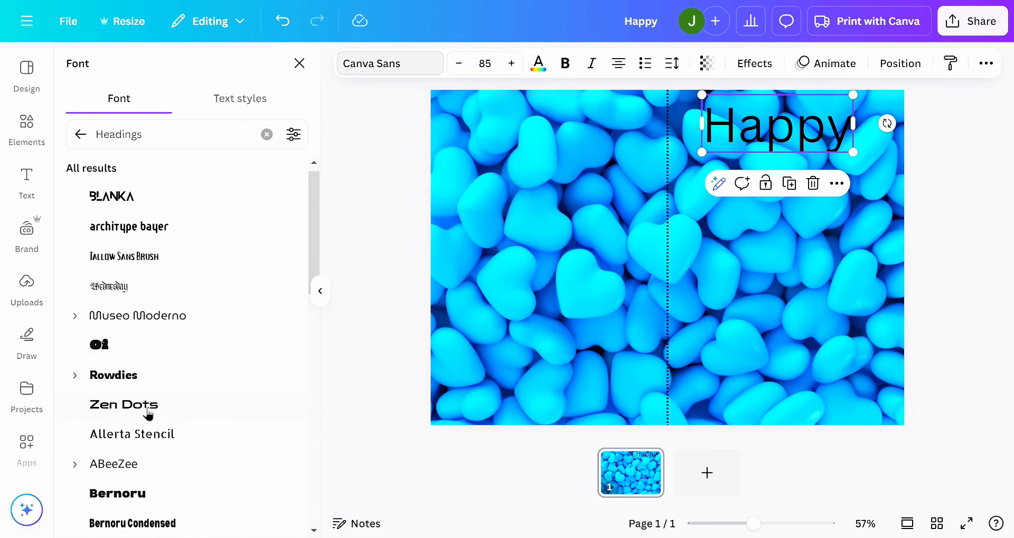
click(129, 282)
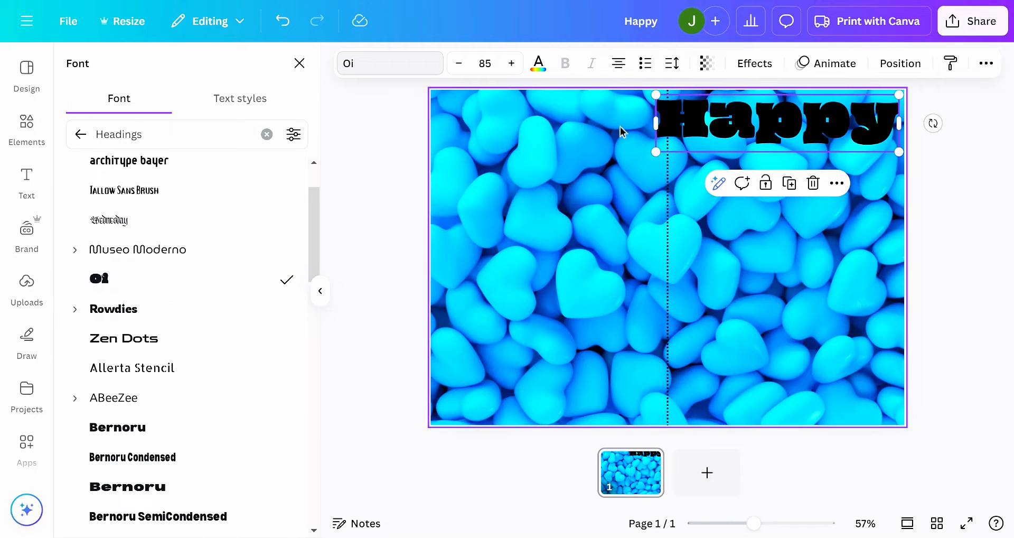
drag(665, 96, 706, 106)
drag(781, 120, 764, 110)
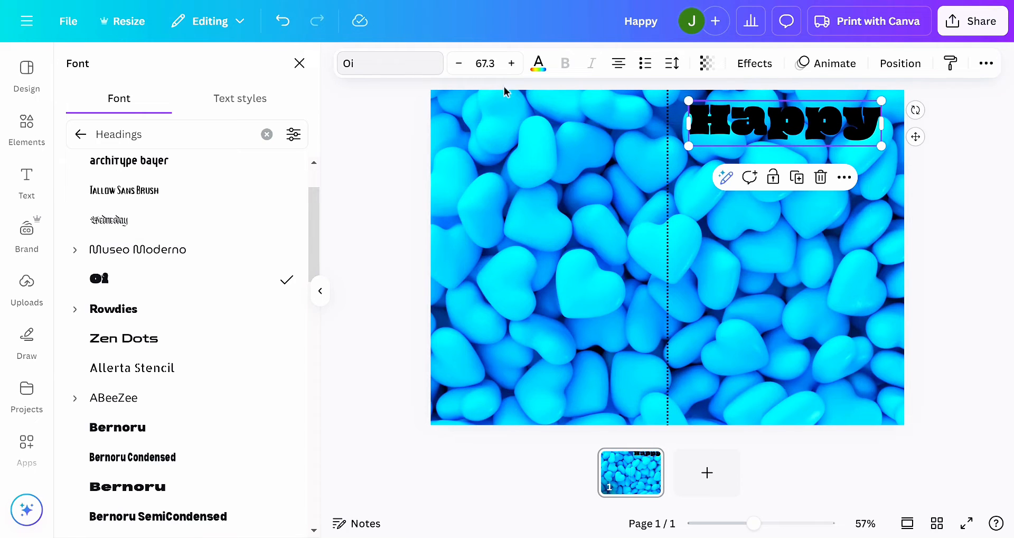
- Try white and bright cyan on the "Happy" text, then colour it with the medium blue from the photo colours
click(538, 65)
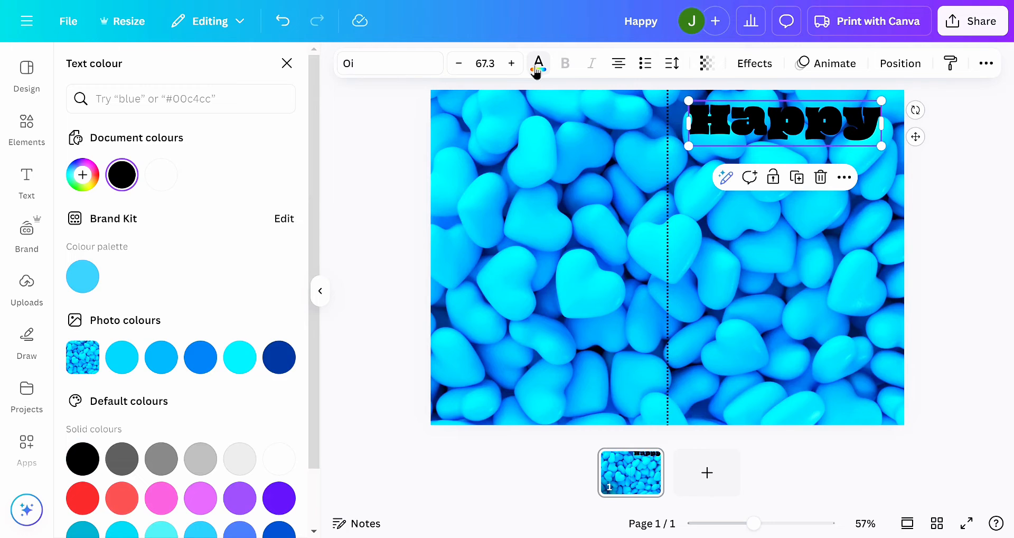
click(160, 178)
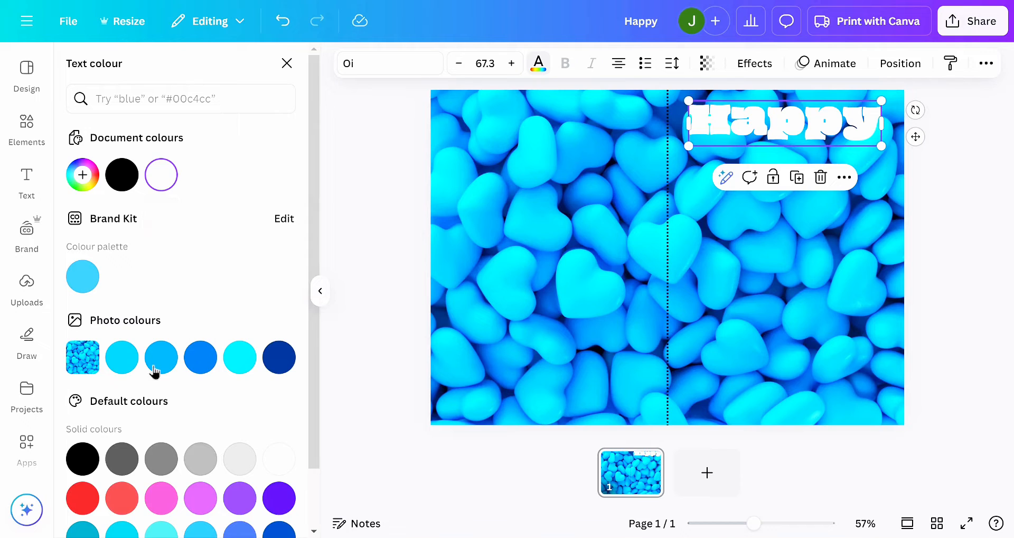
click(240, 364)
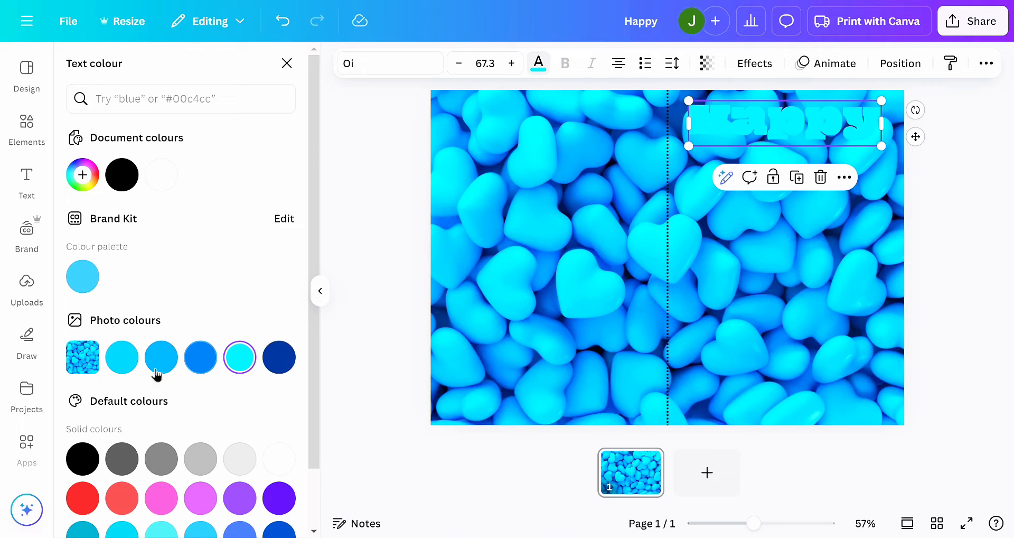
click(202, 367)
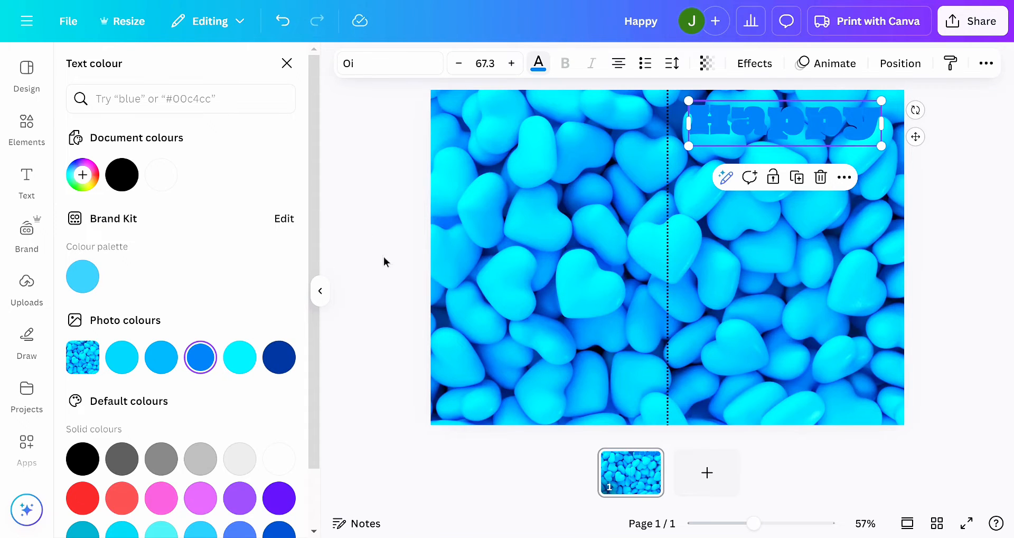
click(322, 297)
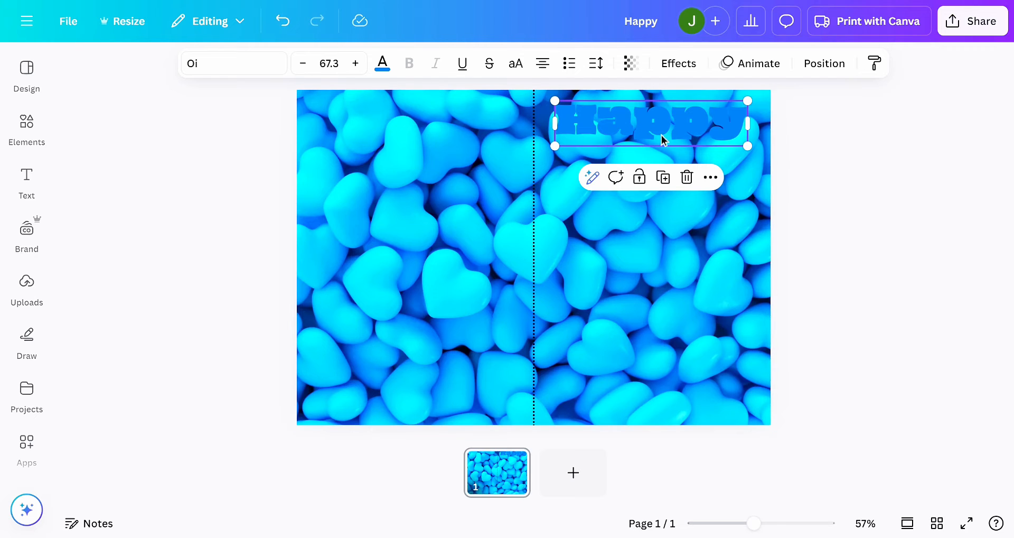
- Apply the Outline effect to the "Happy" text with a white outline colour
click(680, 64)
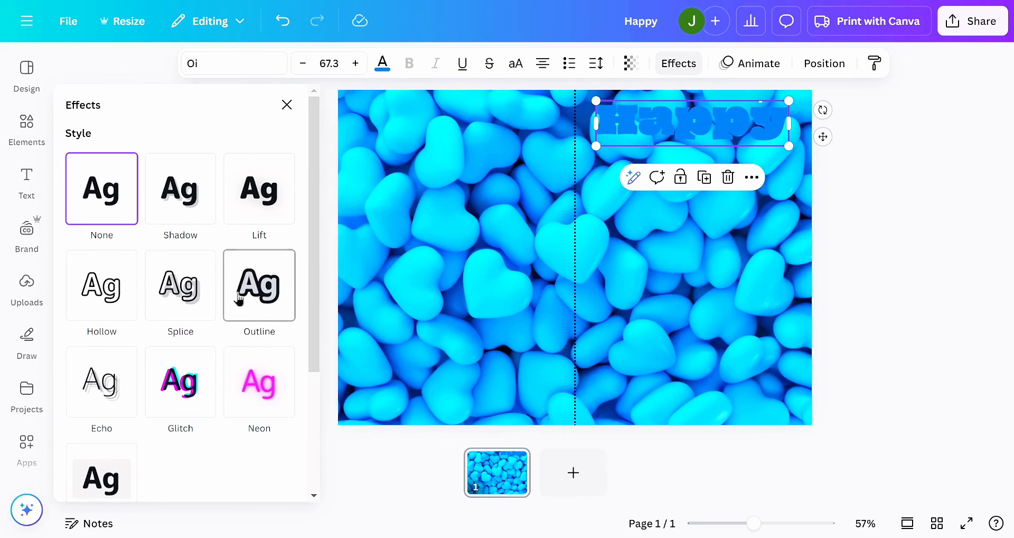
click(260, 301)
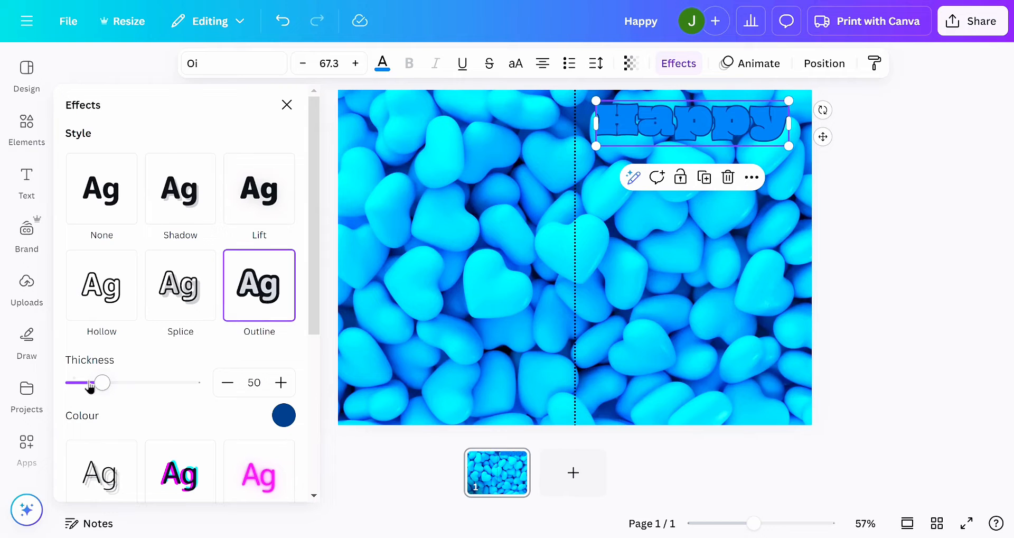
click(284, 422)
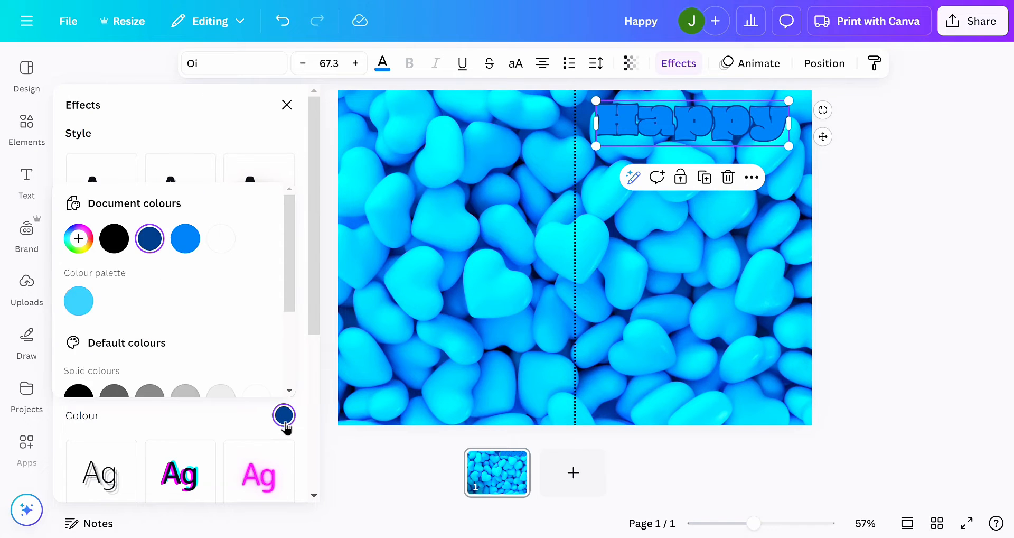
scroll(261, 351, down, 1)
click(256, 380)
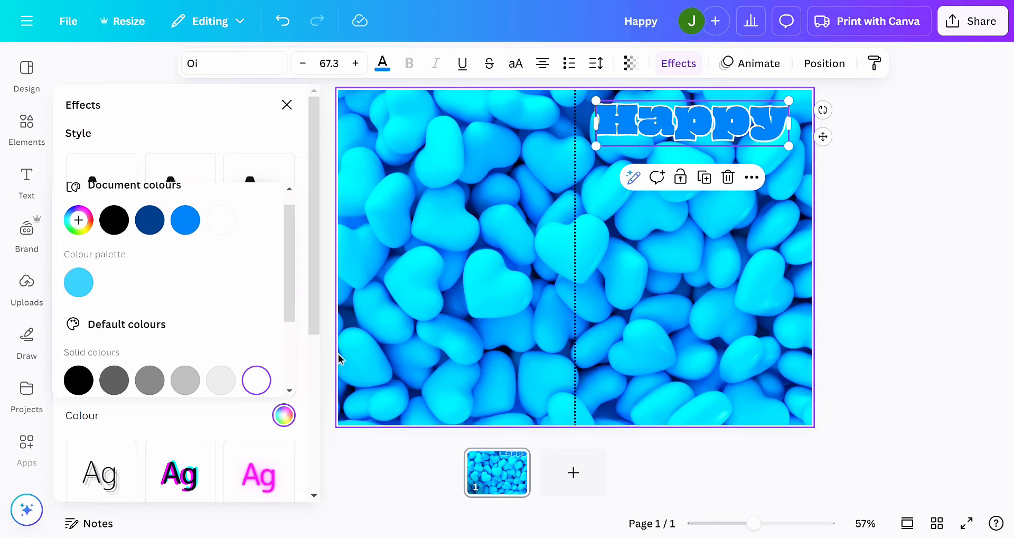
click(420, 324)
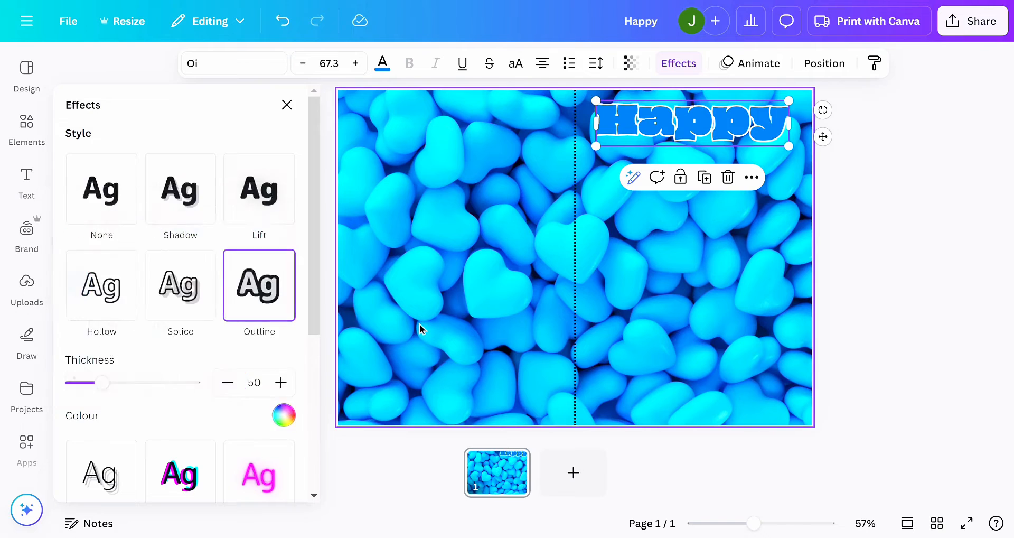
click(420, 324)
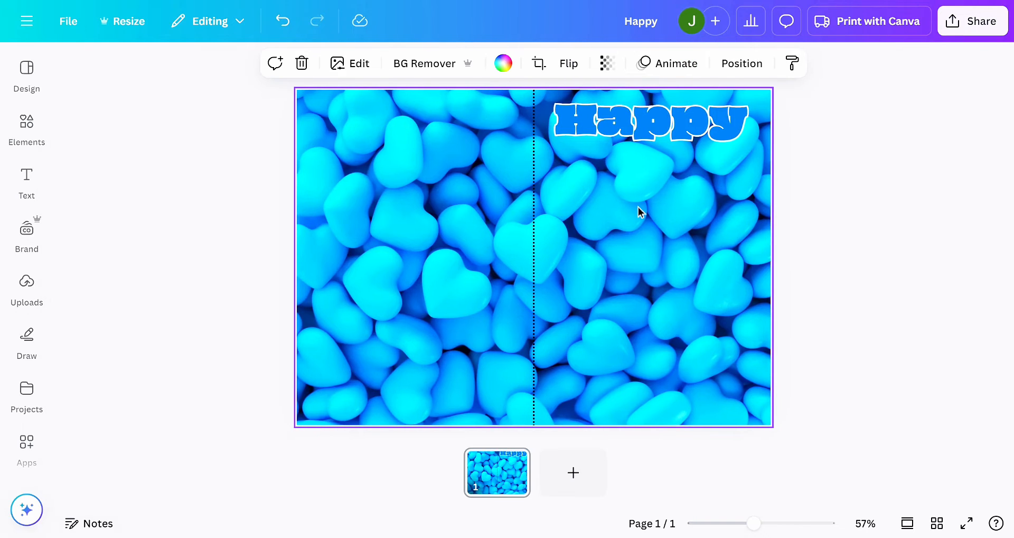
- Add a "Birthday" text box, enlarge it to about size 48.9 and place it directly beneath "Happy"
key(t)
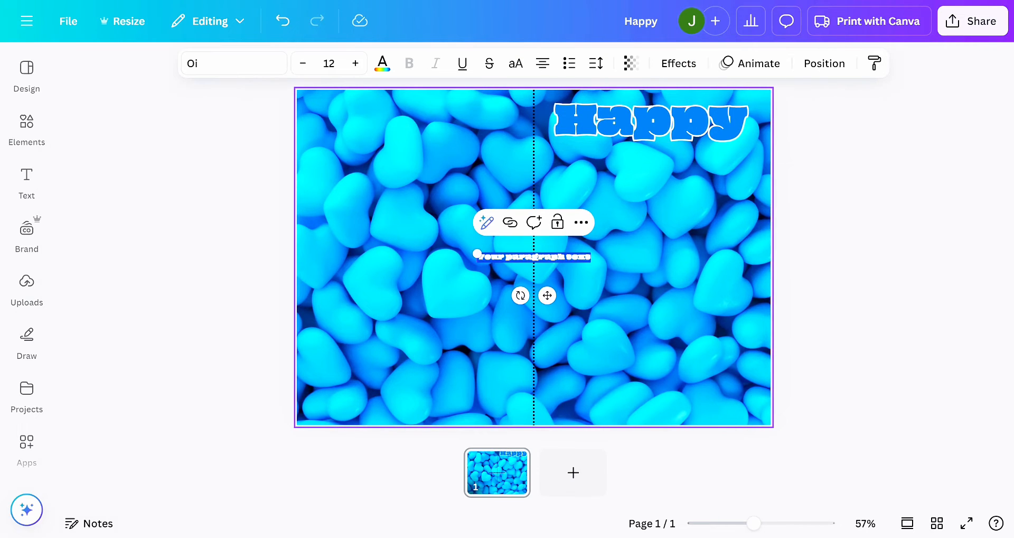
key(BackSpace)
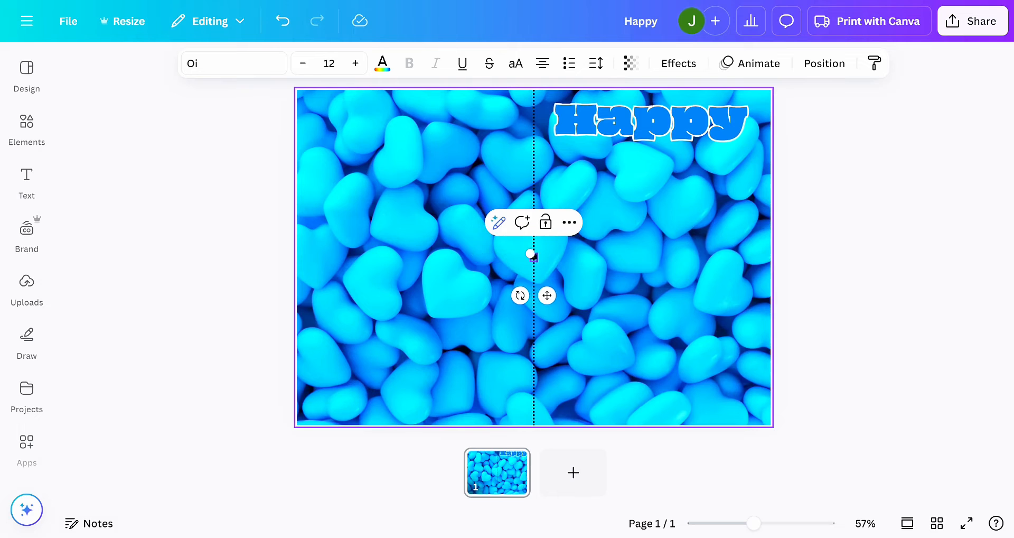
text(Birthday)
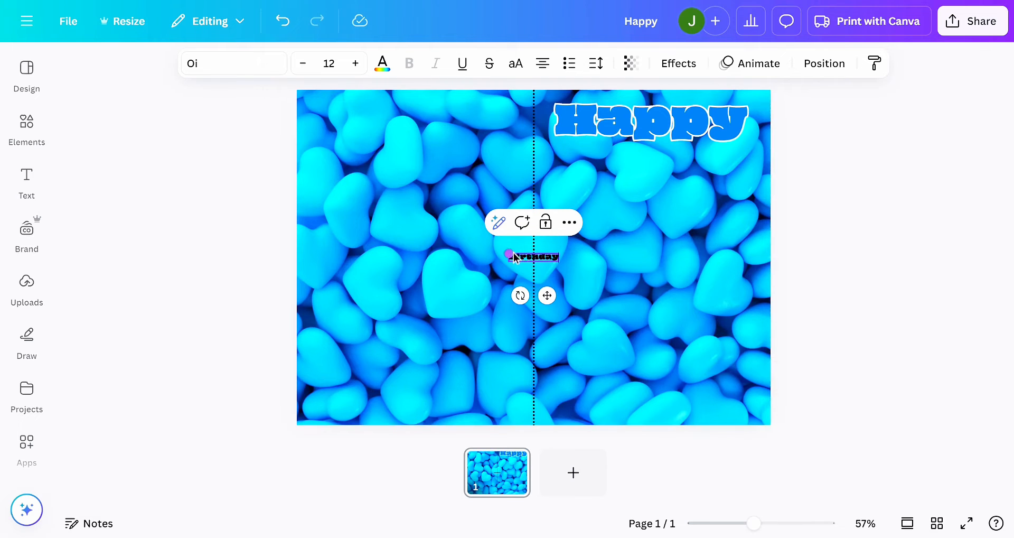
drag(511, 252, 365, 189)
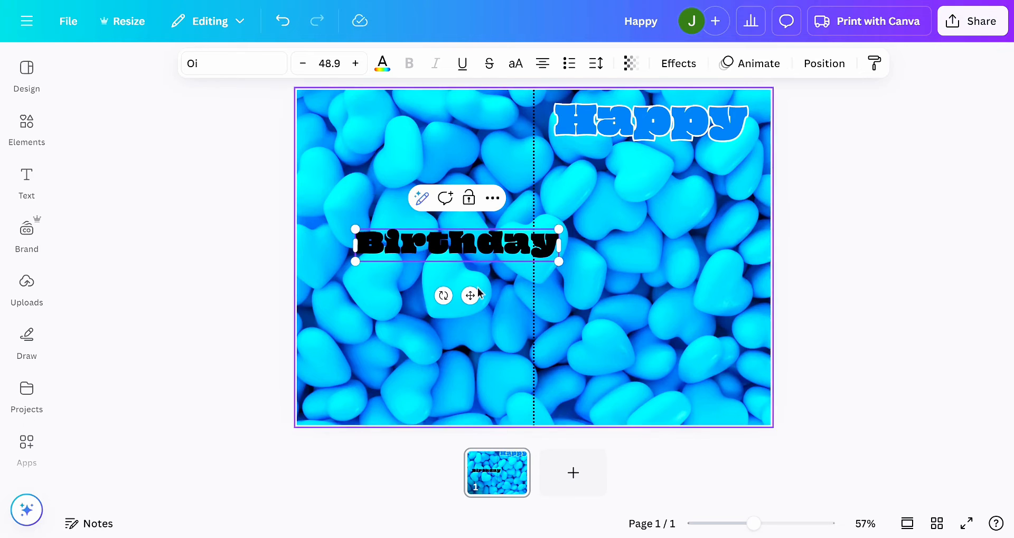
drag(468, 293, 663, 224)
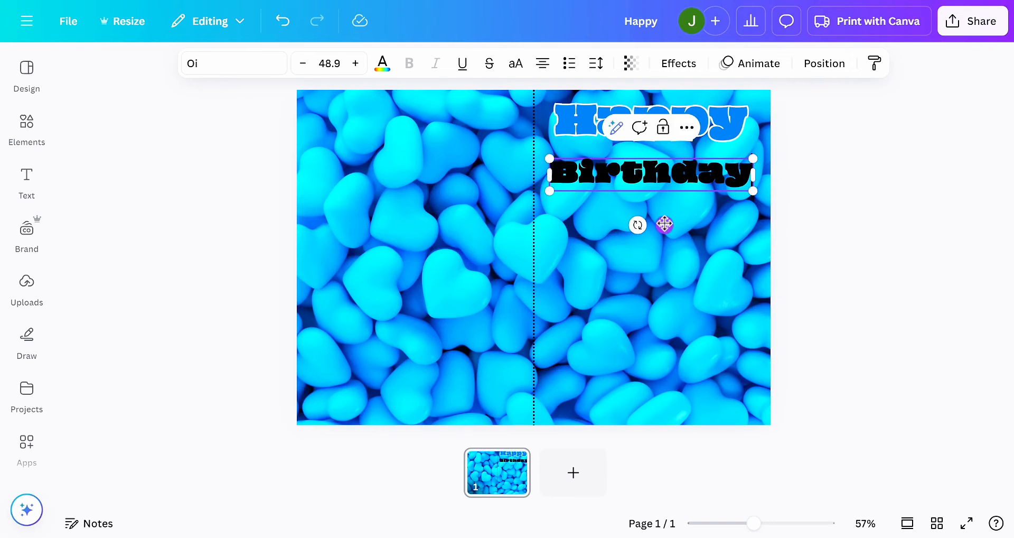
- Try Leckerli One and Beth Ellen on the "Birthday" text, then set it in the Handwriting font Brittany at about size 82.6
click(271, 67)
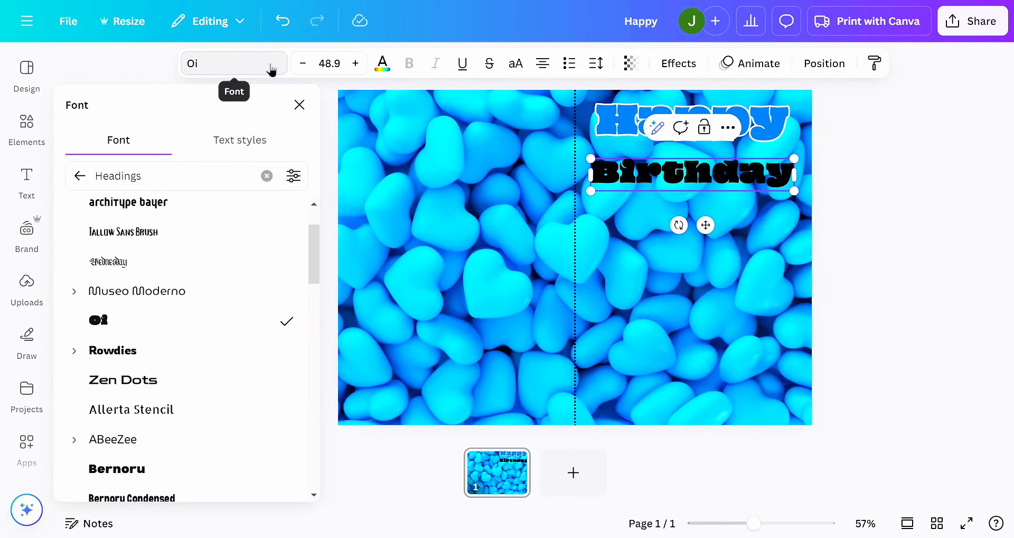
scroll(149, 375, down, 3)
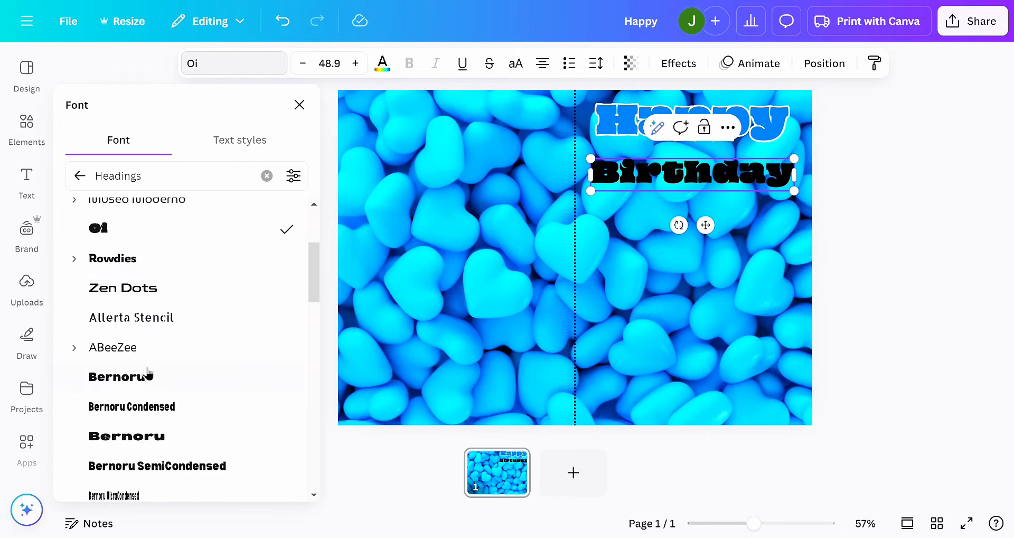
scroll(147, 380, up, 2)
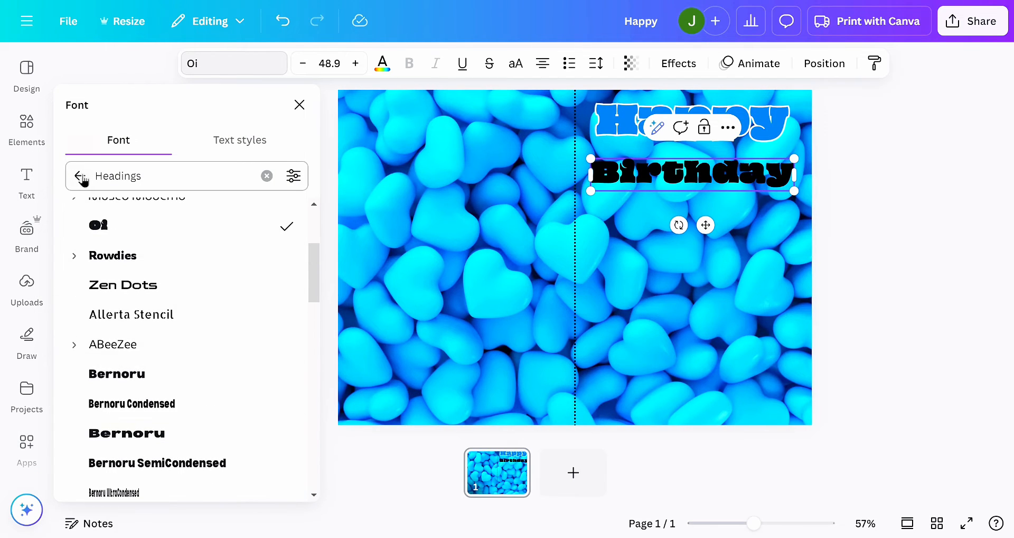
click(81, 177)
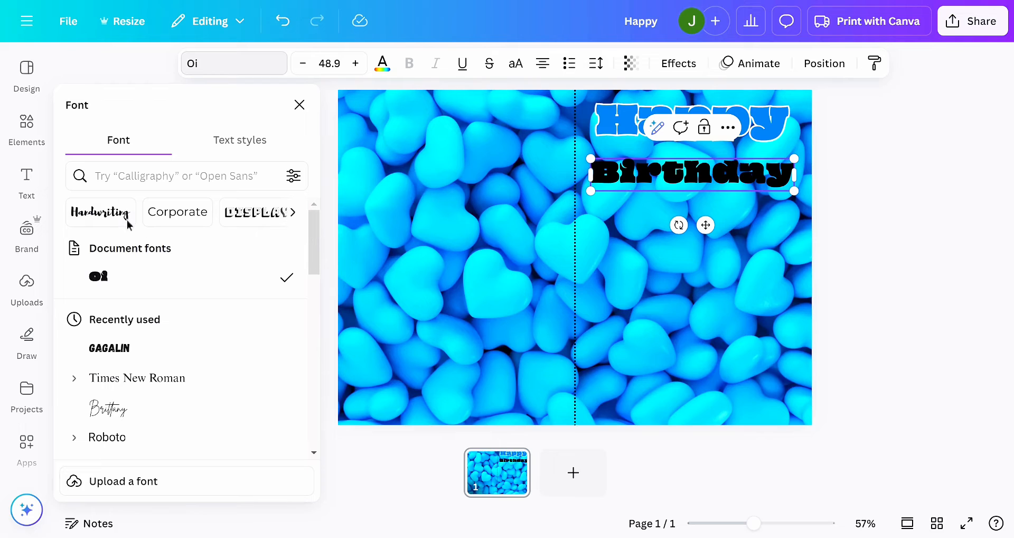
click(96, 213)
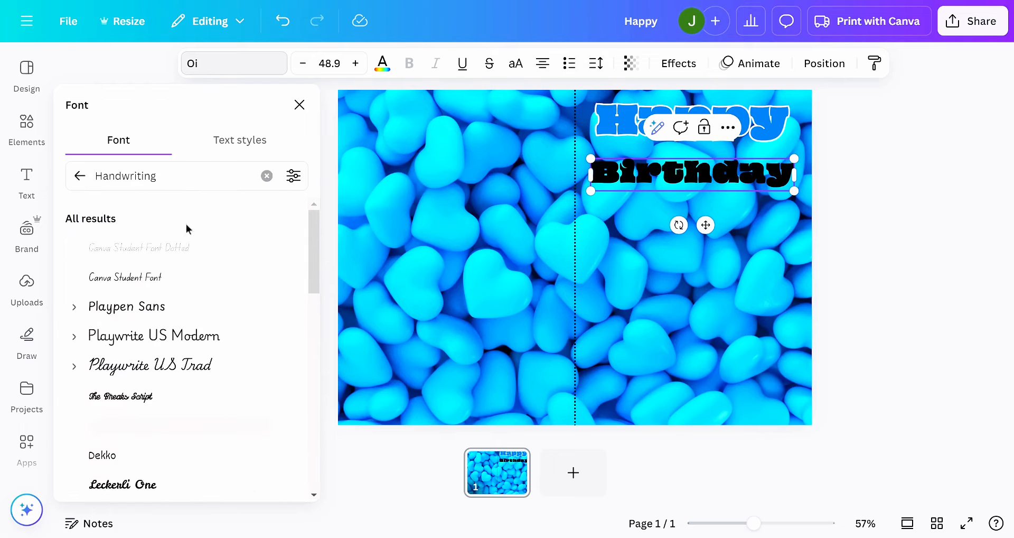
scroll(157, 395, down, 2)
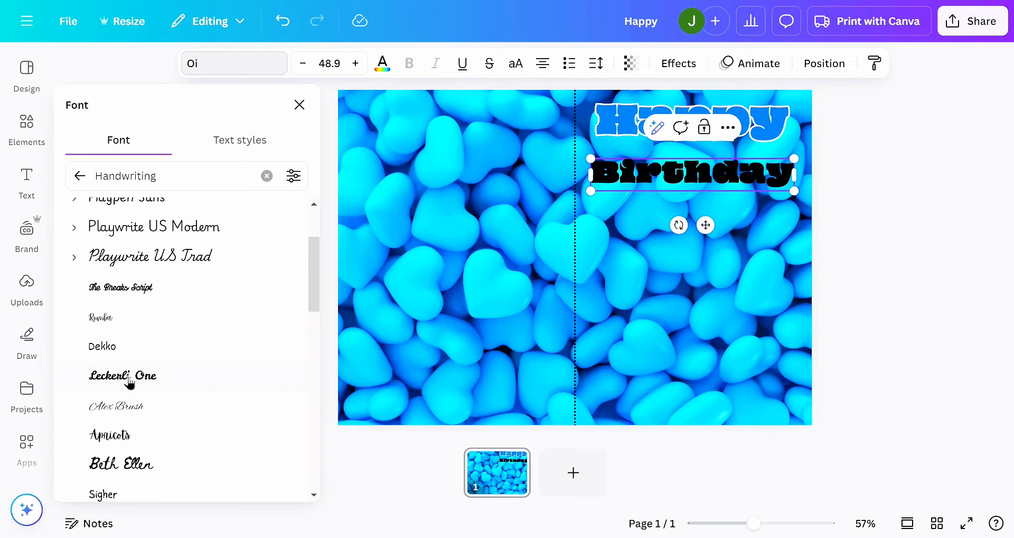
click(130, 382)
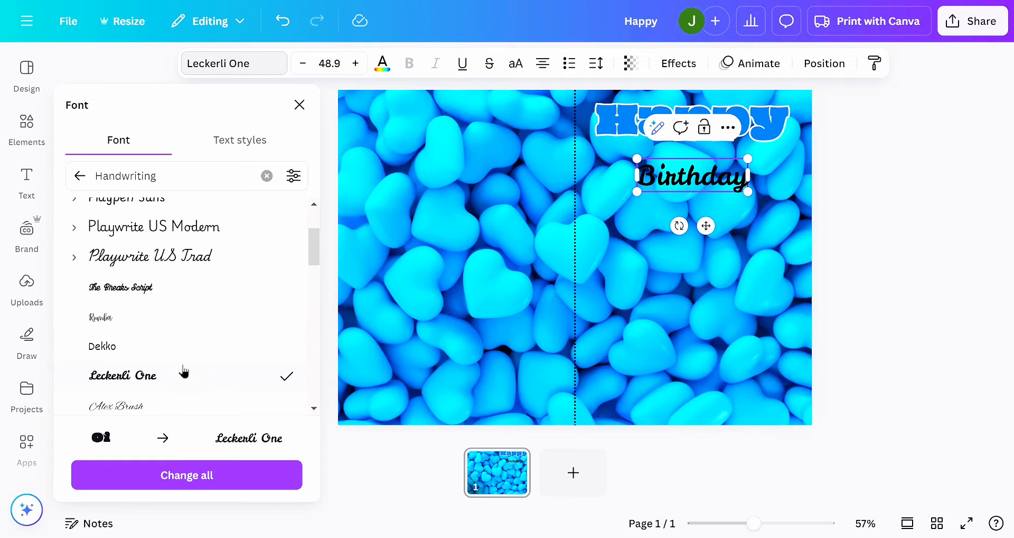
scroll(184, 371, down, 3)
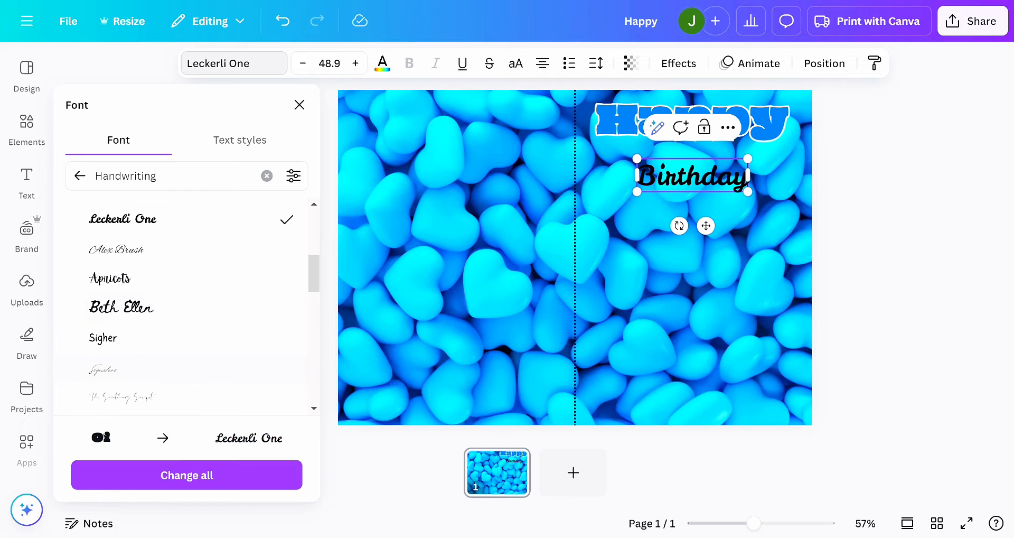
click(157, 318)
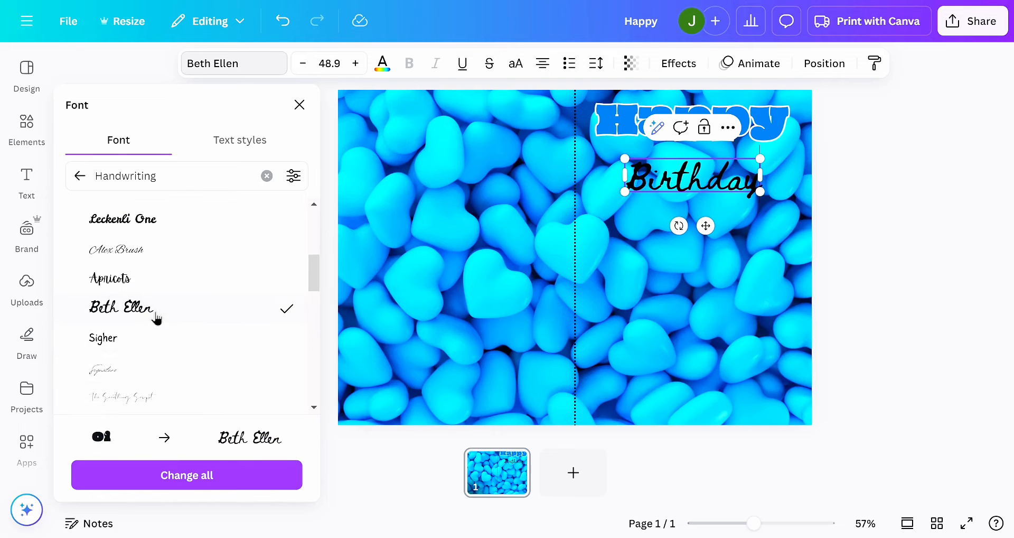
scroll(172, 398, down, 5)
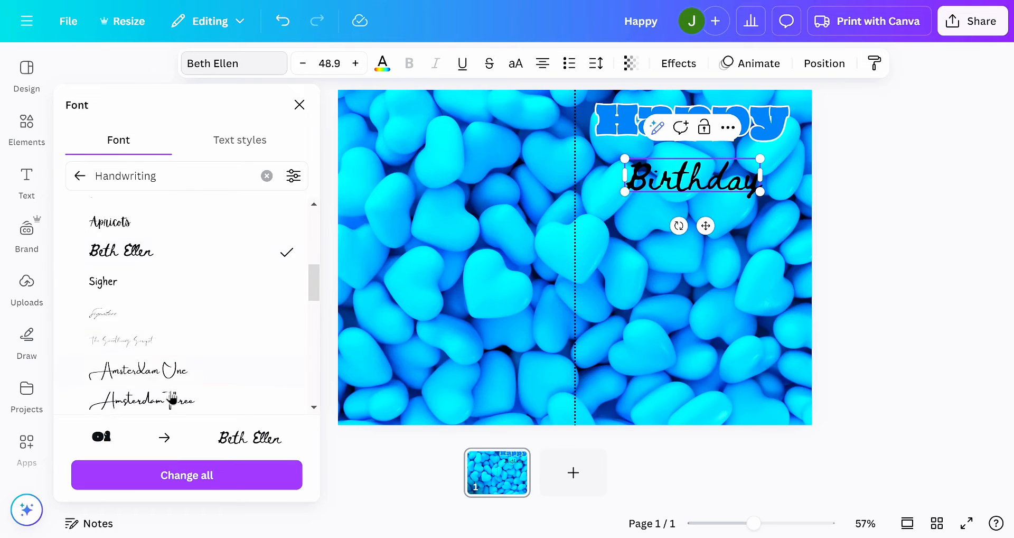
scroll(180, 369, down, 2)
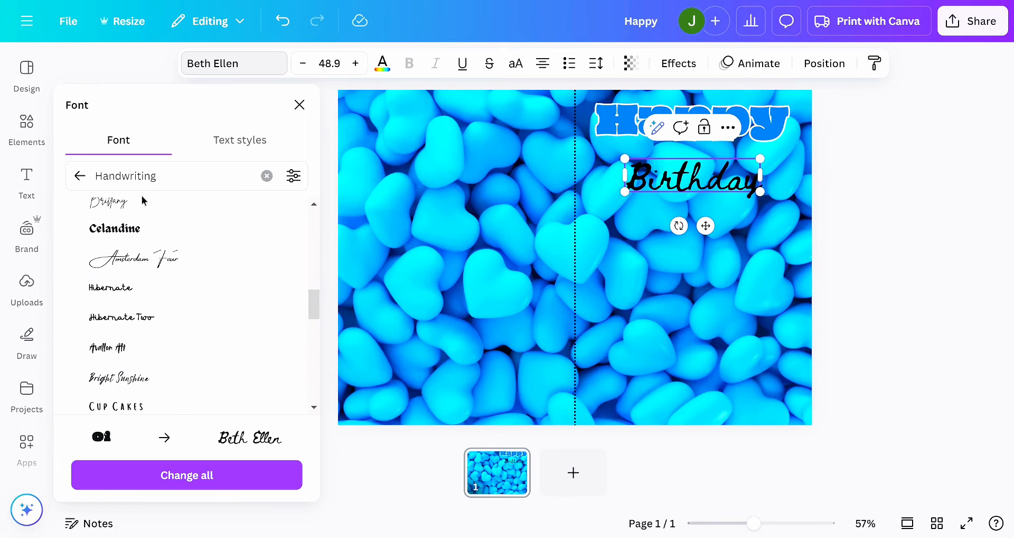
click(131, 208)
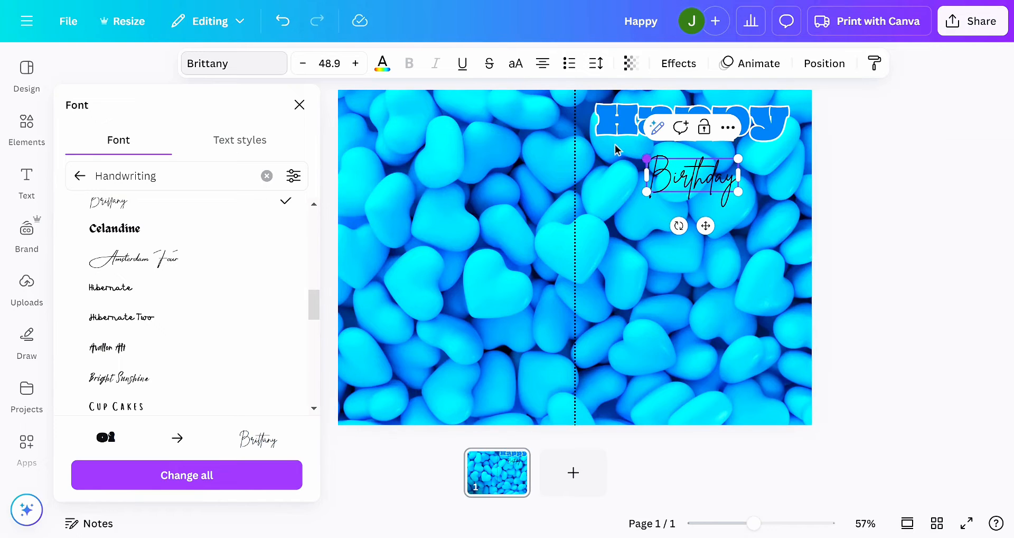
drag(646, 159, 584, 136)
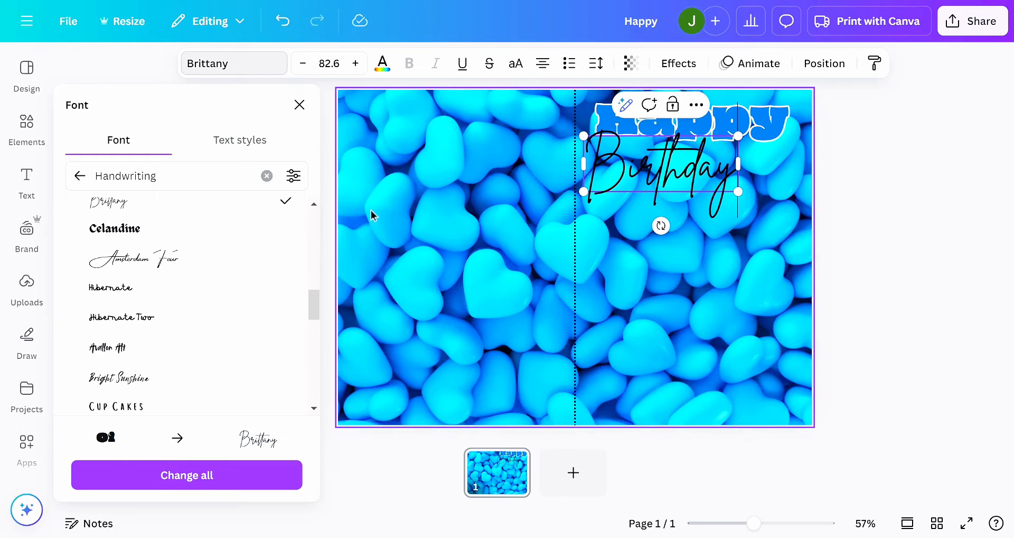
- Colour the "Birthday" text white and place it close beneath "Happy" on the right half of the card
click(380, 69)
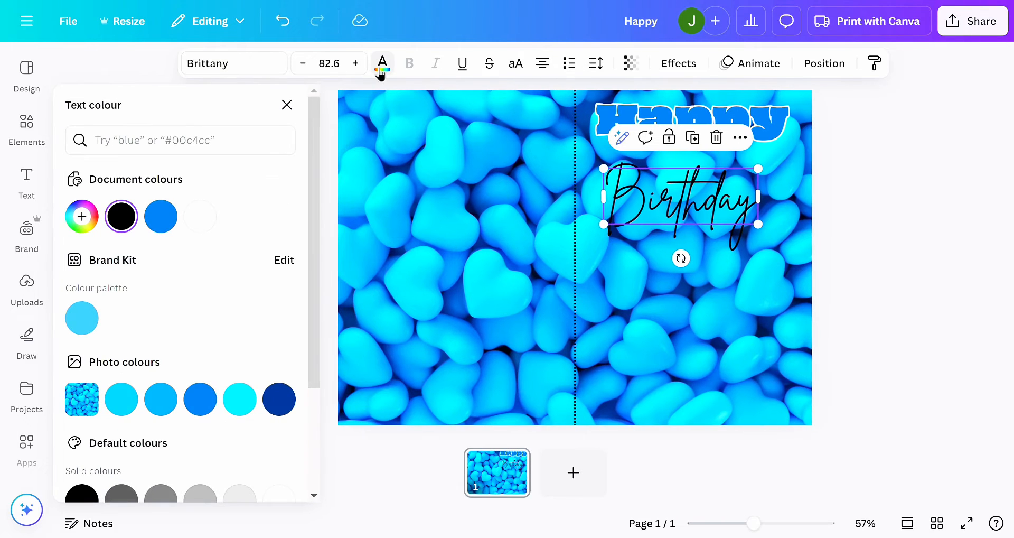
click(199, 216)
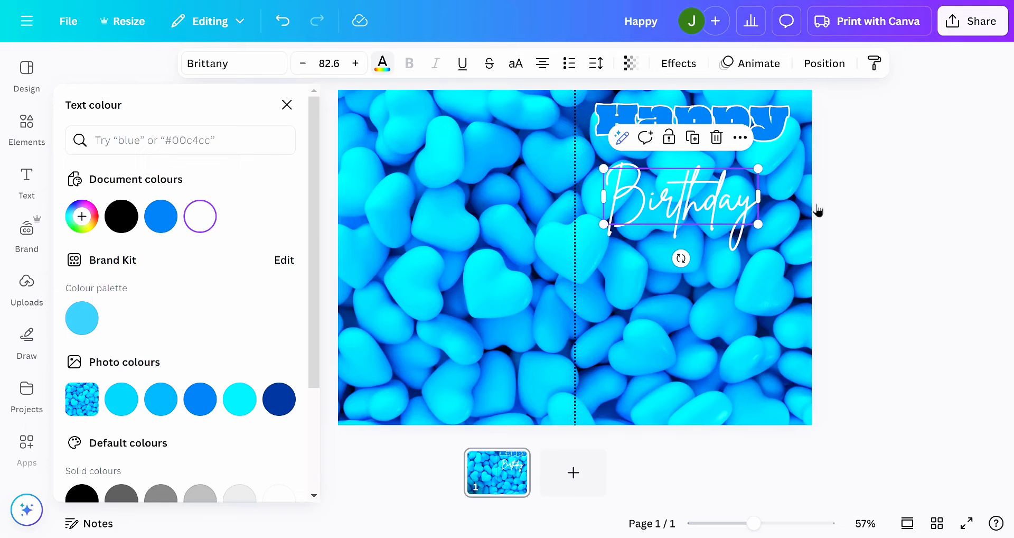
click(852, 170)
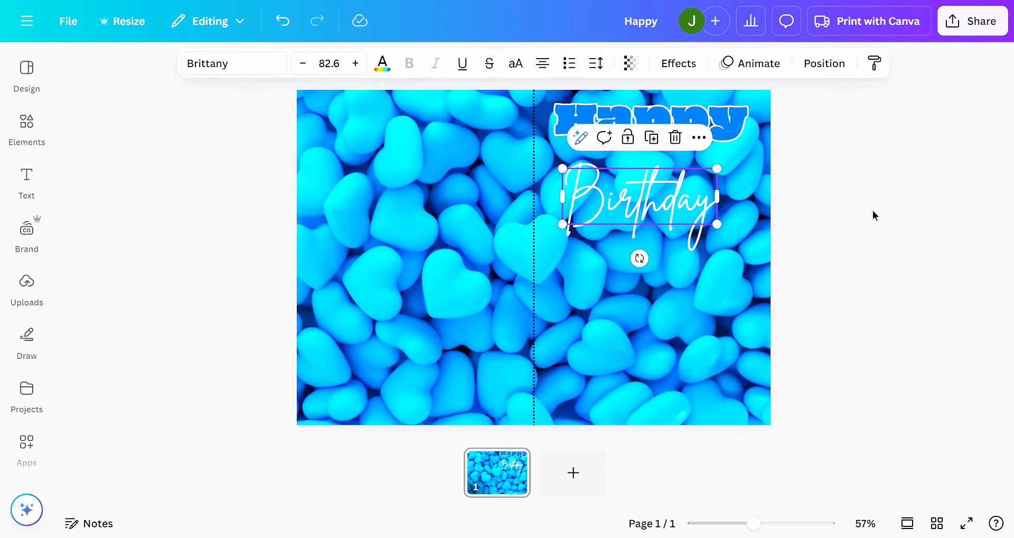
click(873, 211)
drag(671, 200, 676, 179)
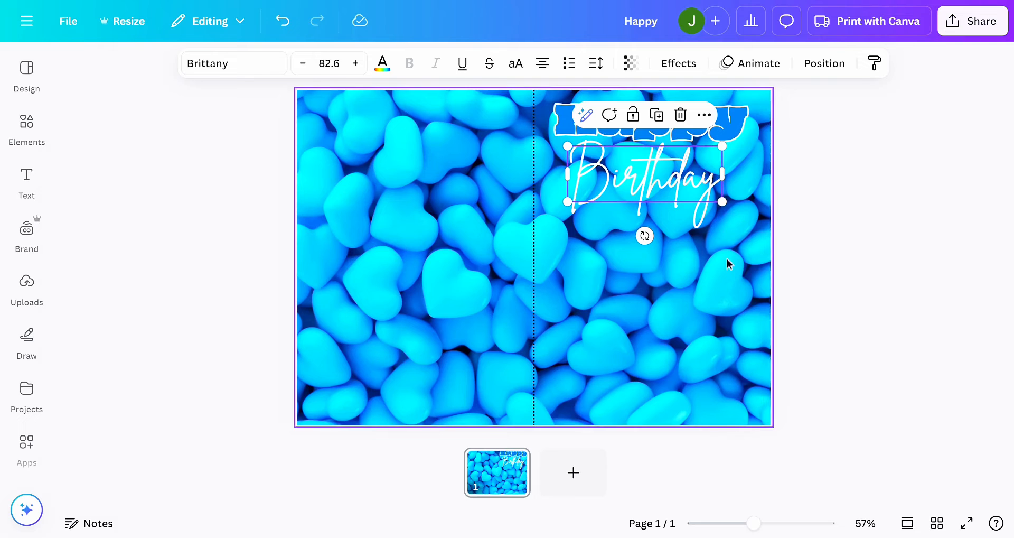
- Fade the blue hearts background image by setting its transparency to 57
click(468, 298)
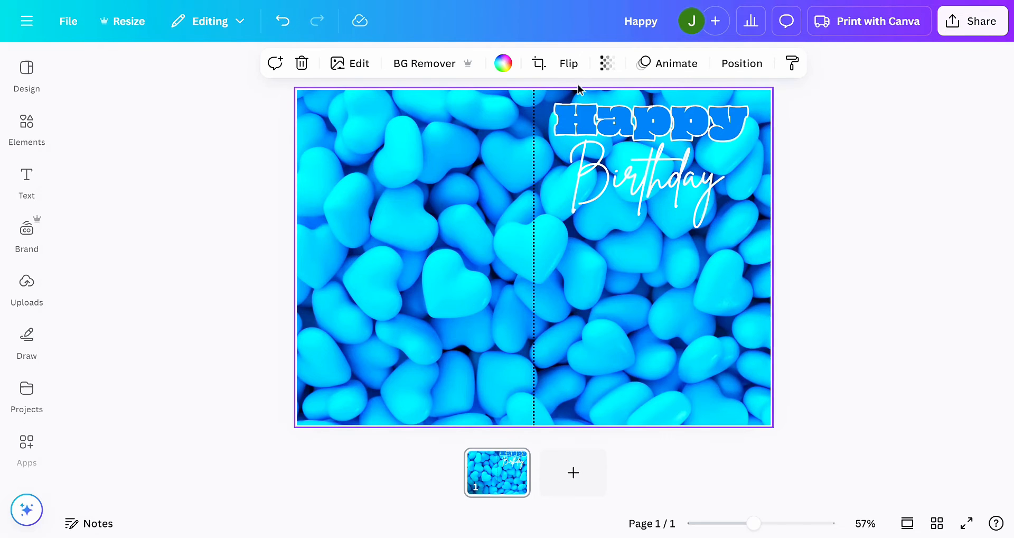
click(608, 68)
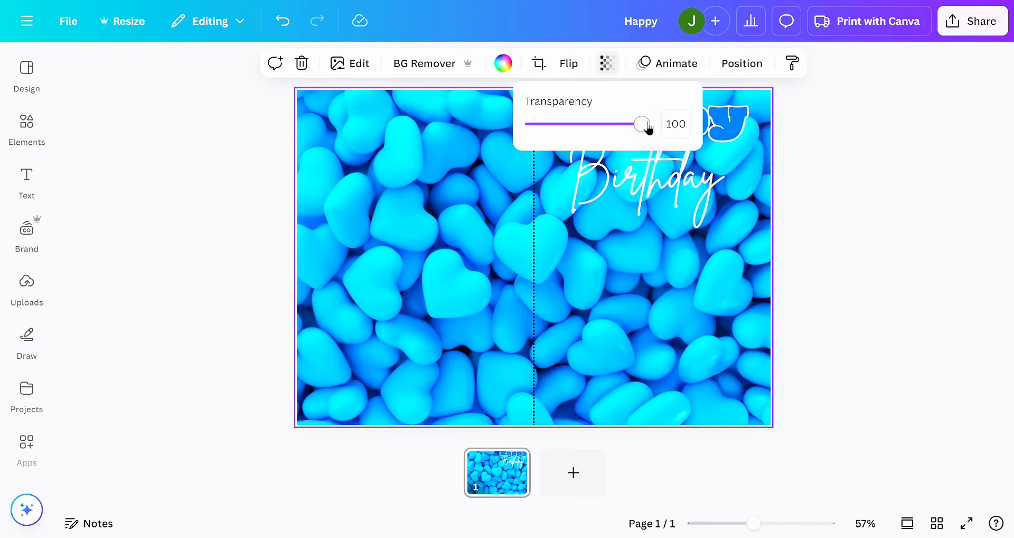
click(439, 262)
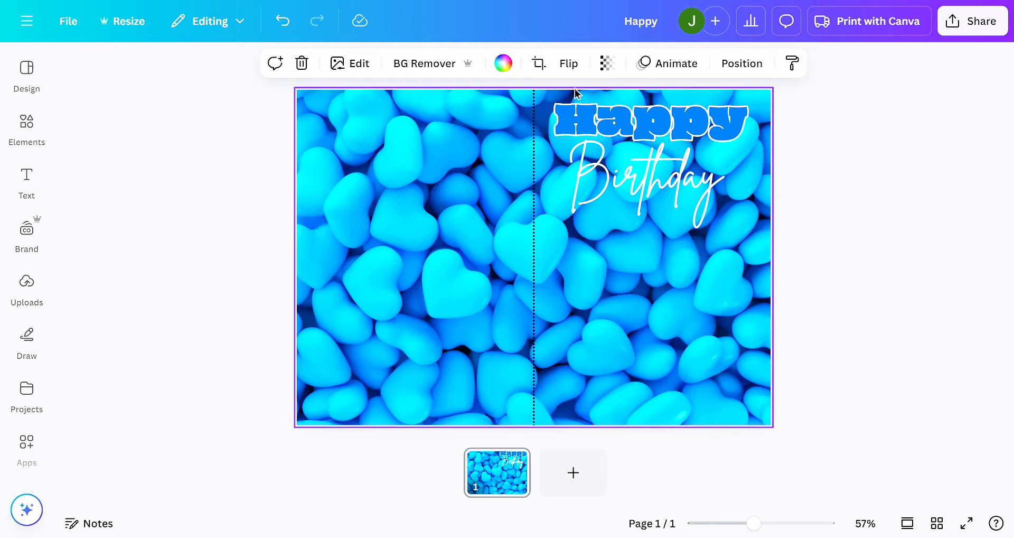
click(608, 66)
drag(641, 125, 594, 126)
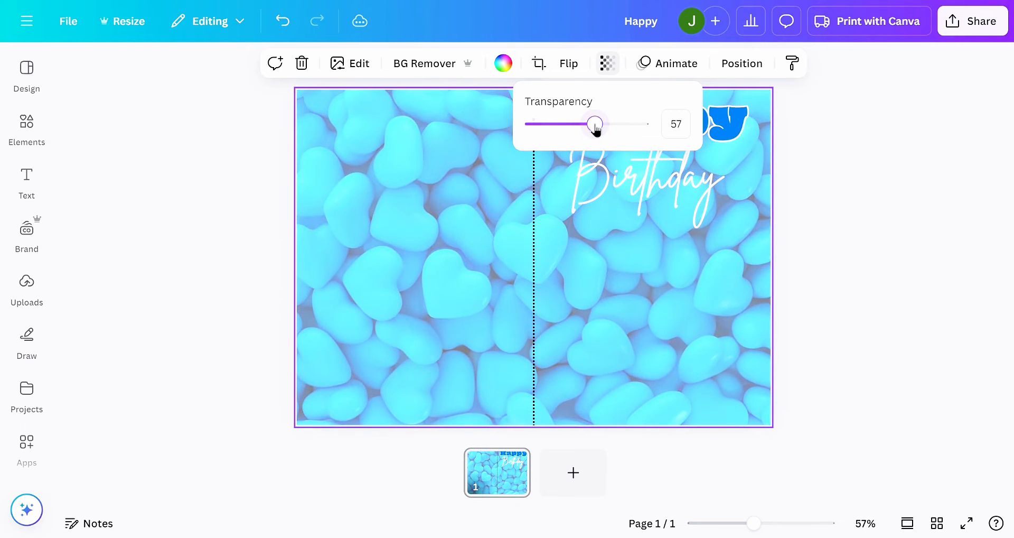
click(437, 259)
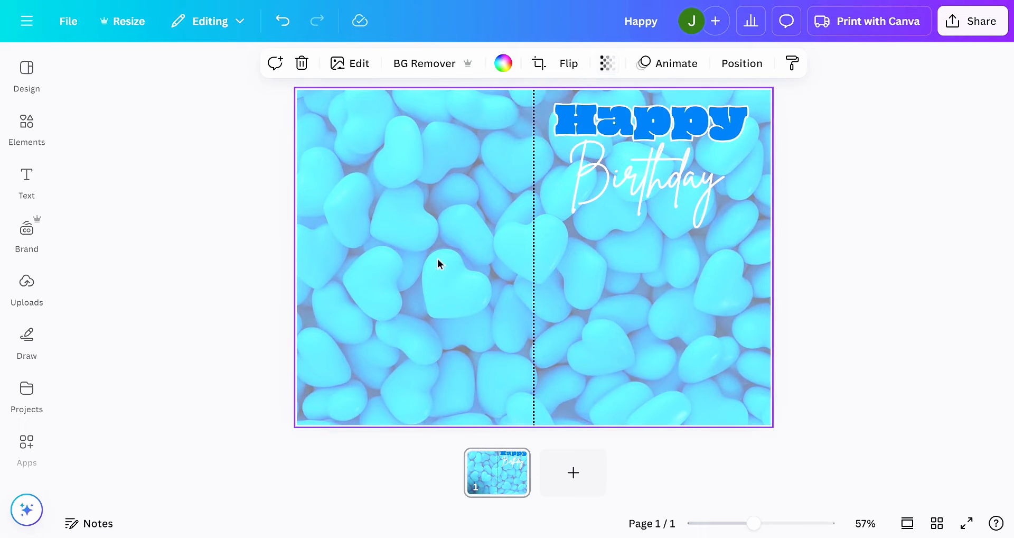
- Search the graphics elements for "9 balloon"
click(29, 248)
click(22, 140)
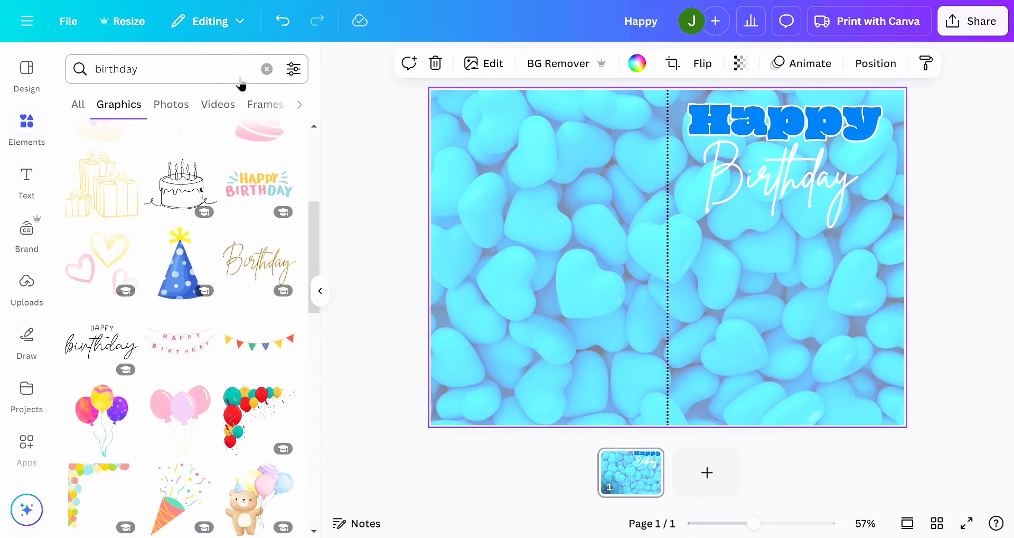
click(167, 69)
key(BackSpace)
key(BackSpace)
key(BackSpace)
key(BackSpace)
key(BackSpace)
key(BackSpace)
key(BackSpace)
key(BackSpace)
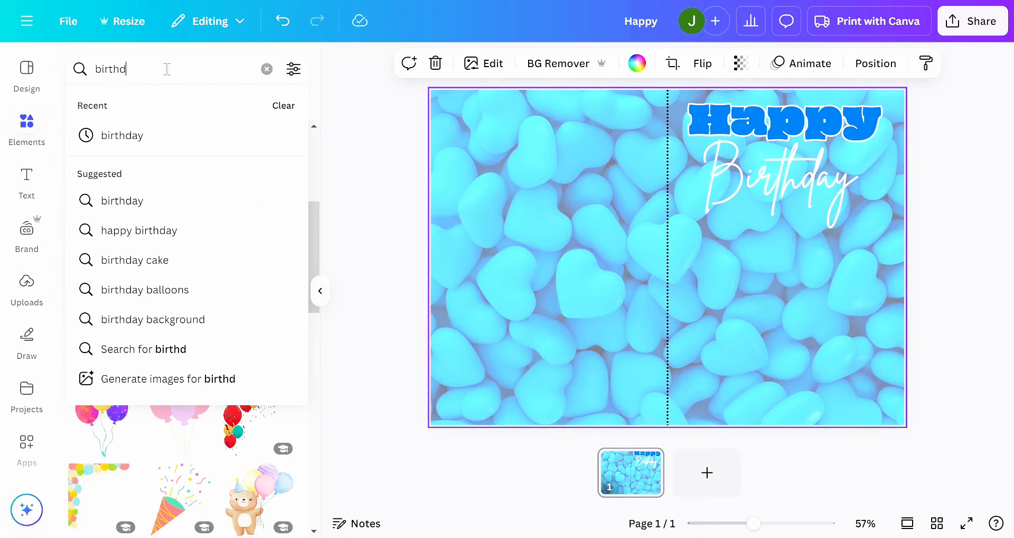
text(9 ba)
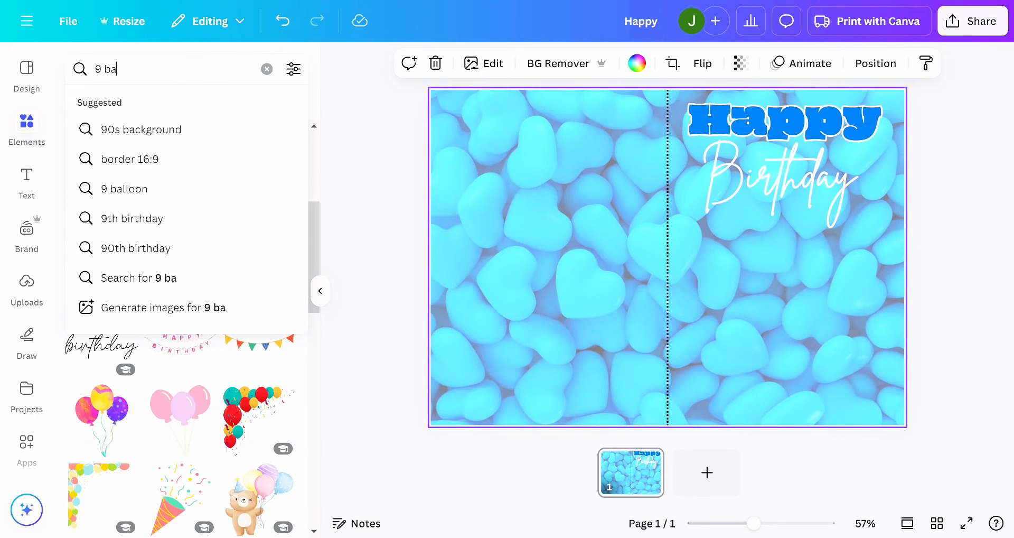
text(loon)
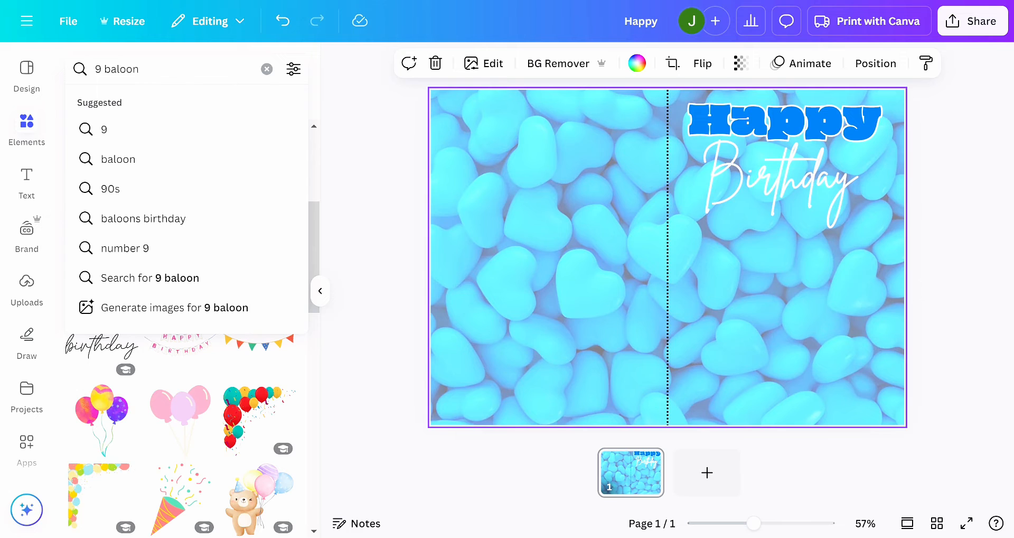
text(l)
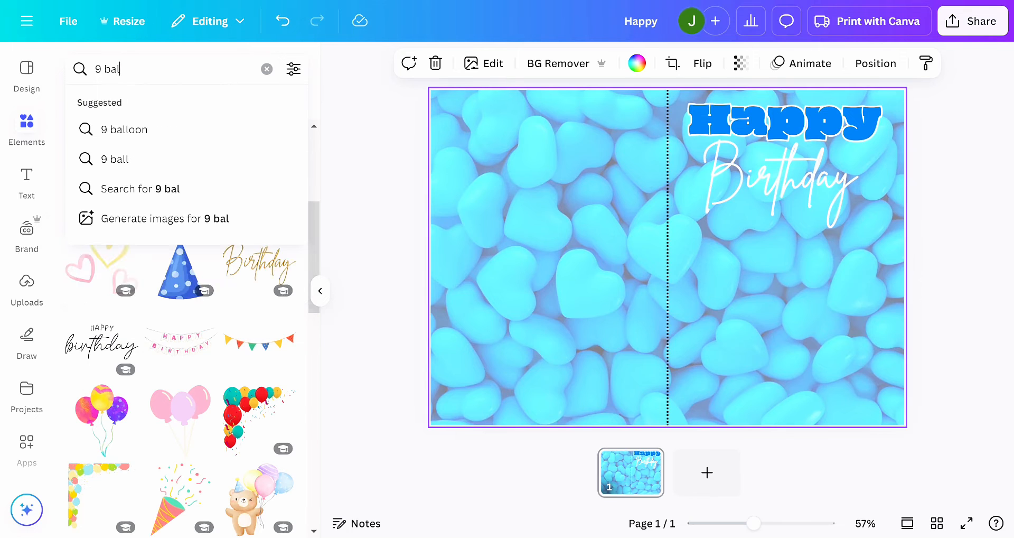
text(loon)
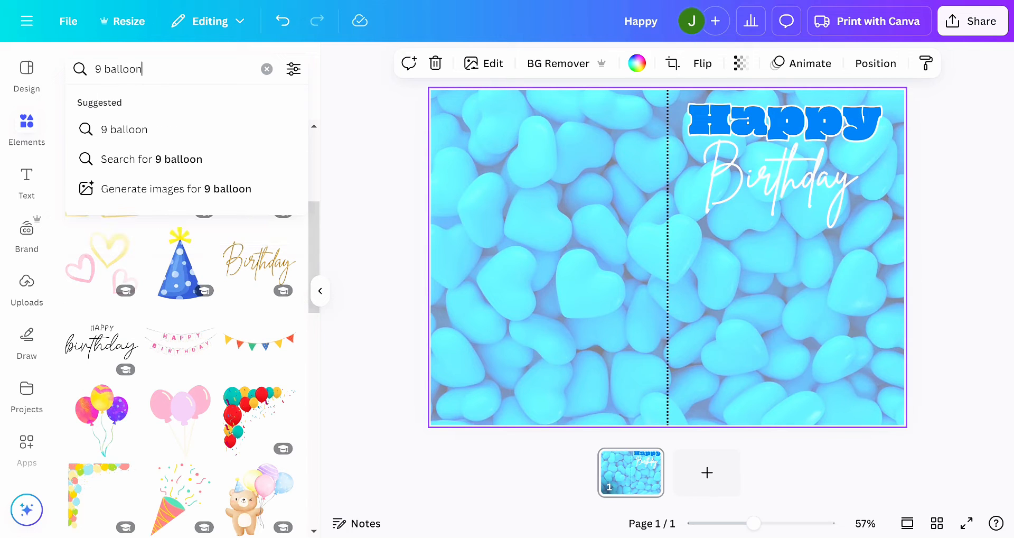
click(120, 138)
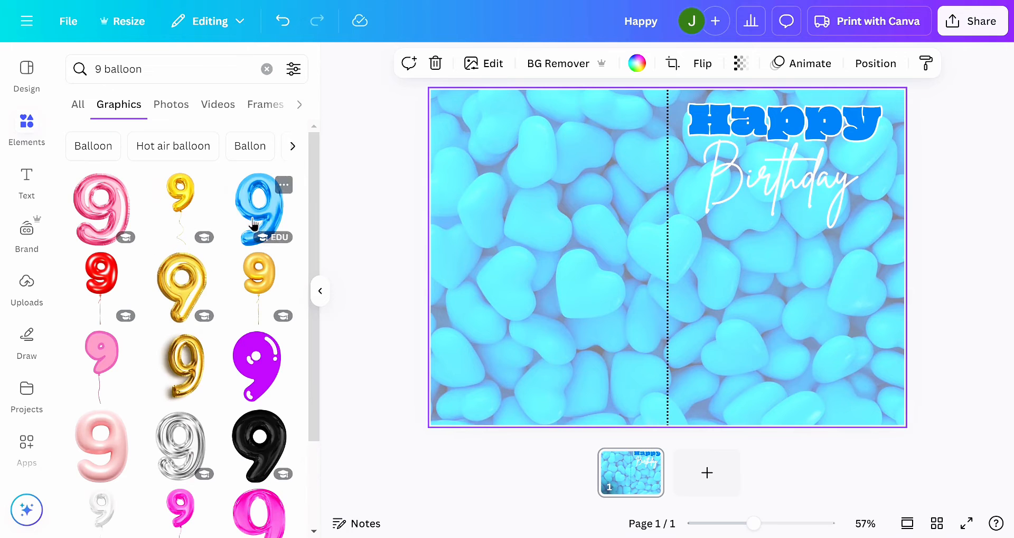
- Add the metallic light-blue foil number 9 balloon from the search results to the page
scroll(236, 319, down, 5)
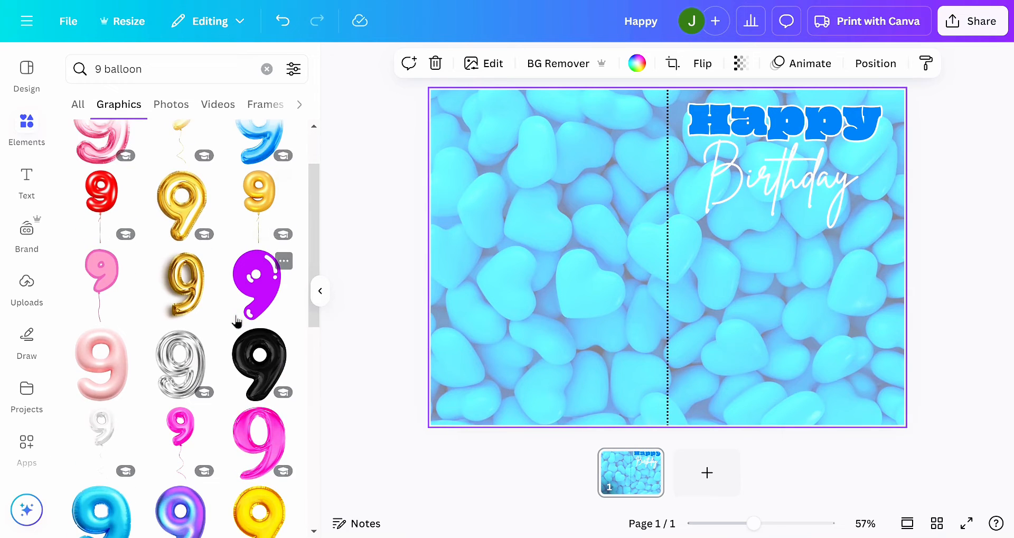
scroll(236, 319, down, 6)
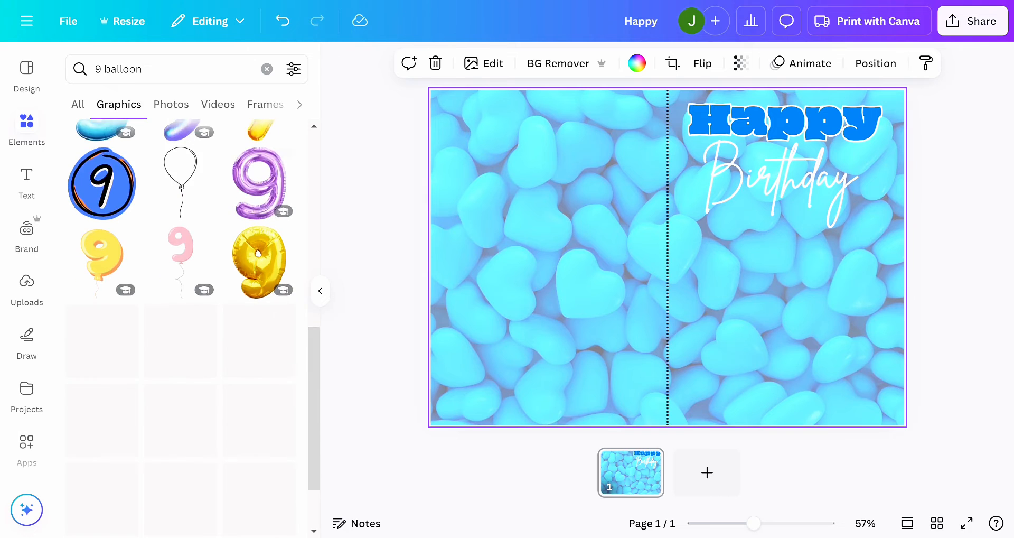
scroll(266, 236, down, 1)
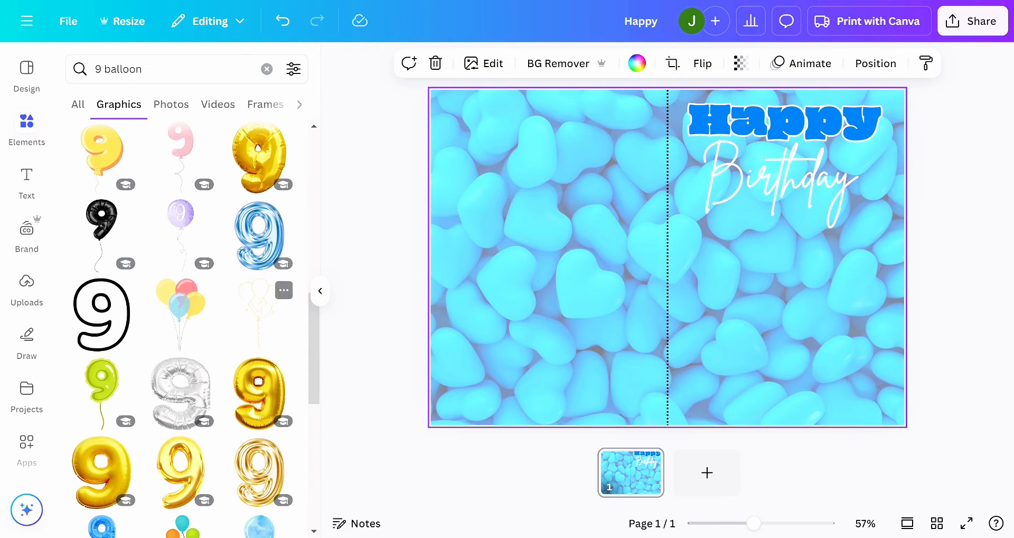
click(266, 231)
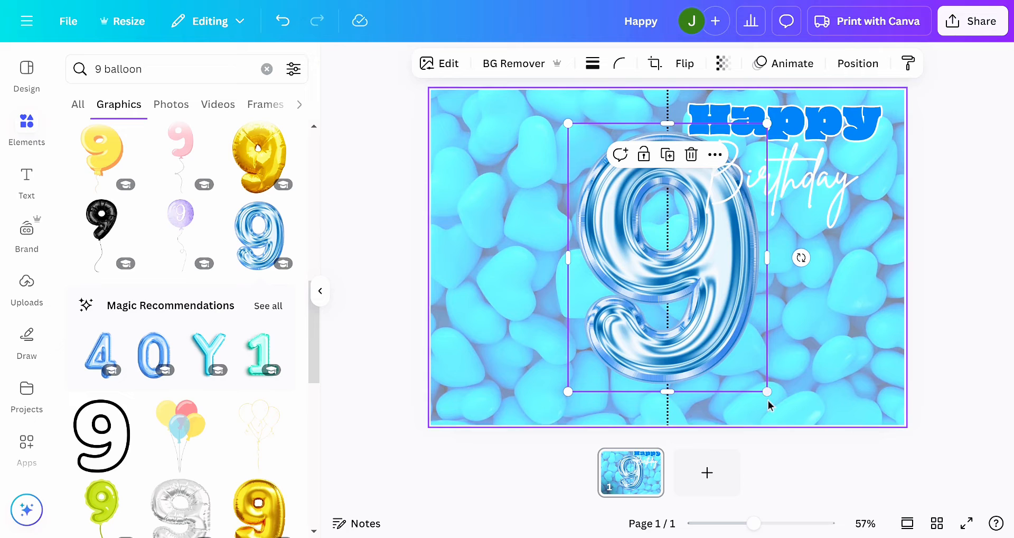
- Shrink the 9 balloon to a little over half its size and place it below "Birthday", towards the card's right edge
drag(767, 392, 634, 305)
drag(640, 214, 790, 300)
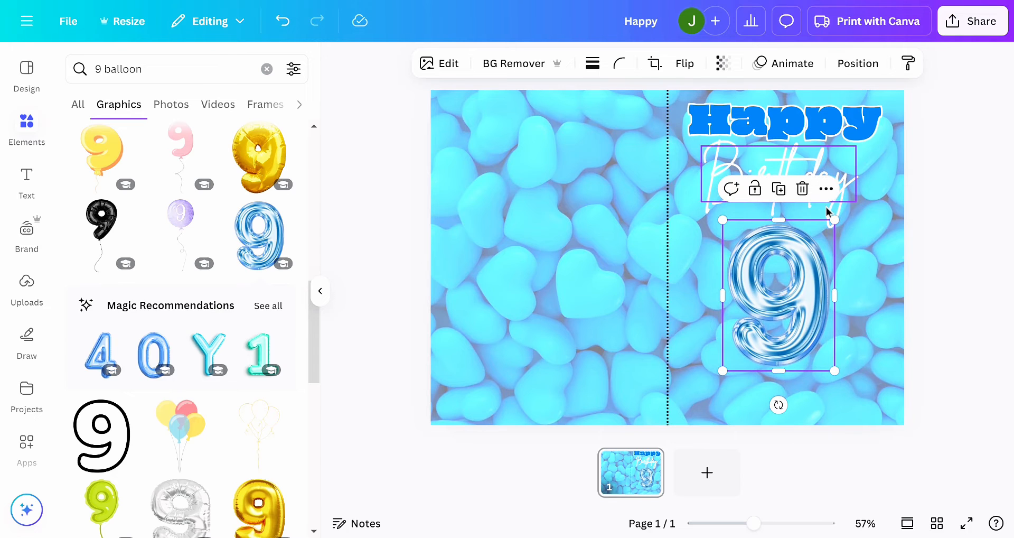
drag(770, 318, 813, 330)
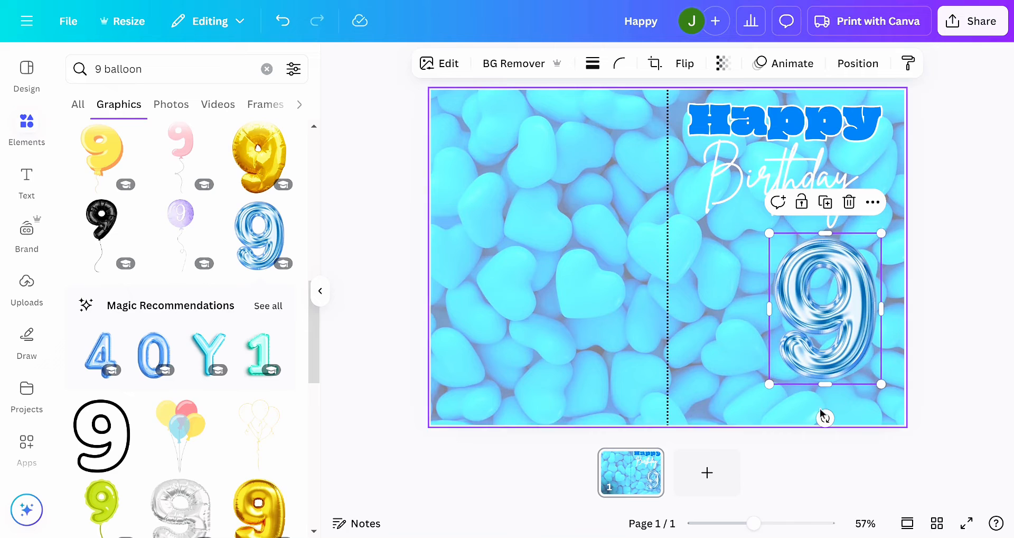
- Centre the 9 balloon below "Birthday" on the card's front half
drag(818, 298, 776, 284)
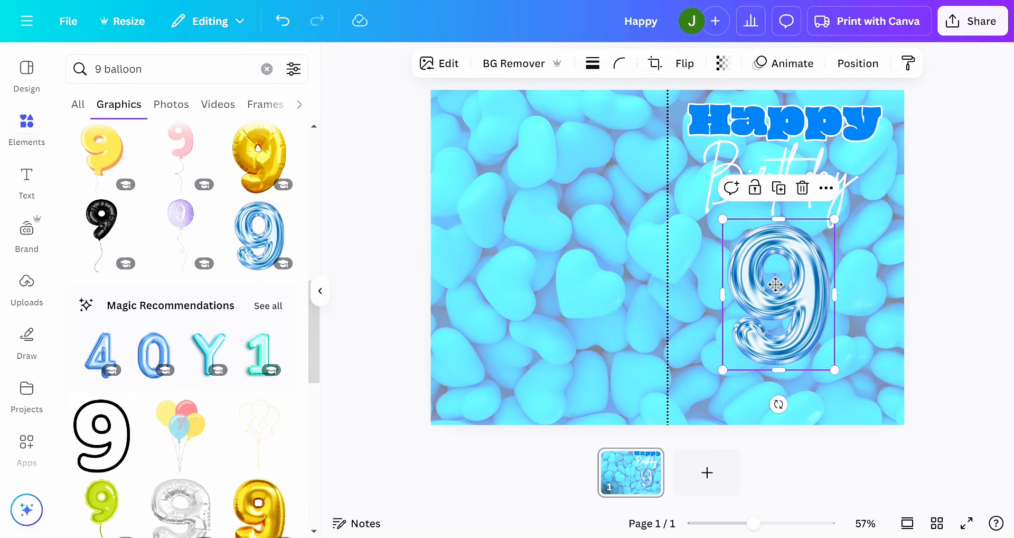
click(975, 288)
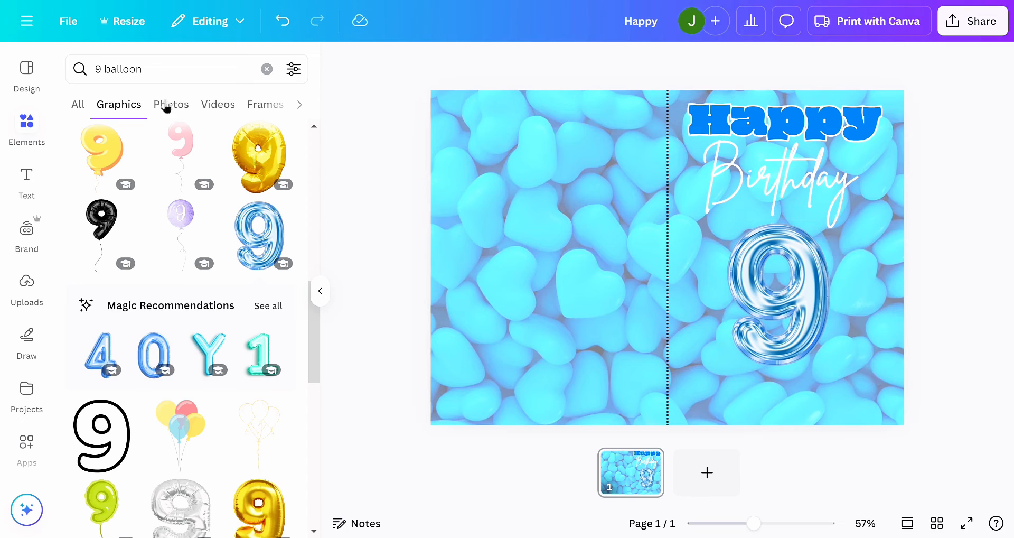
- Search the graphics elements for "sparkle"
click(112, 66)
text(sparl)
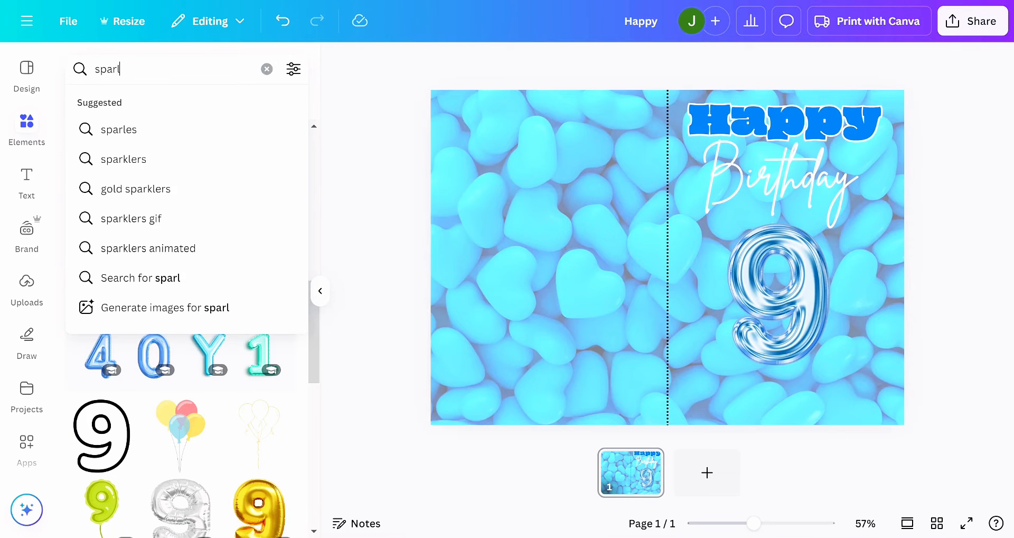
key(BackSpace)
text(kle)
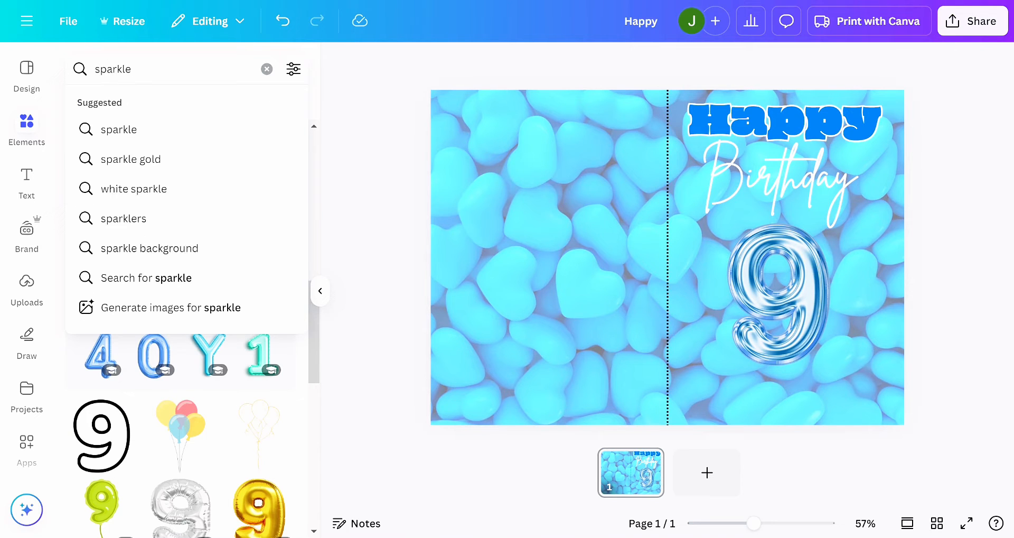
key(Return)
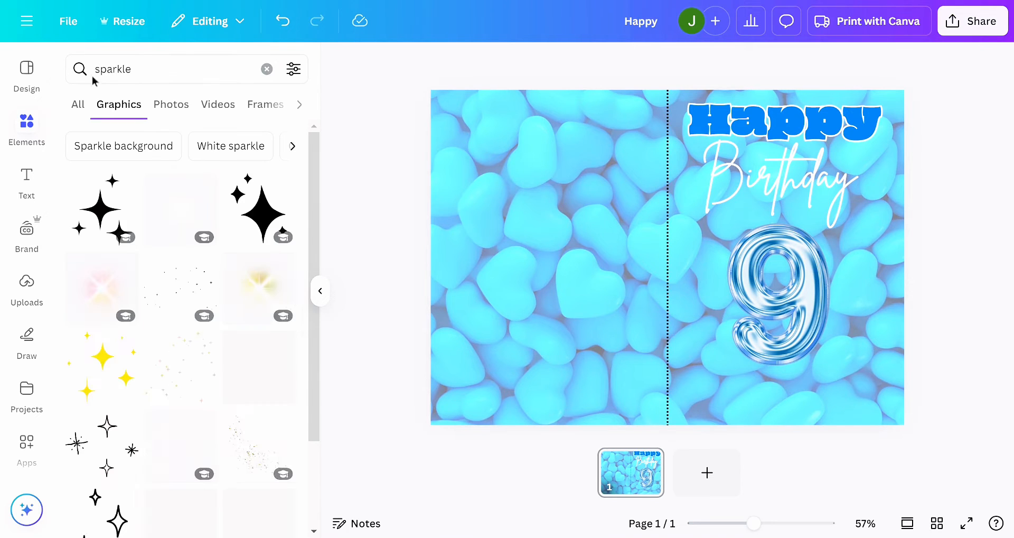
- Add the white starburst sparkle, shrink it to a small glint on the 9 balloon's upper right curve and rotate it about 45 degrees
click(190, 210)
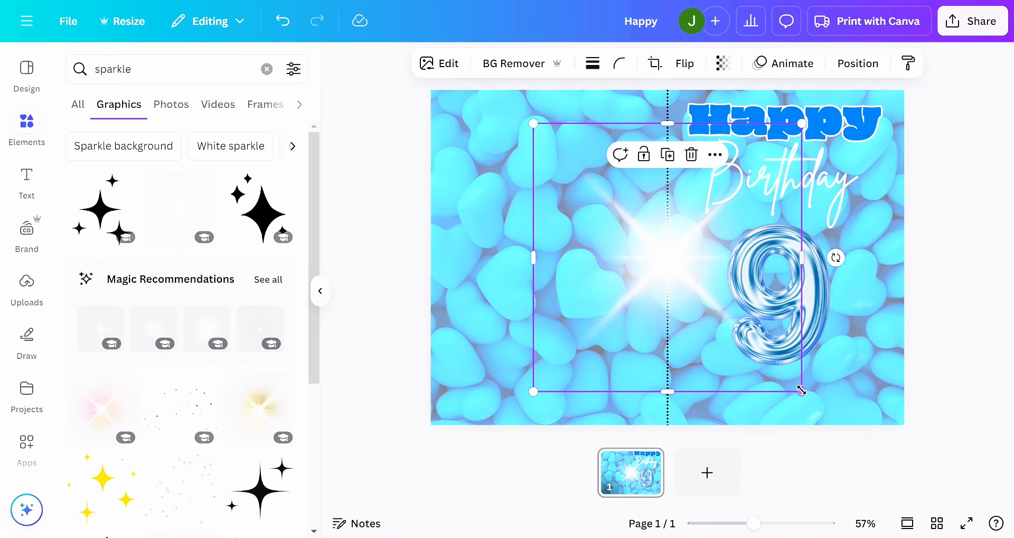
drag(749, 356, 796, 241)
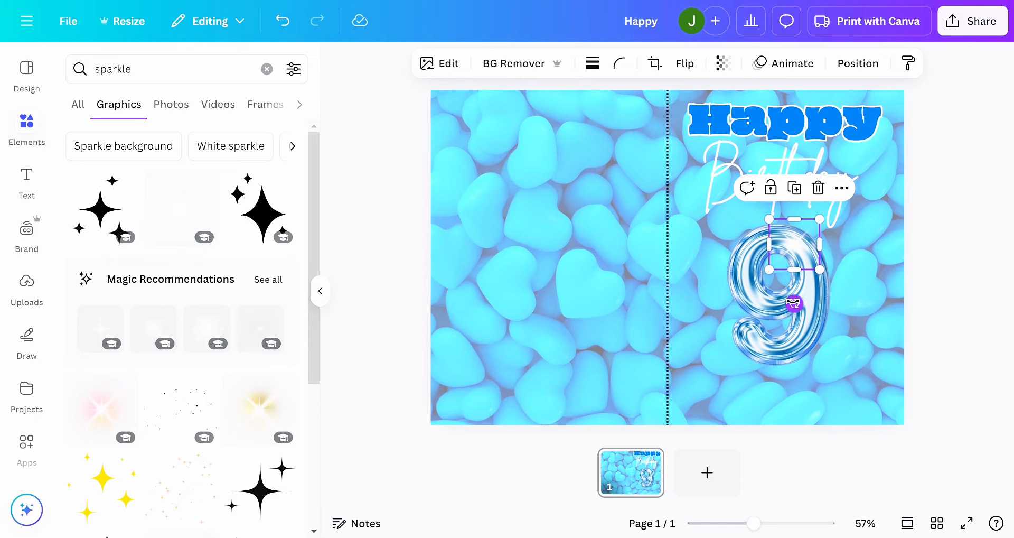
drag(794, 294, 756, 284)
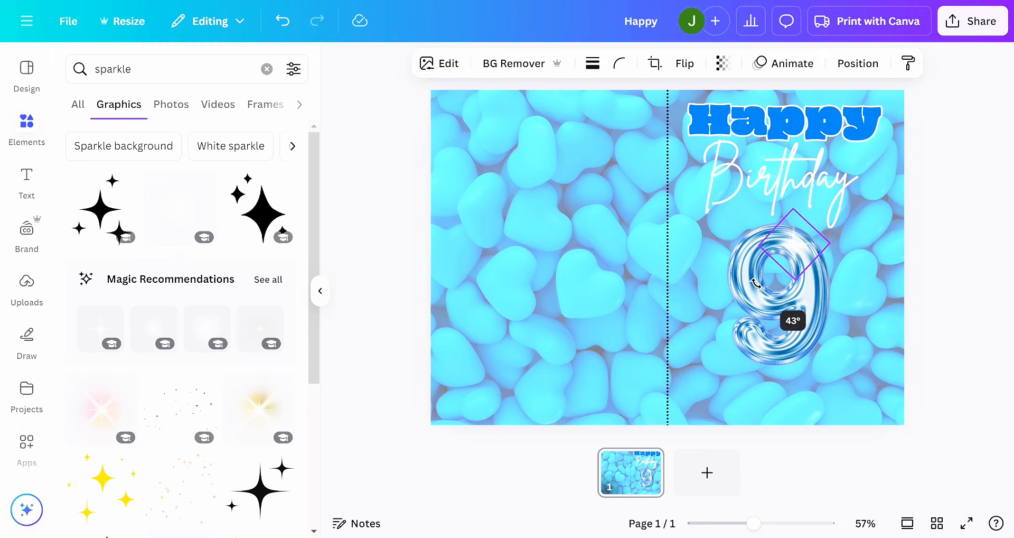
click(947, 282)
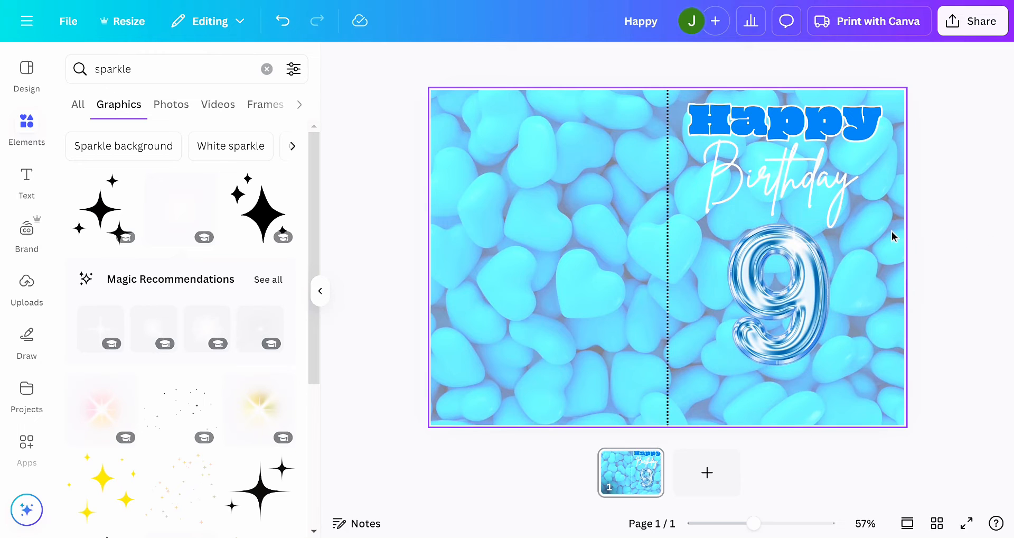
- Search the elements for "Frame", limit the results to frames and look through them for a photo frame
click(794, 284)
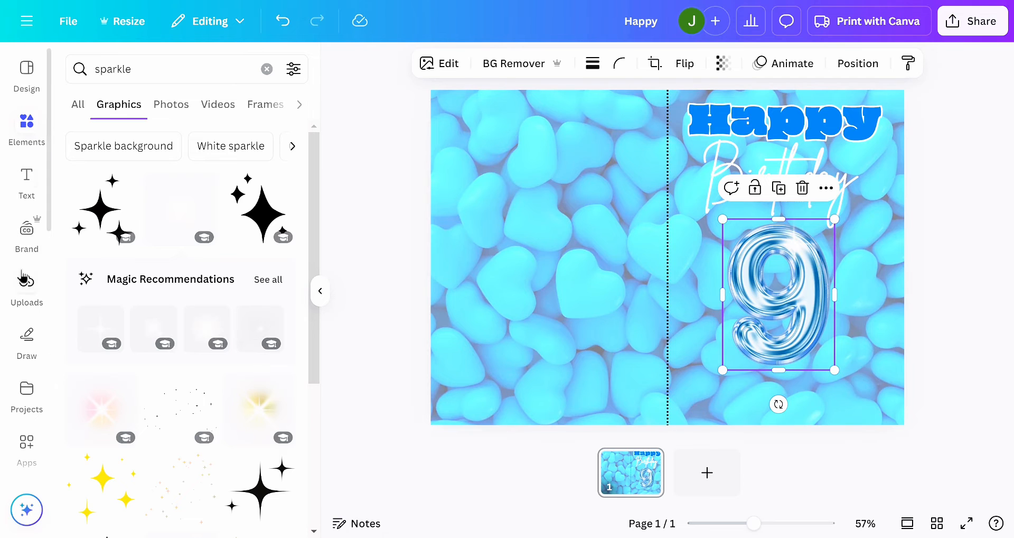
click(173, 65)
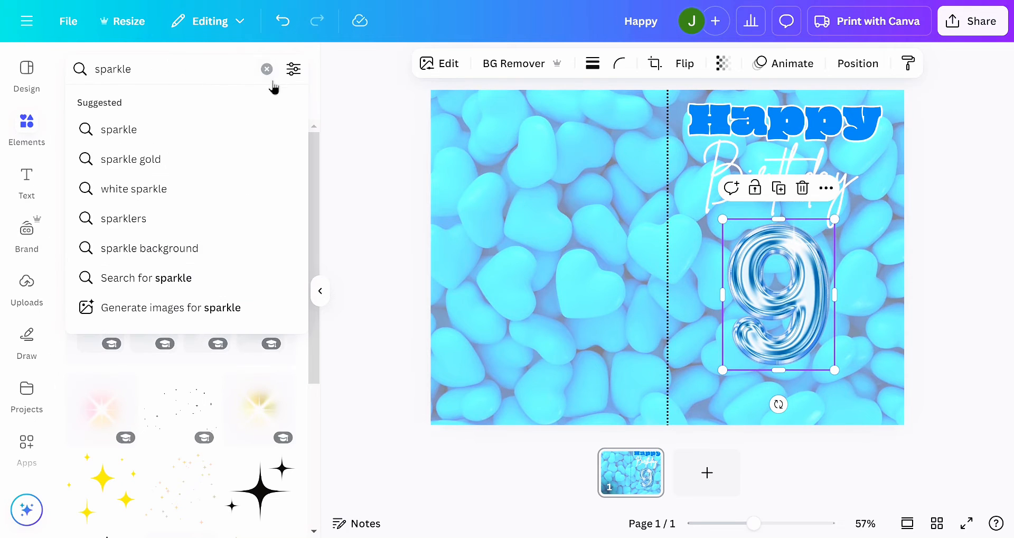
key(BackSpace)
key(BackSpace)
key(BackSpace)
key(BackSpace)
key(BackSpace)
key(BackSpace)
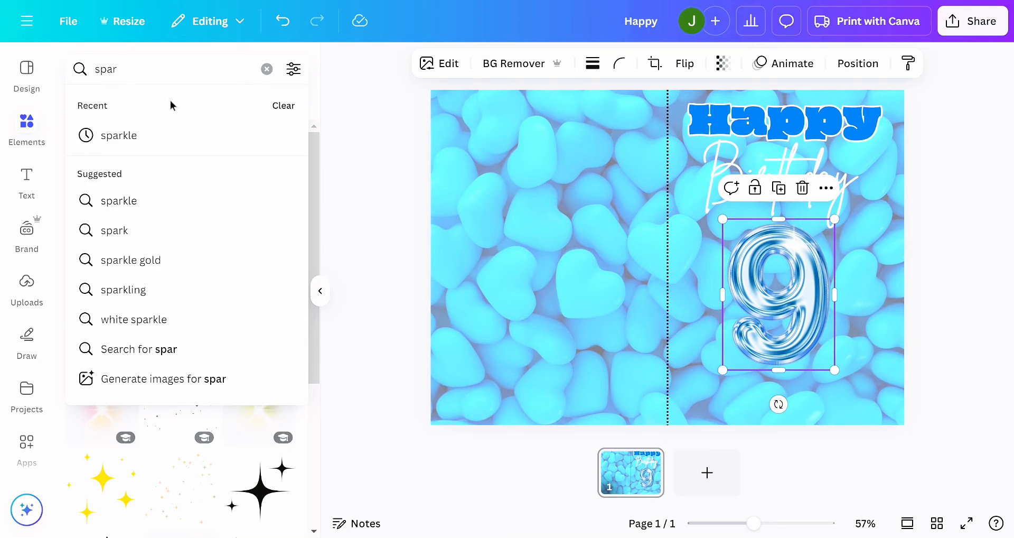
key(BackSpace)
text(fram)
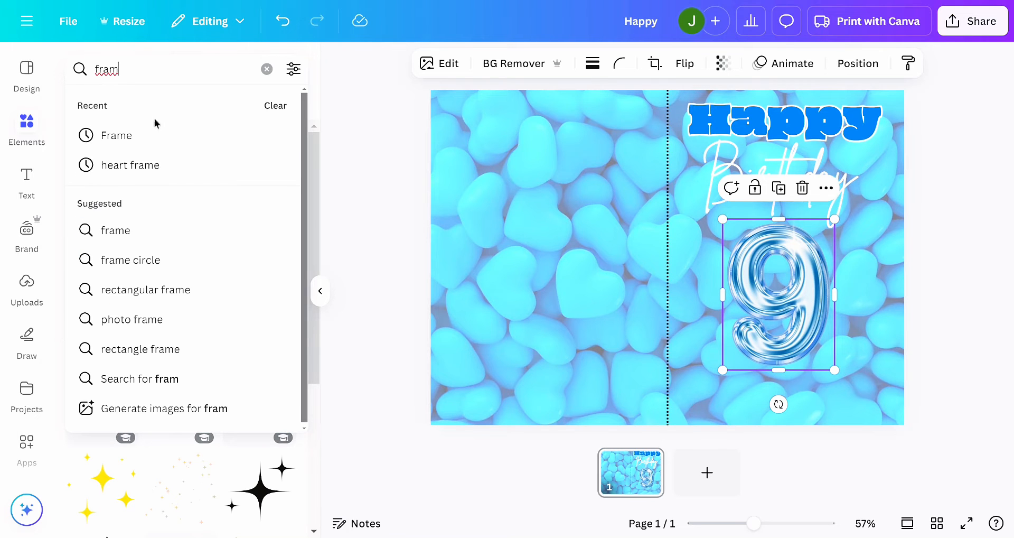
click(117, 135)
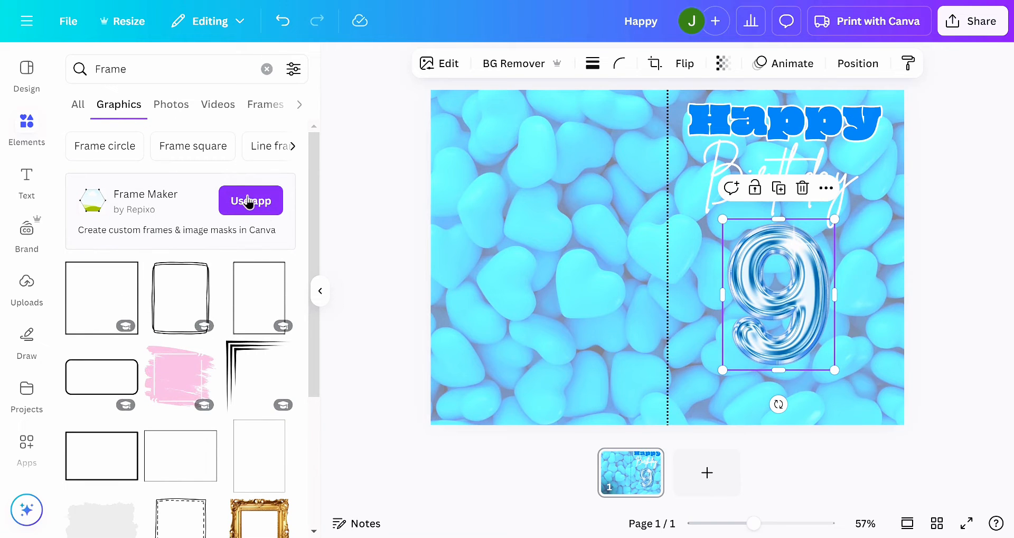
click(261, 108)
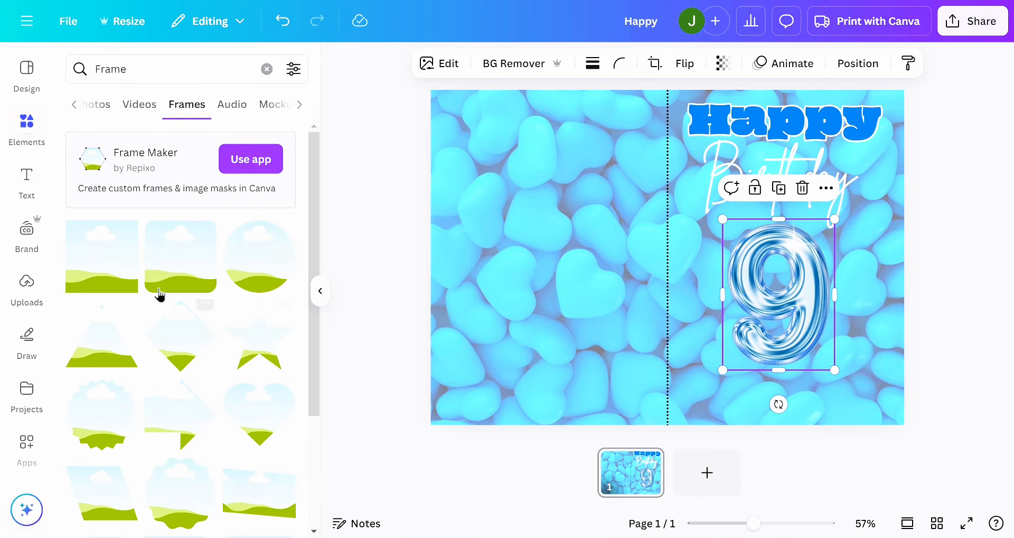
scroll(197, 397, down, 6)
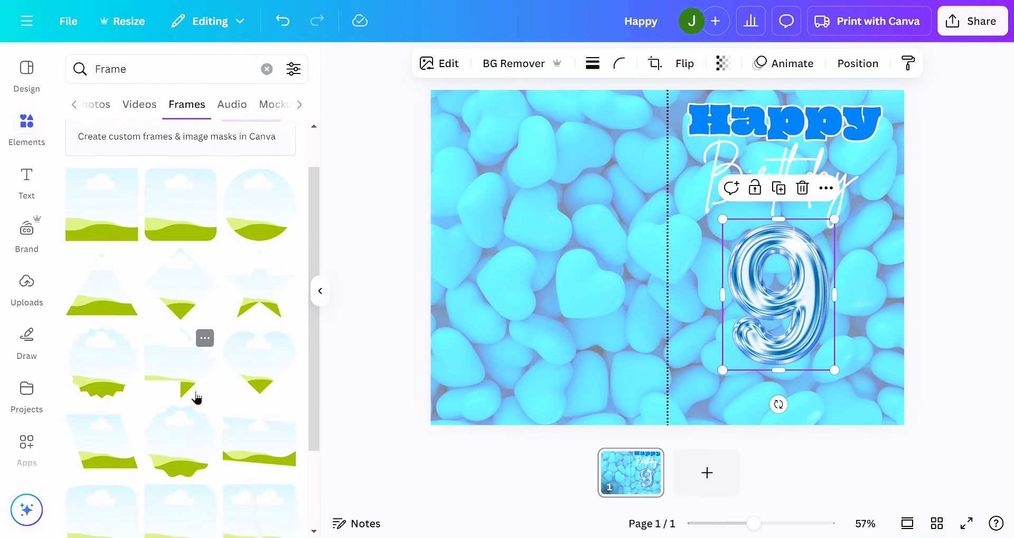
scroll(180, 296, down, 4)
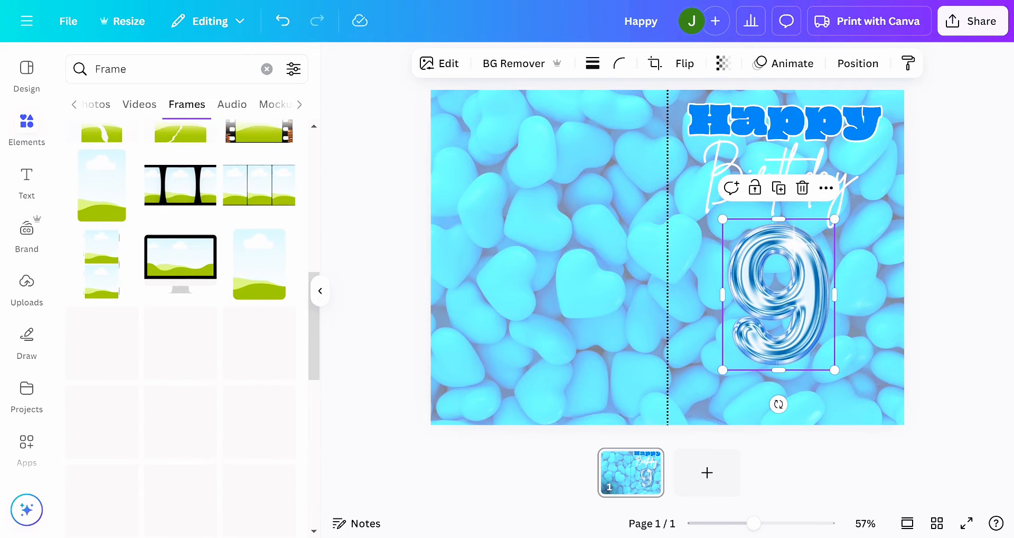
scroll(180, 296, down, 3)
scroll(180, 296, down, 5)
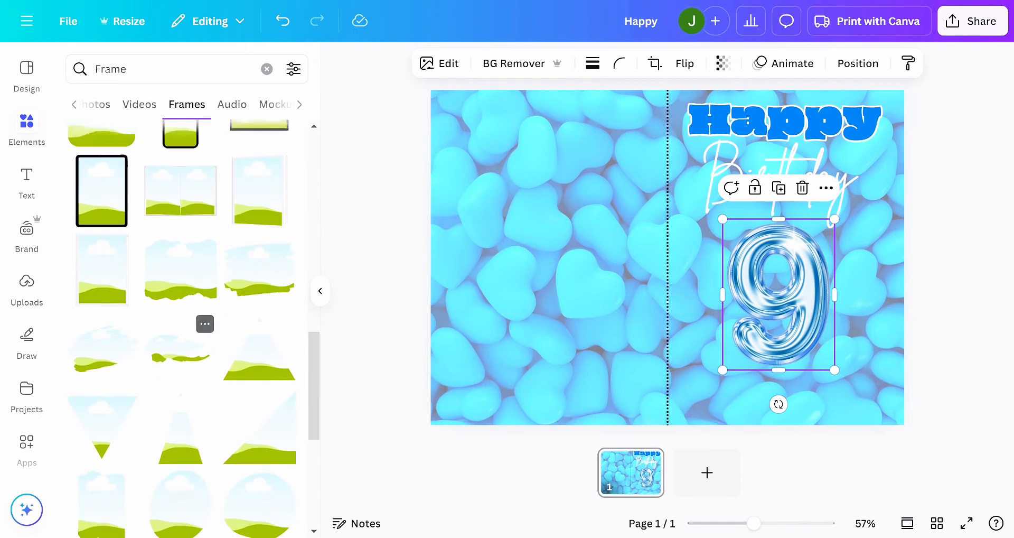
scroll(180, 370, down, 3)
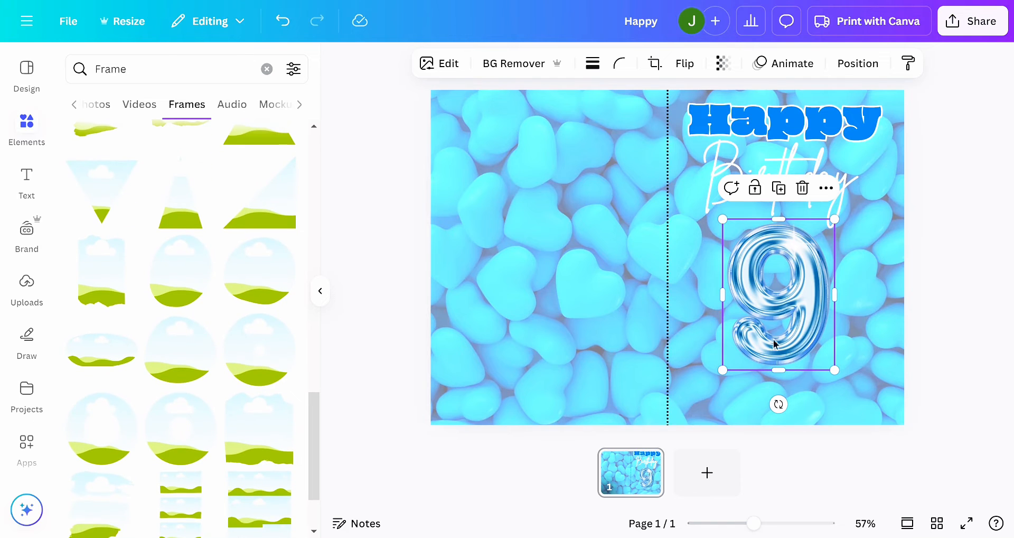
scroll(174, 384, down, 3)
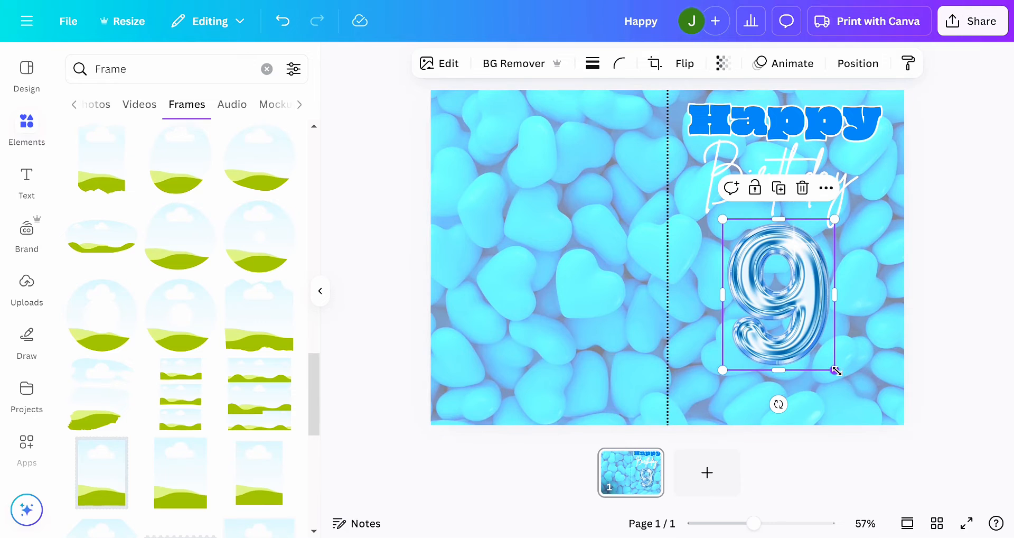
- Shrink the 9 balloon and move it into the card's lower-right corner, with the sparkle placed on top of it
drag(835, 370, 874, 404)
drag(791, 261, 877, 353)
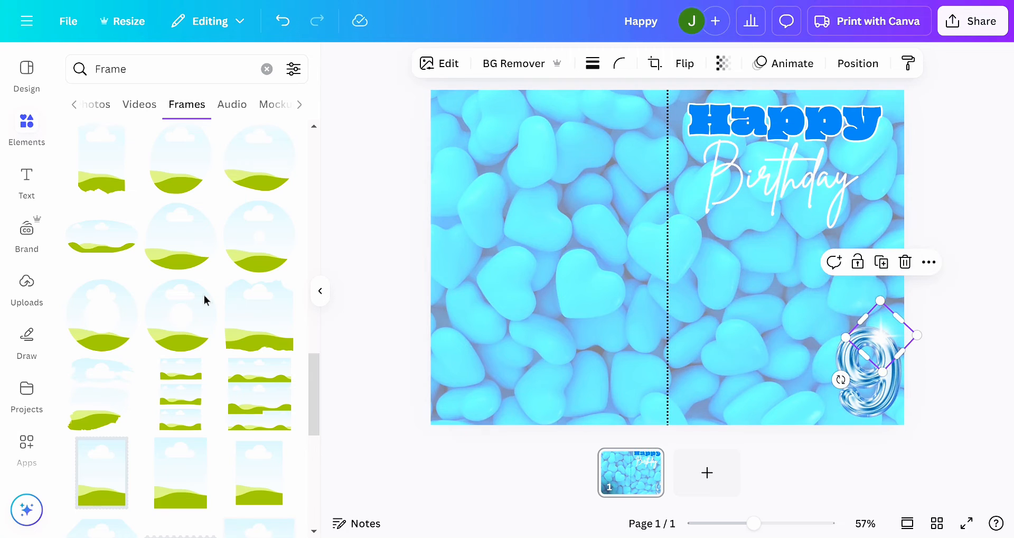
- Add the square photo frame with a solid blue border, shrink it and centre it below "Birthday" on the card's front half
scroll(95, 389, down, 2)
scroll(95, 388, down, 5)
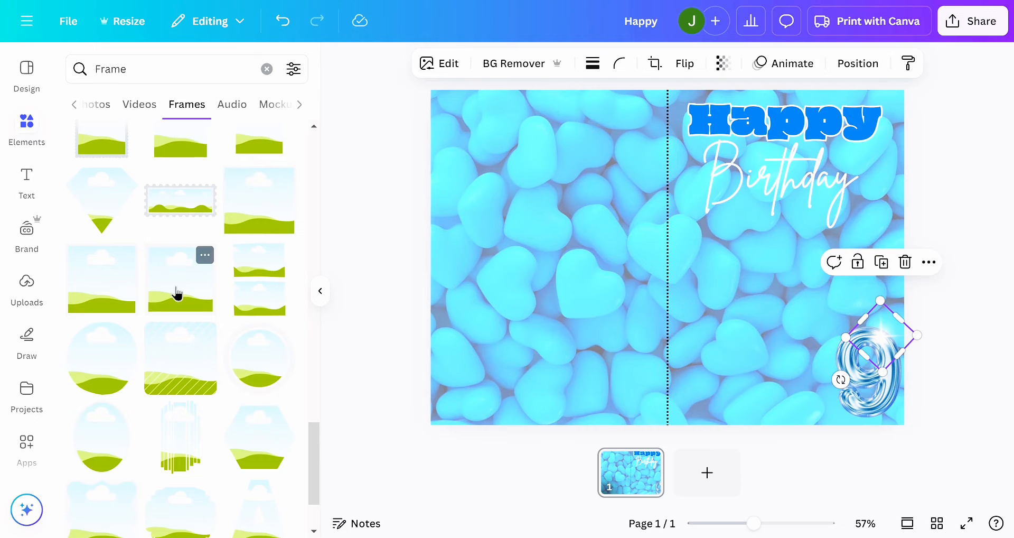
click(177, 294)
drag(618, 269, 720, 304)
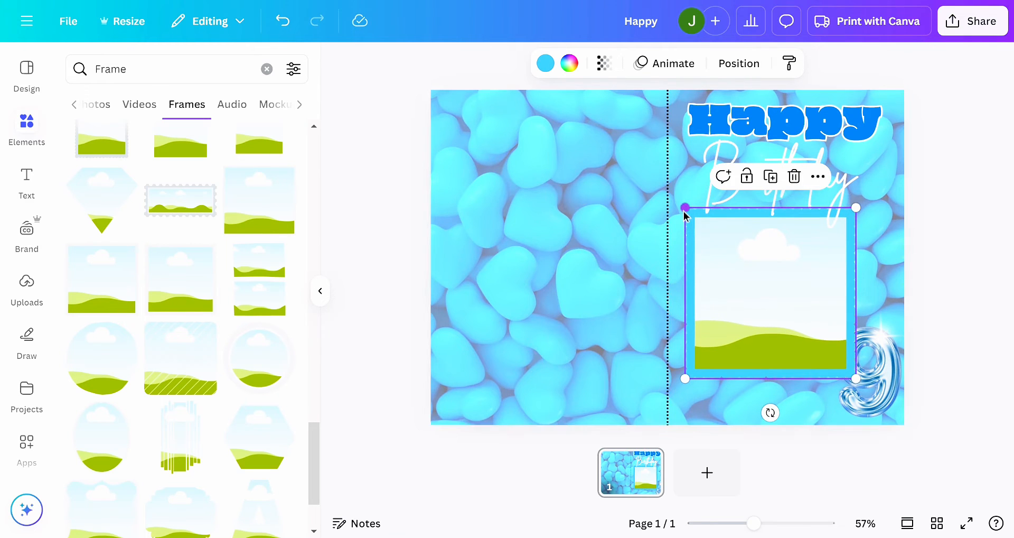
drag(696, 216, 720, 234)
drag(765, 308, 756, 285)
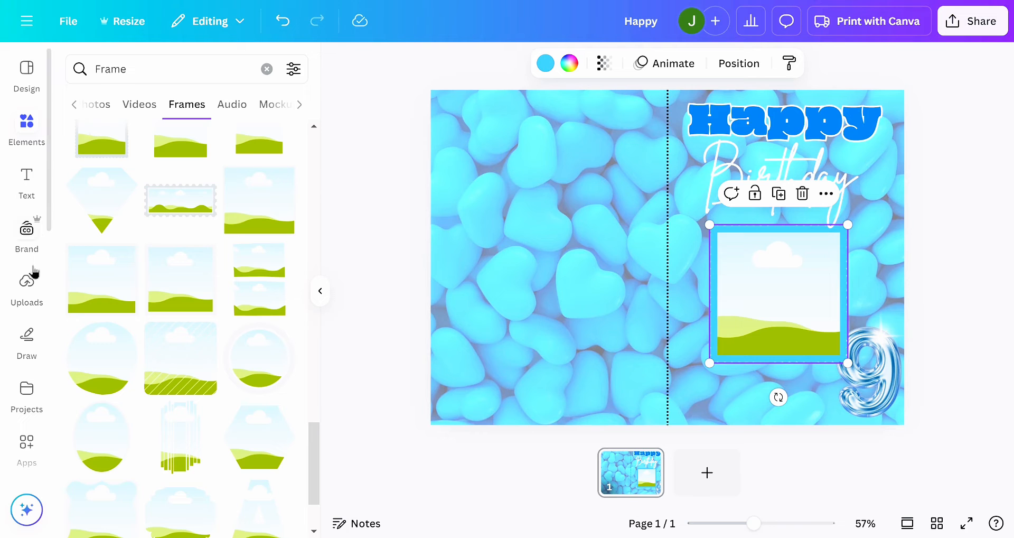
- Upload a photo of a girl from the computer to the uploaded images
click(38, 292)
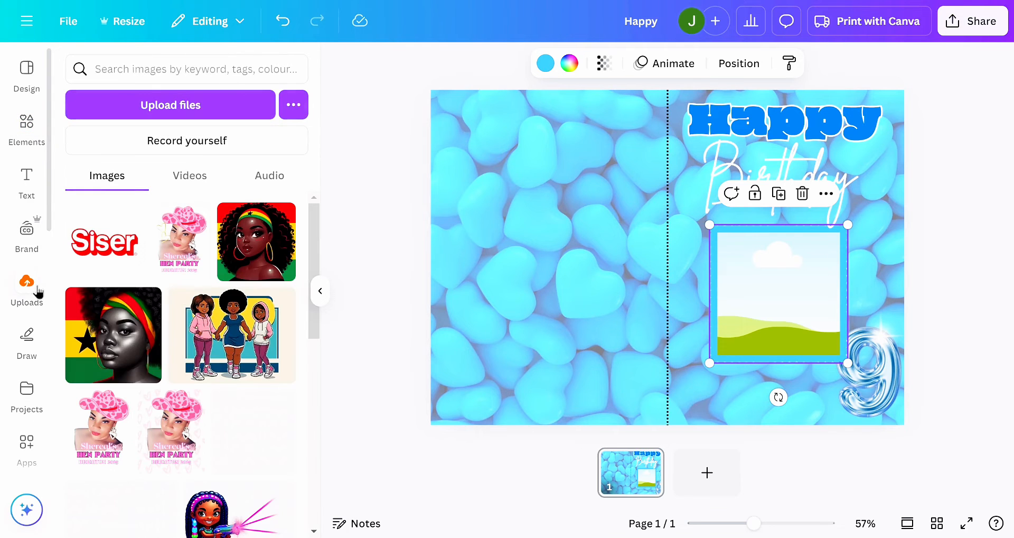
click(150, 109)
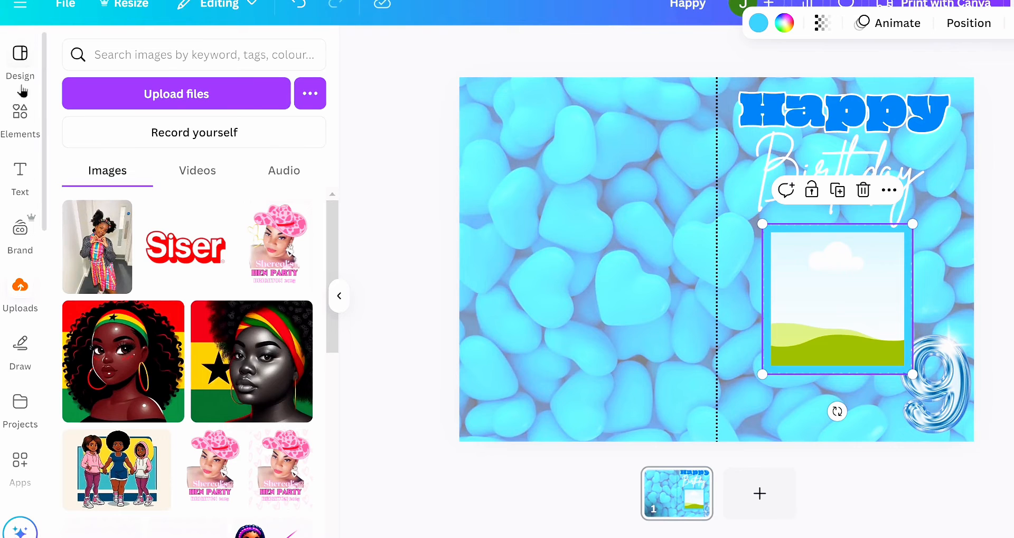
- Search the elements for "black girl" and limit the results to photos
click(17, 117)
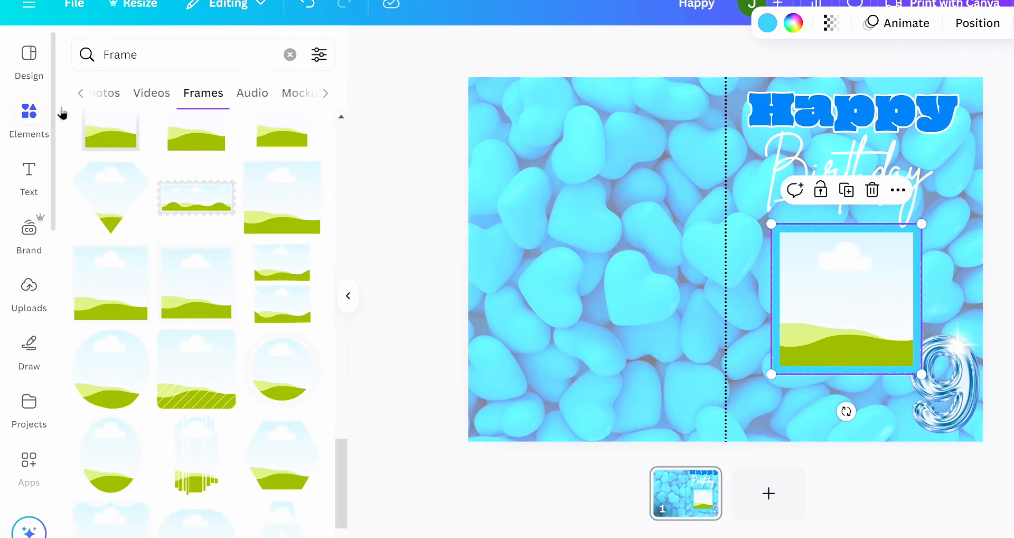
drag(174, 63, 68, 62)
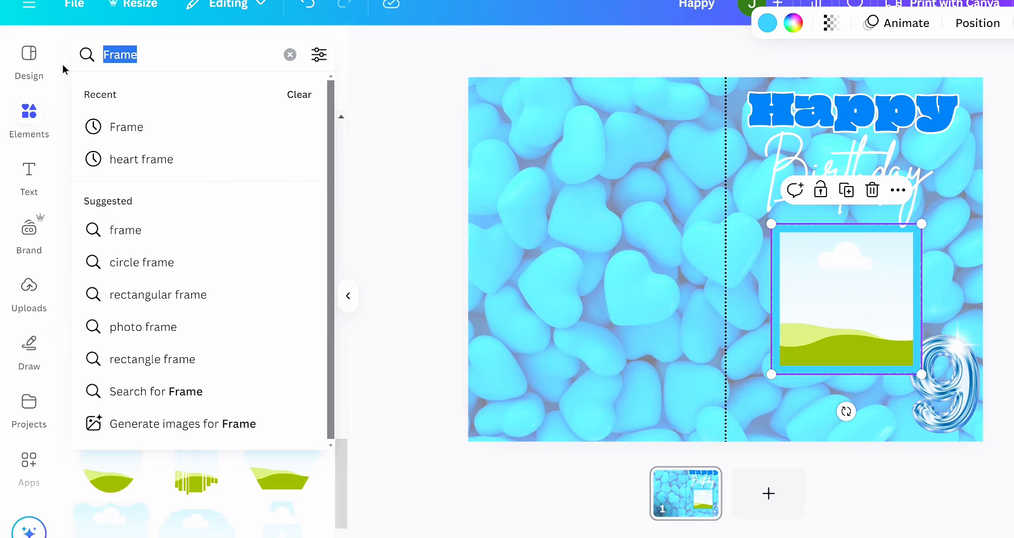
key(BackSpace)
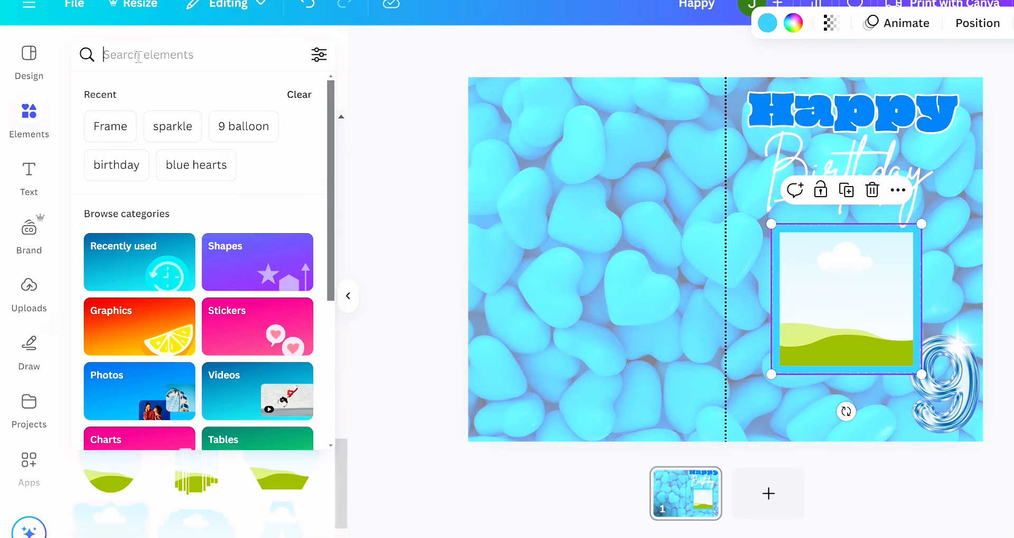
text(black)
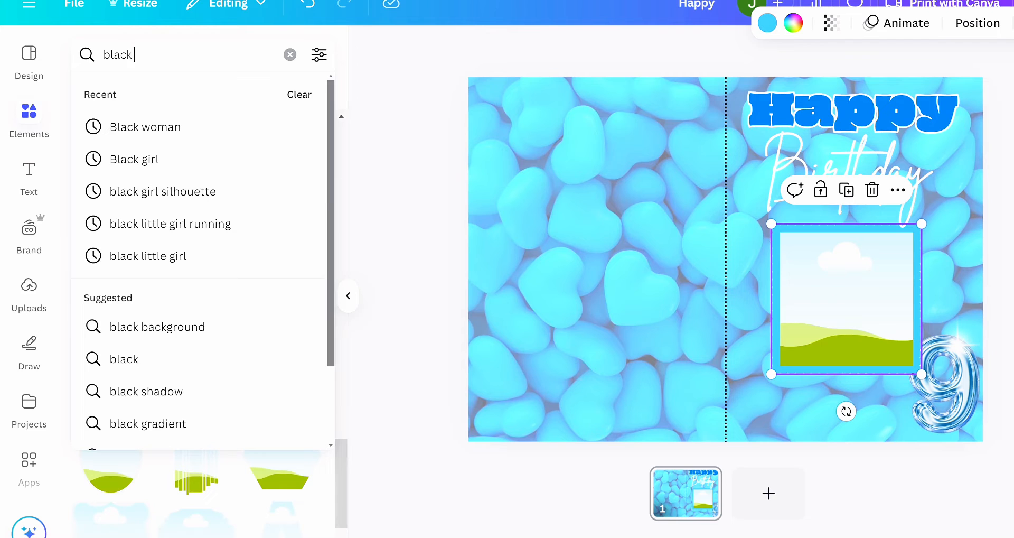
text( girl)
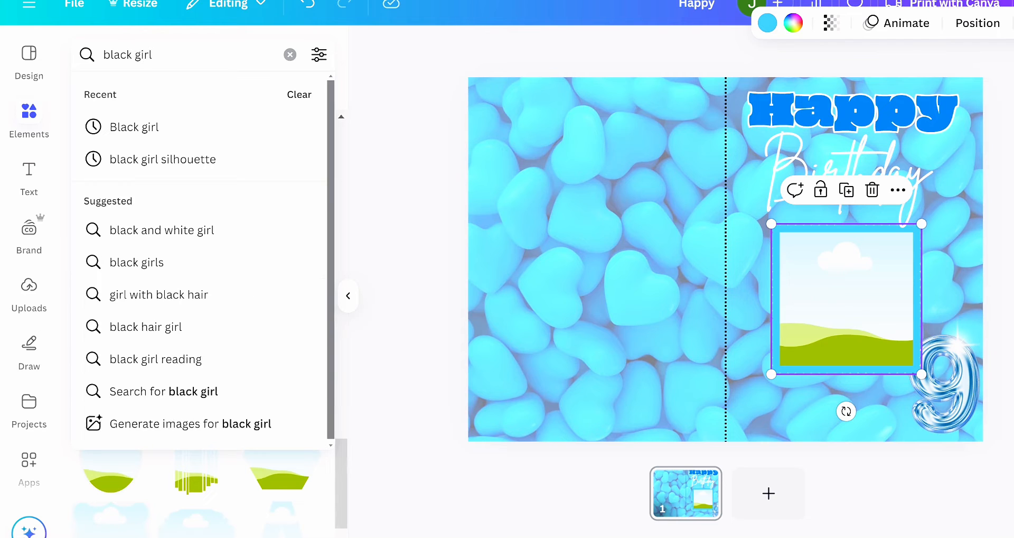
key(Return)
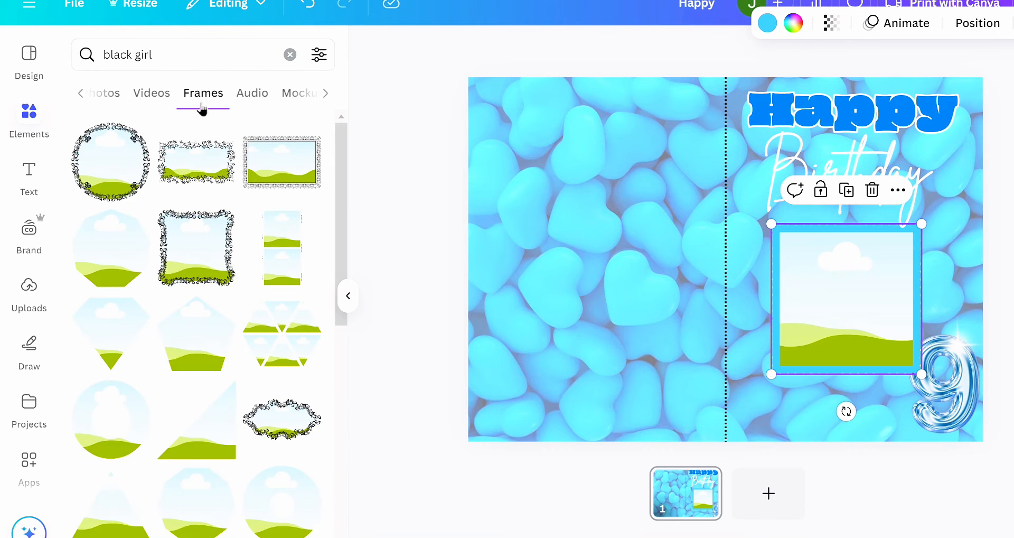
click(108, 95)
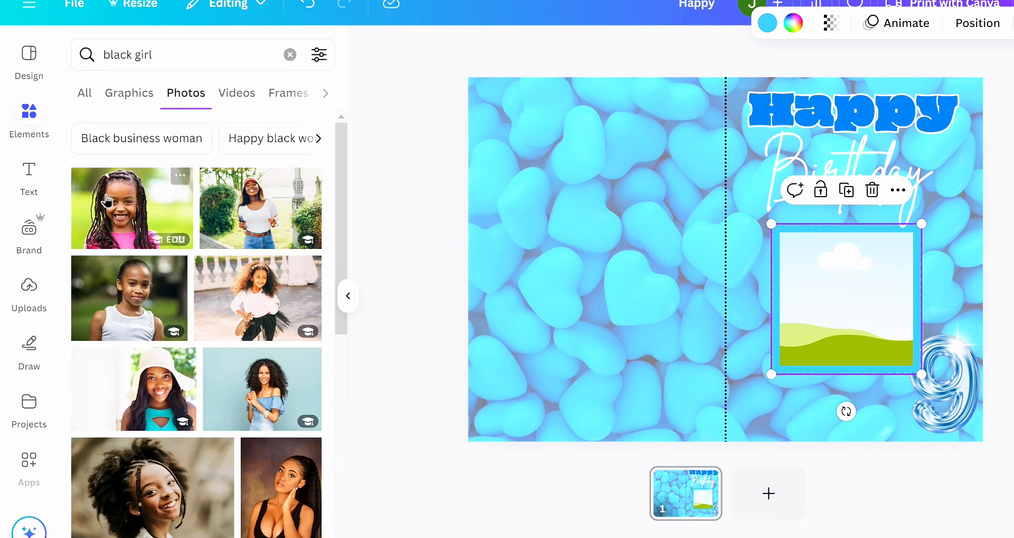
- Fill the square frame with the photo of the smiling girl with long braids and pink top, and remove the photo's background
click(111, 218)
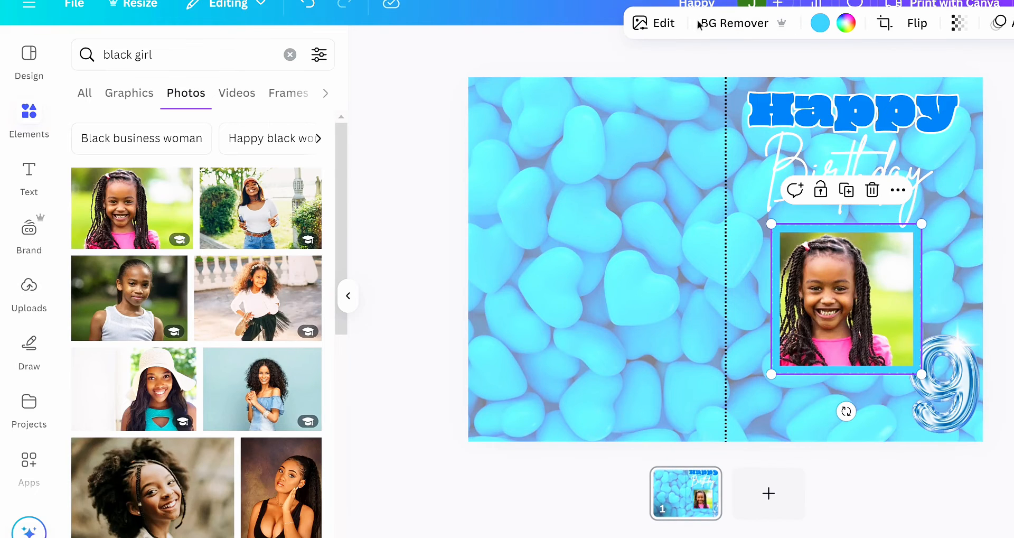
click(733, 26)
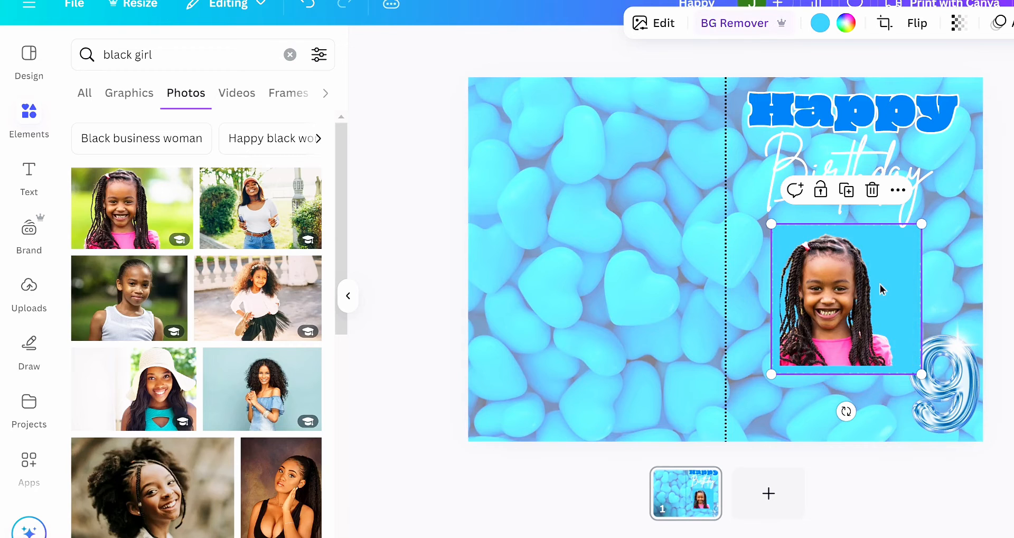
- Delete the photo of the girl with braids and its square frame from the card's front half
mouse_move(875, 295)
mouse_down()
mouse_move(846, 288)
mouse_move(866, 296)
mouse_move(875, 286)
mouse_up()
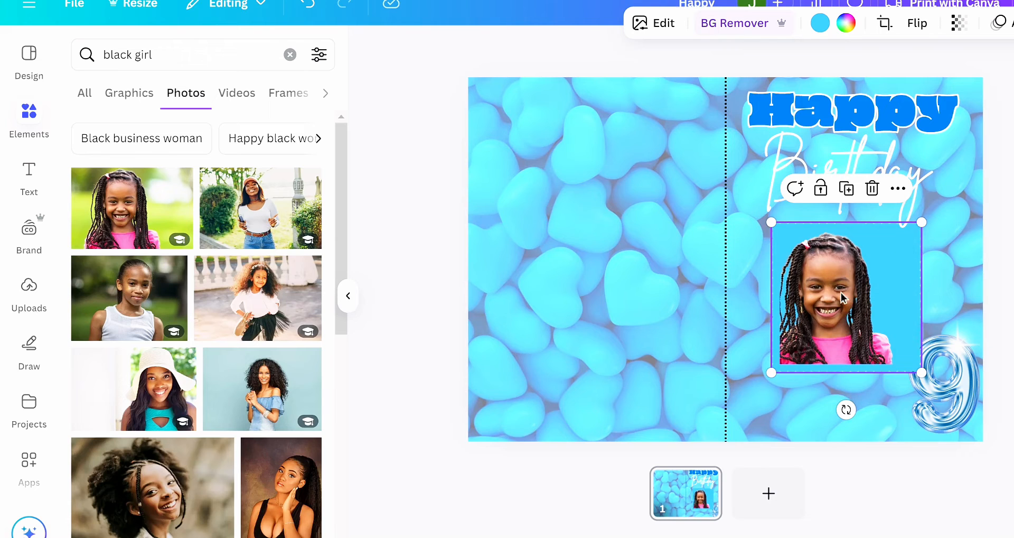
drag(841, 296, 832, 292)
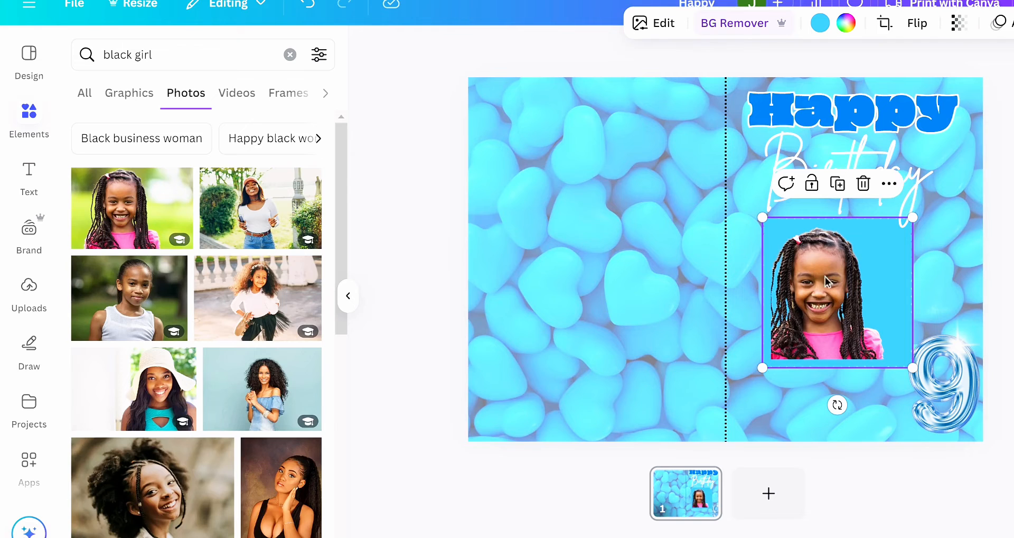
click(863, 184)
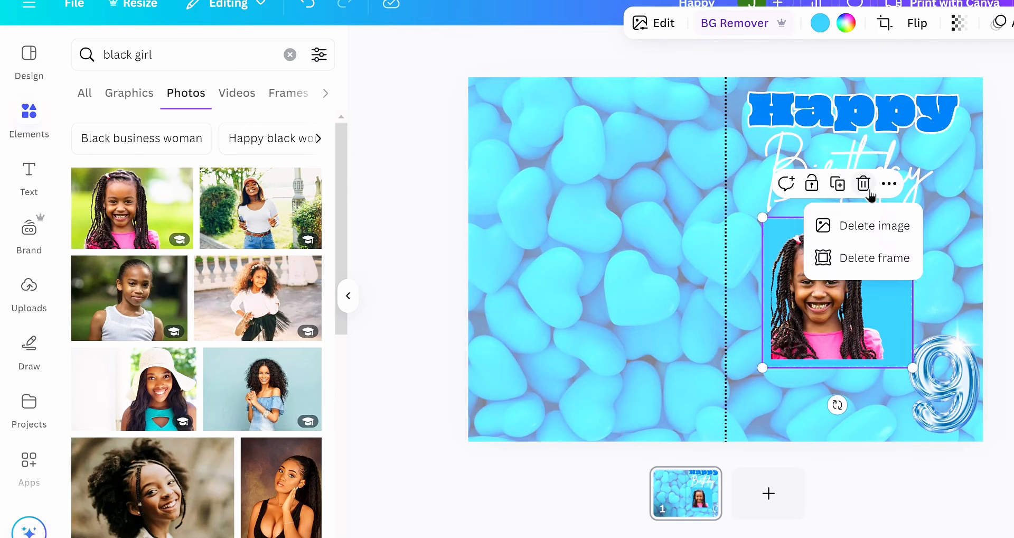
click(873, 228)
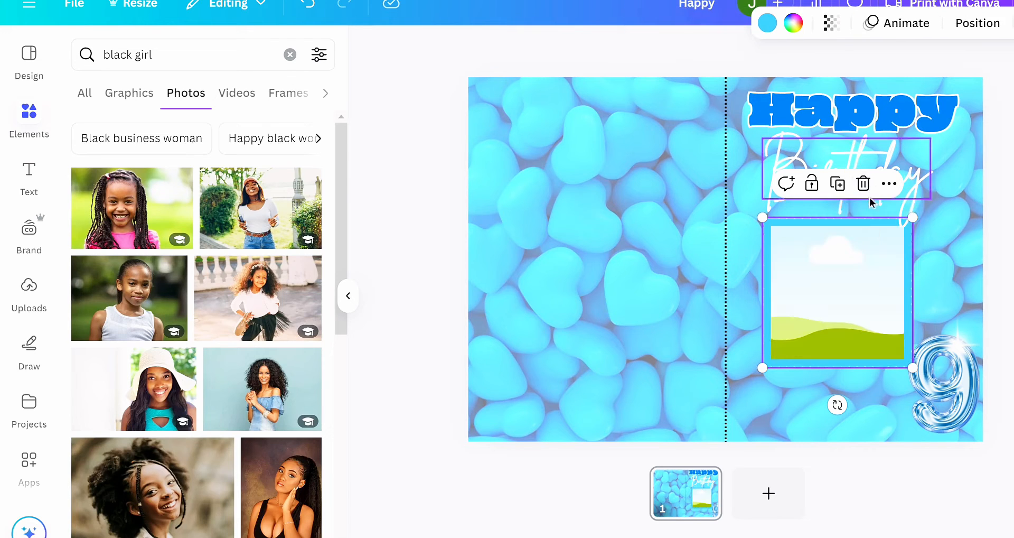
click(864, 185)
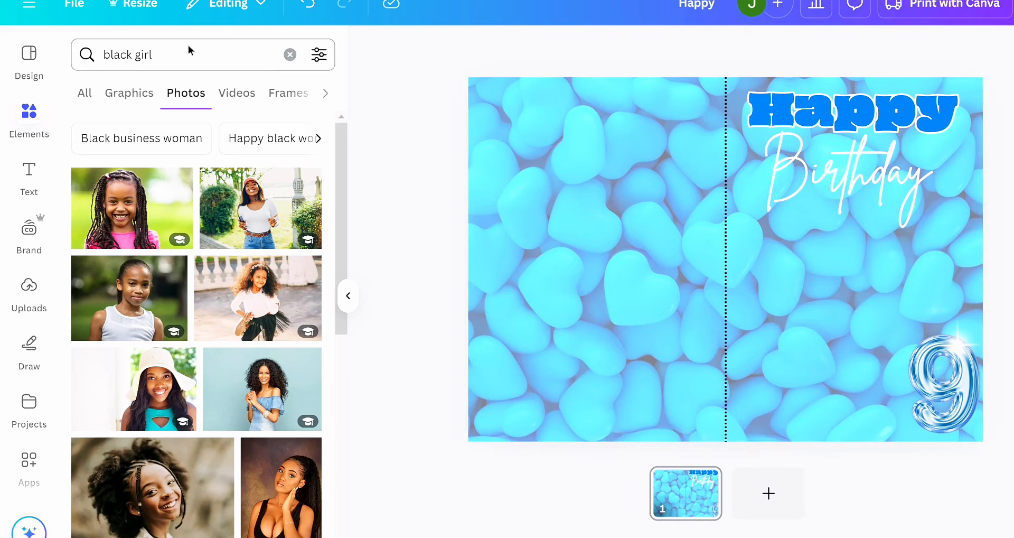
click(294, 94)
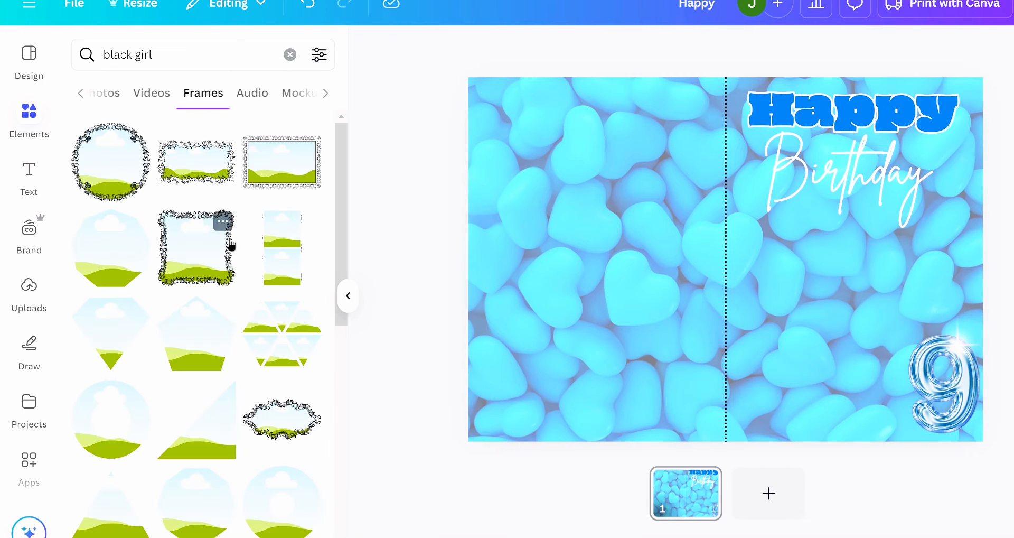
scroll(242, 337, down, 4)
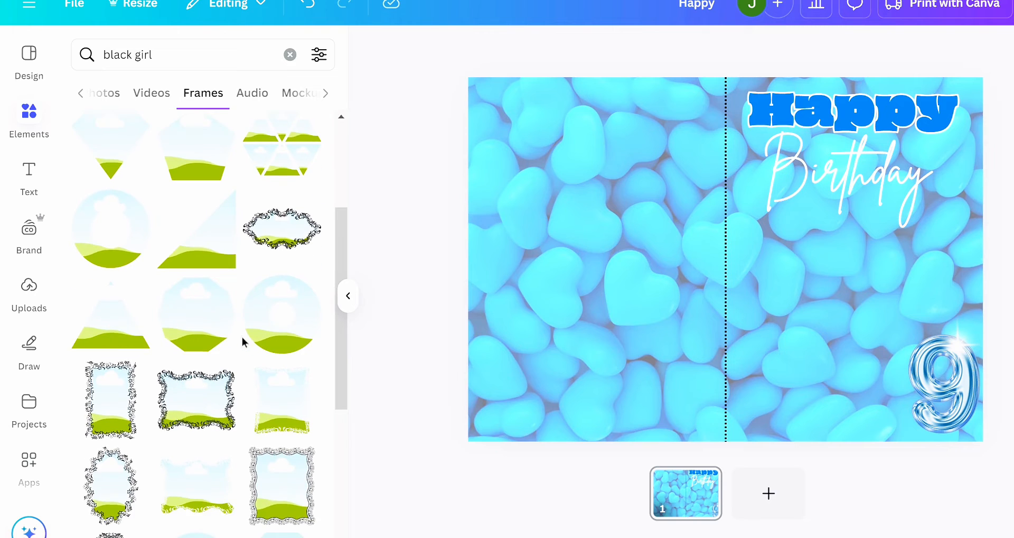
scroll(242, 337, down, 6)
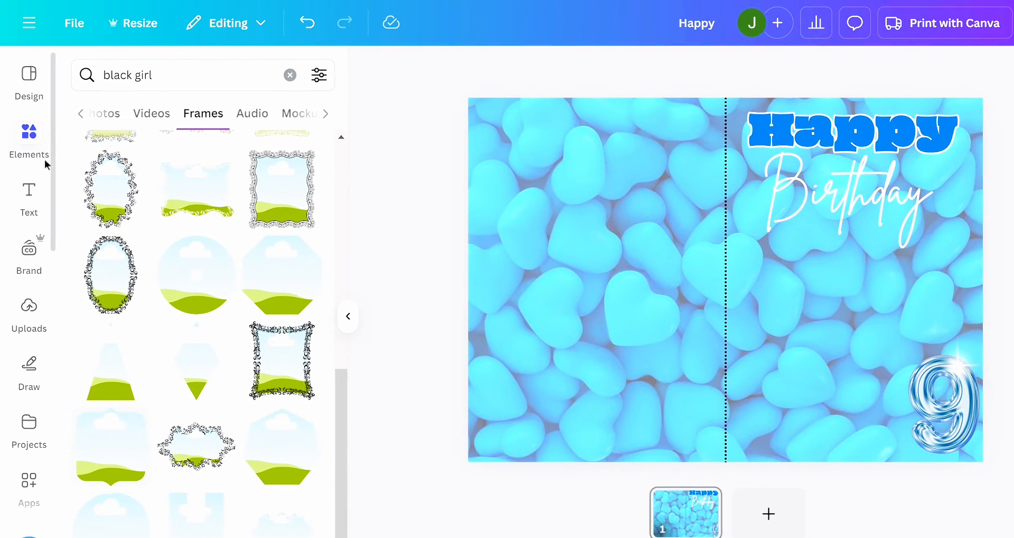
- Search the elements for "Frame", show all frames, and place the wavy-edged round frame below "Birthday" on the card's front half
click(290, 77)
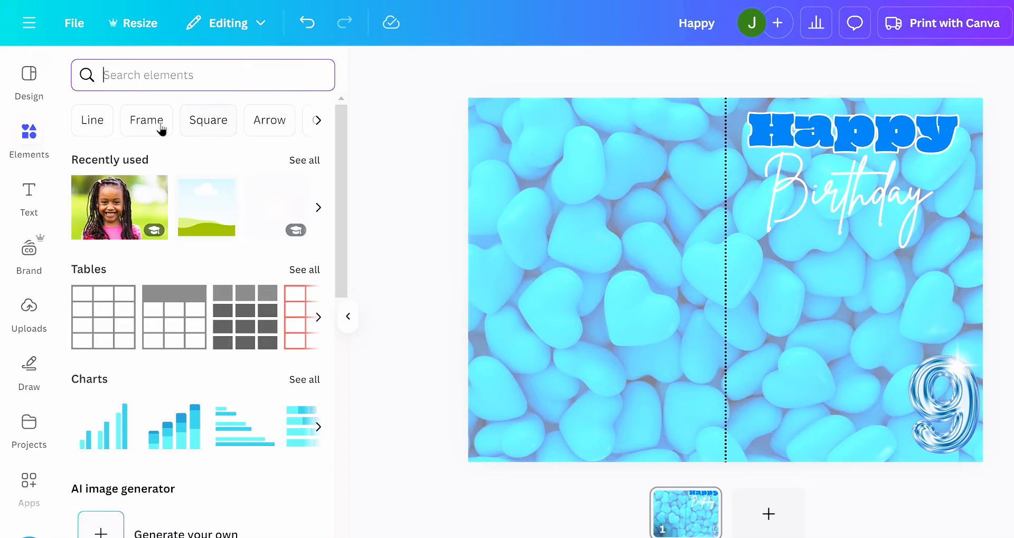
click(161, 127)
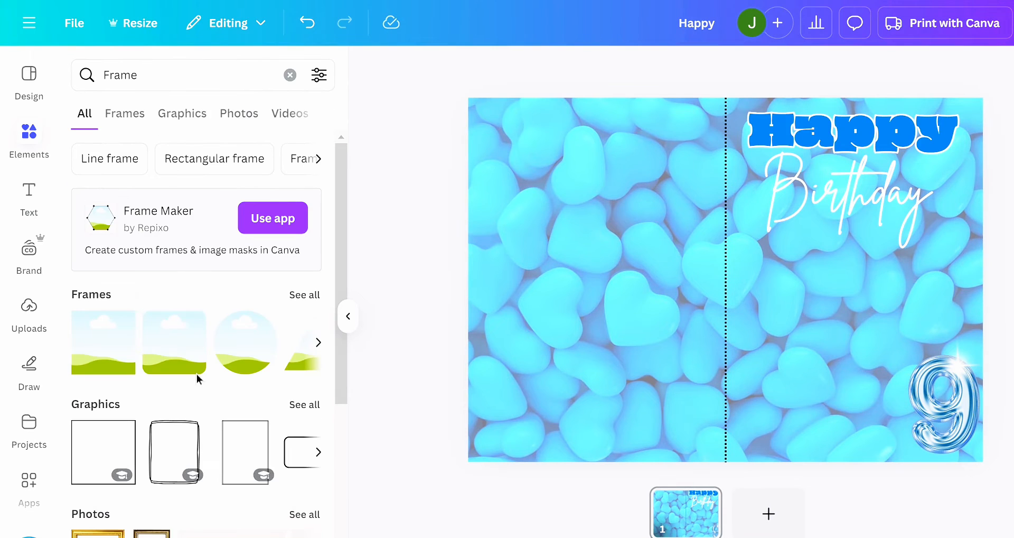
scroll(196, 373, down, 1)
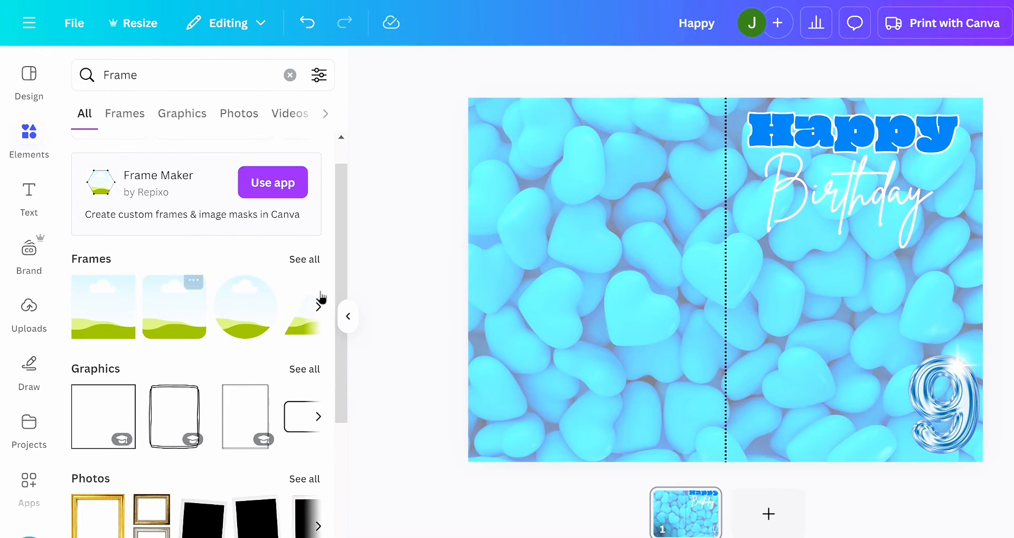
click(305, 261)
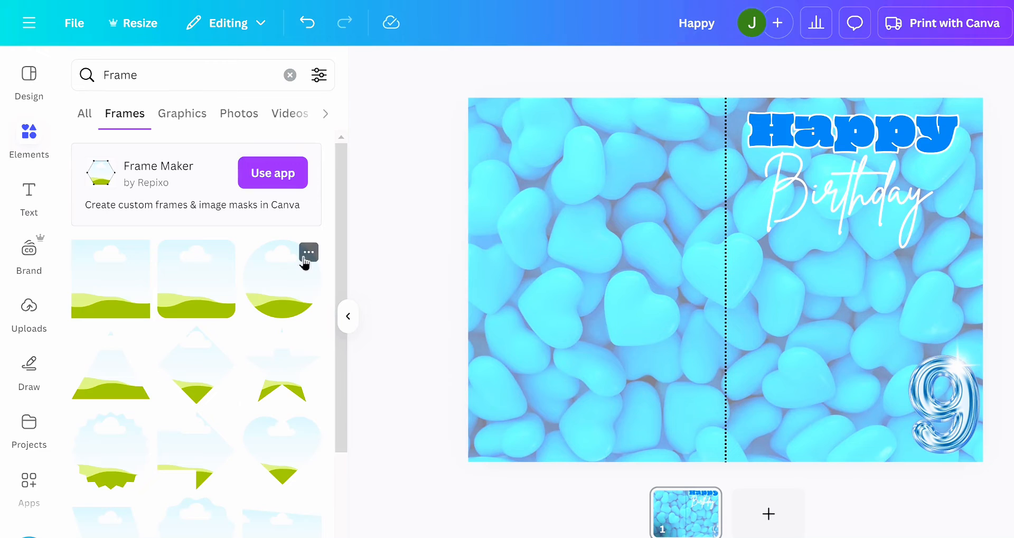
scroll(238, 409, down, 2)
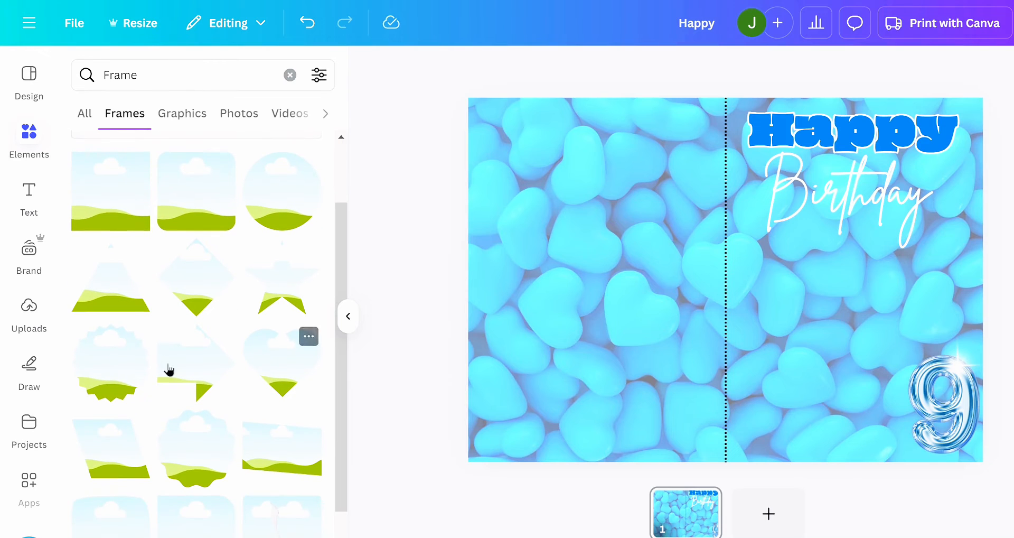
click(196, 459)
drag(745, 301, 861, 322)
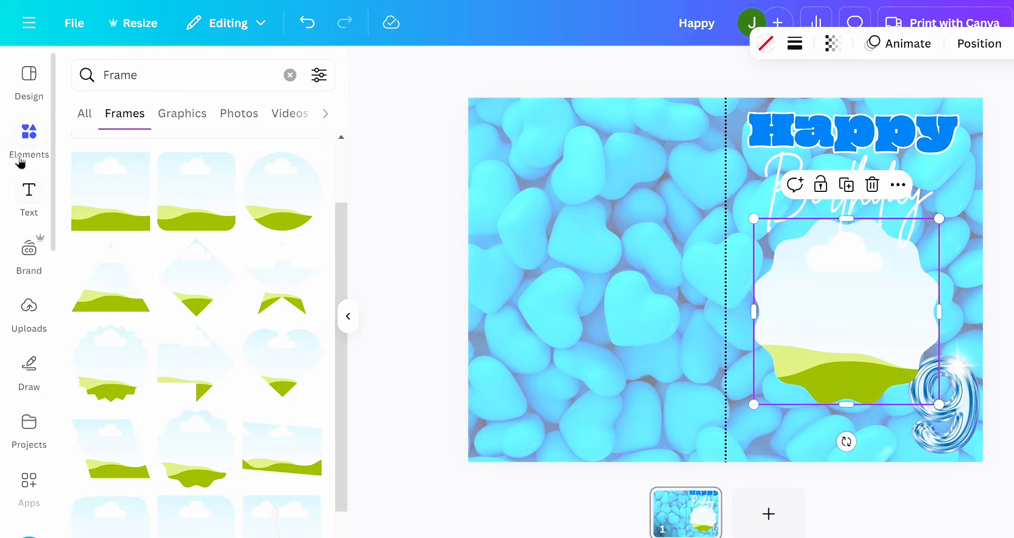
- Search the elements for "black girl" and fill the wavy-edged frame with the photo of the smiling girl with long braids
click(96, 115)
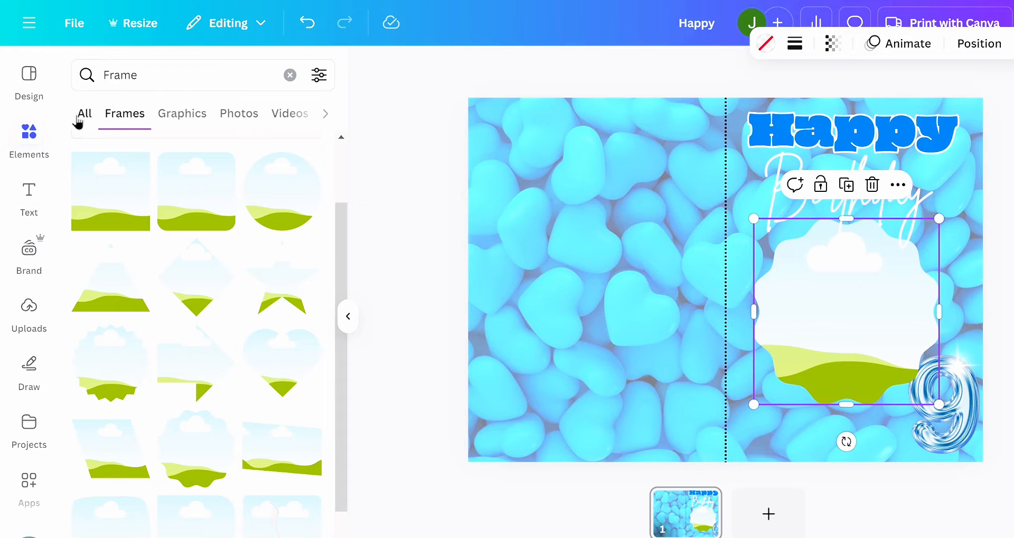
click(285, 83)
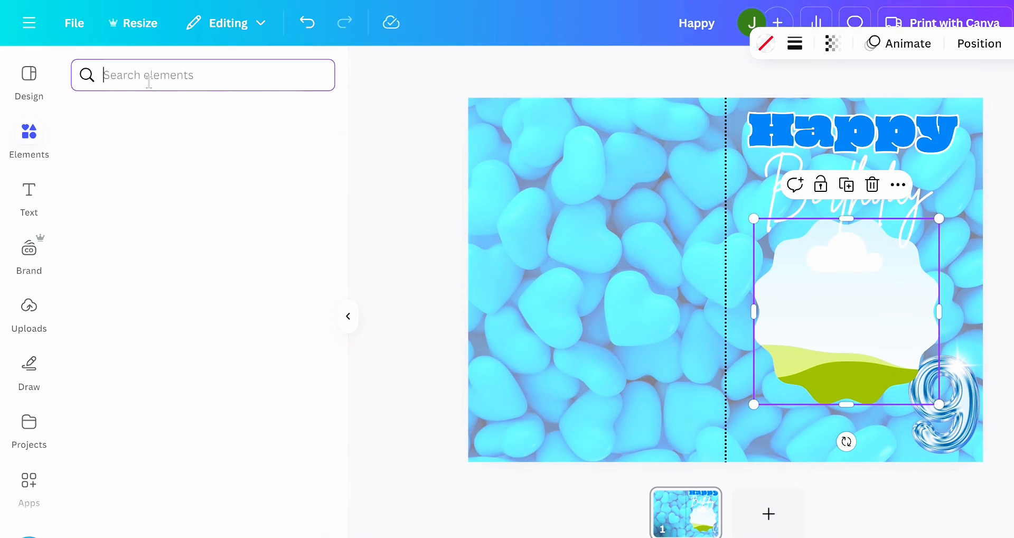
text(blac)
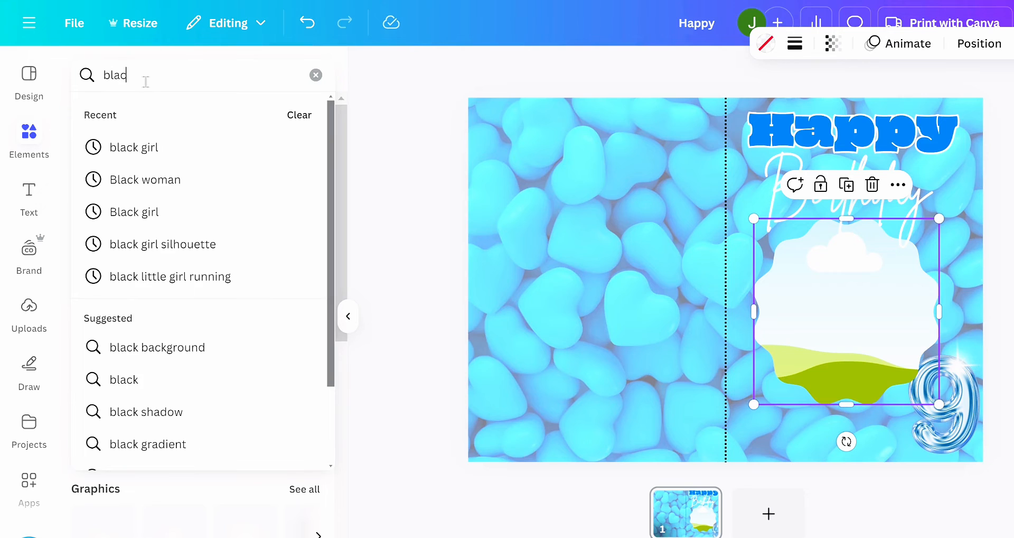
text(k girl)
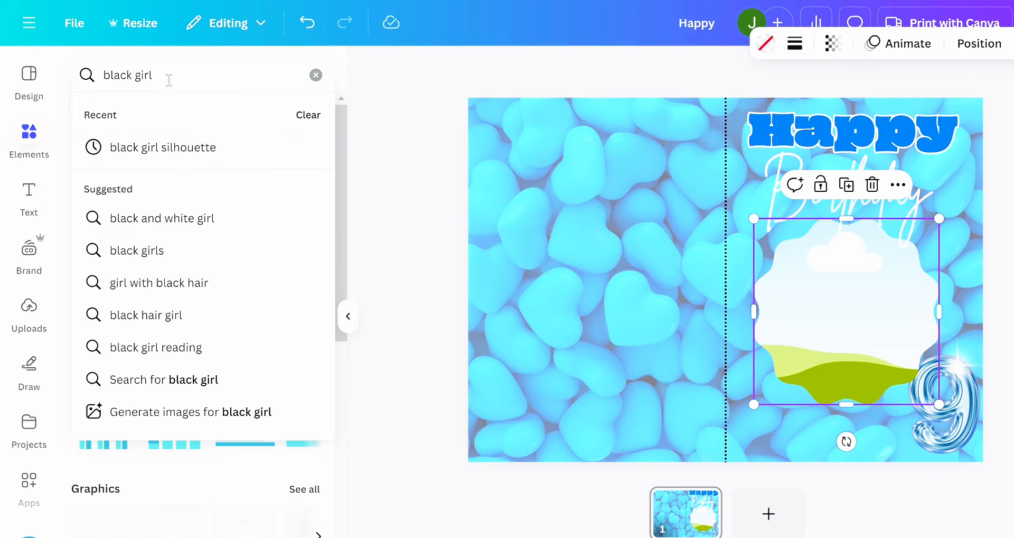
key(Return)
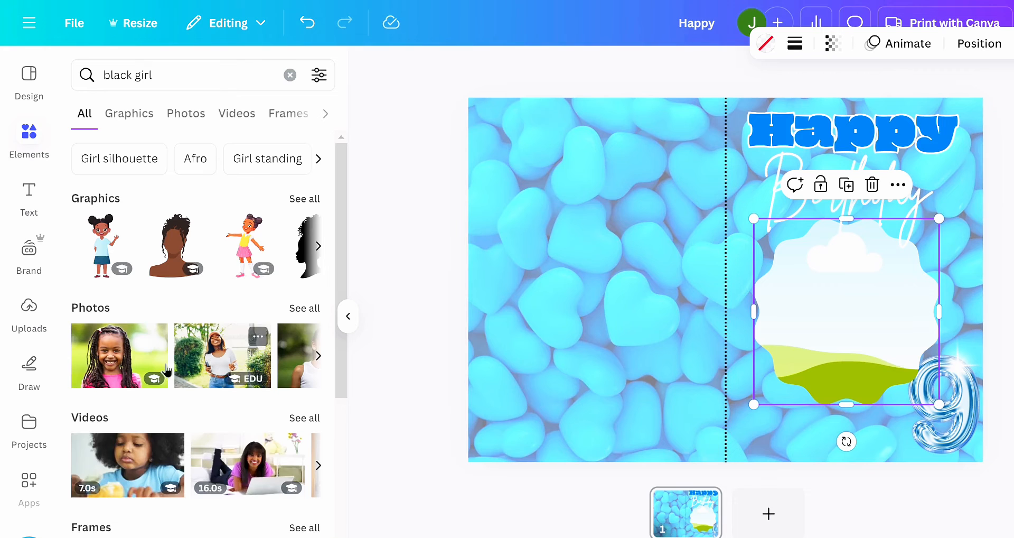
drag(119, 355, 845, 312)
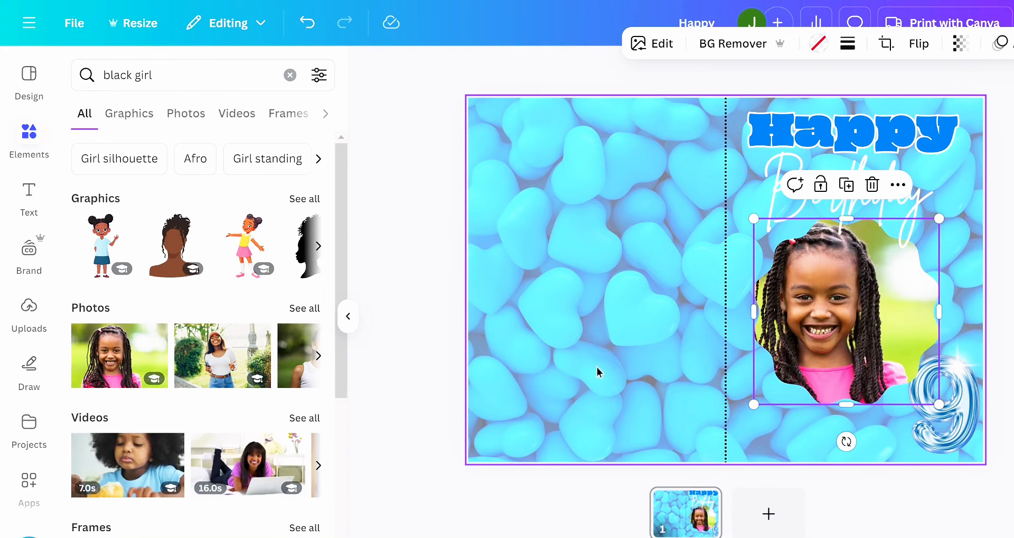
click(454, 423)
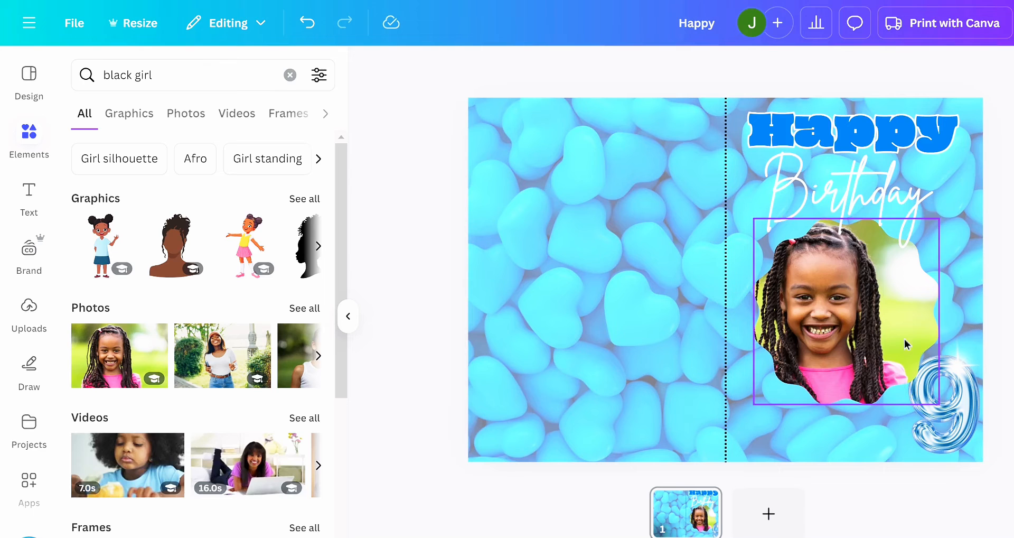
- Move the framed photo down on the front half and place the 9 balloon with its sparkle at the end of "Birthday"
drag(888, 316, 882, 357)
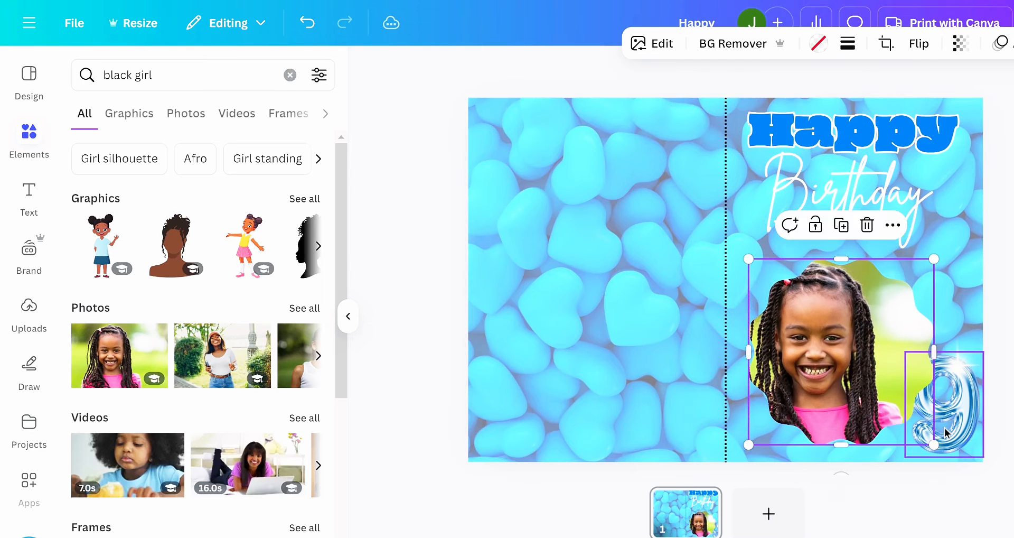
drag(952, 364, 934, 250)
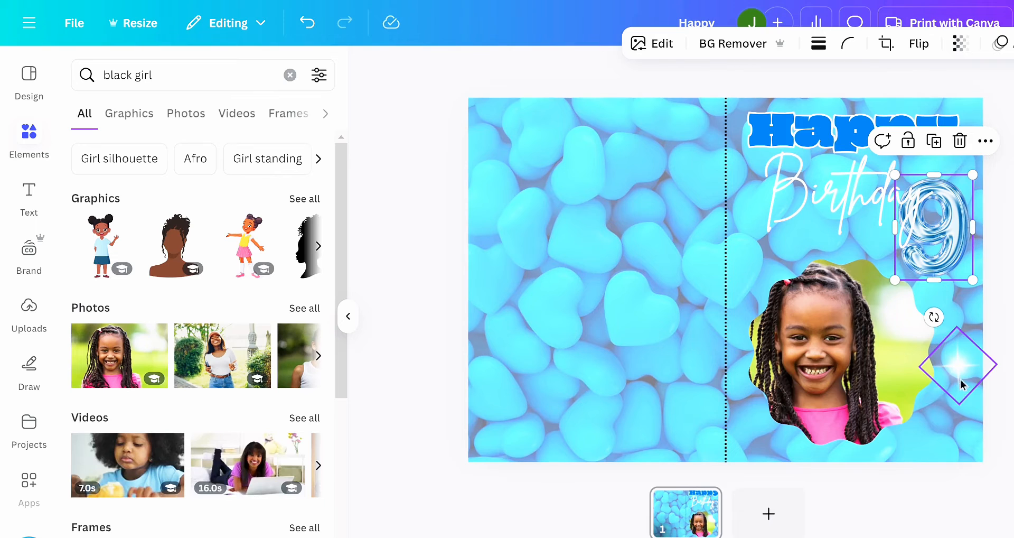
click(954, 331)
drag(954, 331, 954, 198)
drag(889, 366, 892, 359)
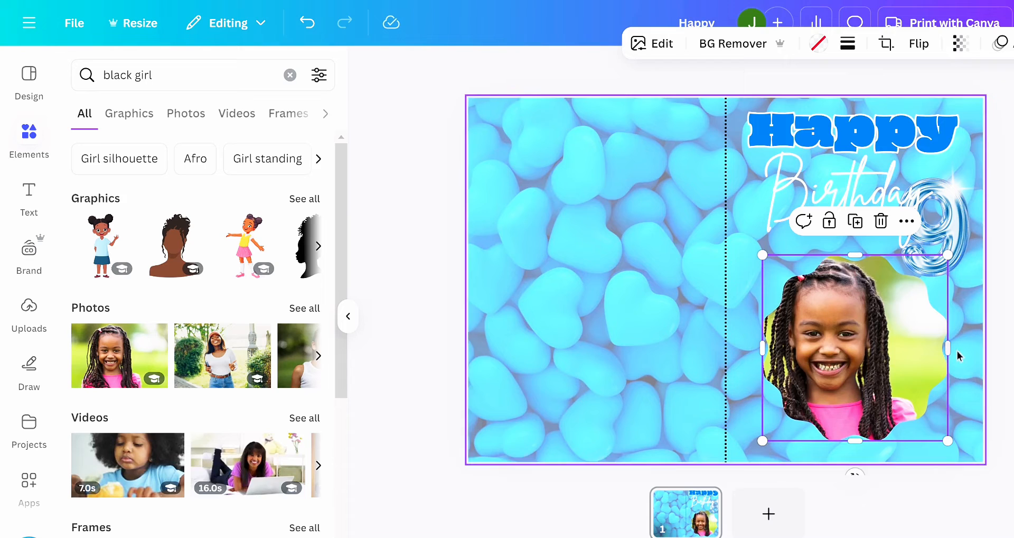
click(991, 334)
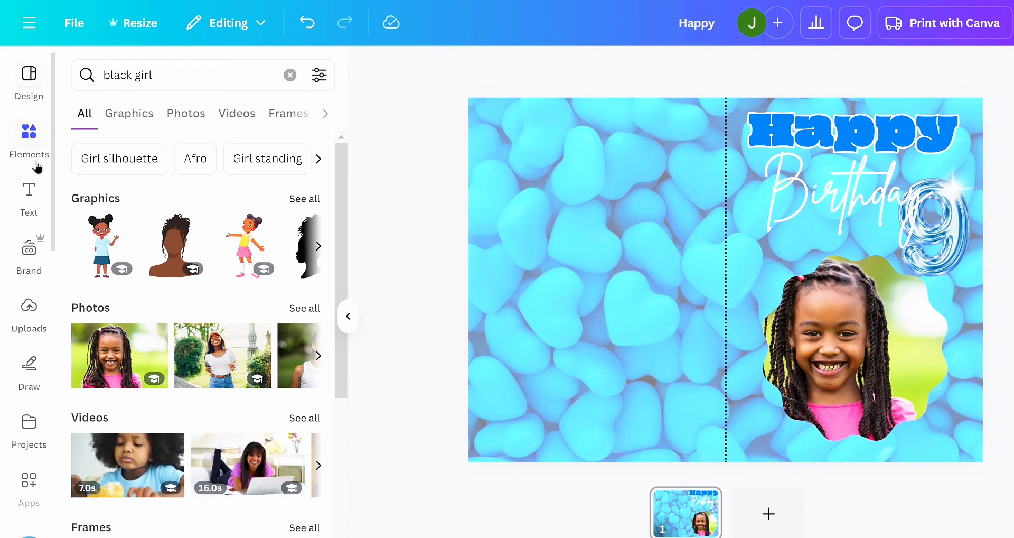
- Replace the framed photo with the uploaded photo of the girl making a heart with her hands, and remove its background
click(30, 135)
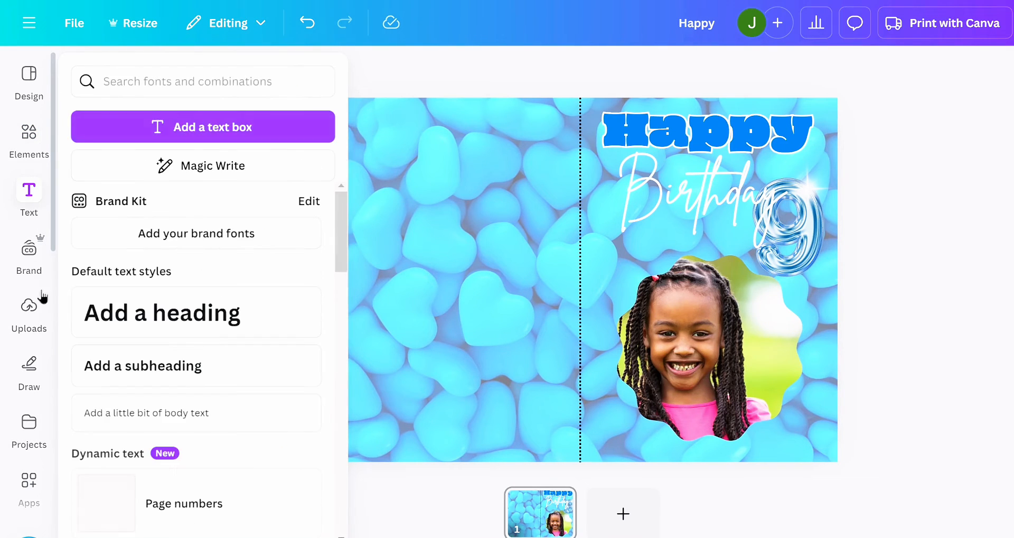
click(37, 323)
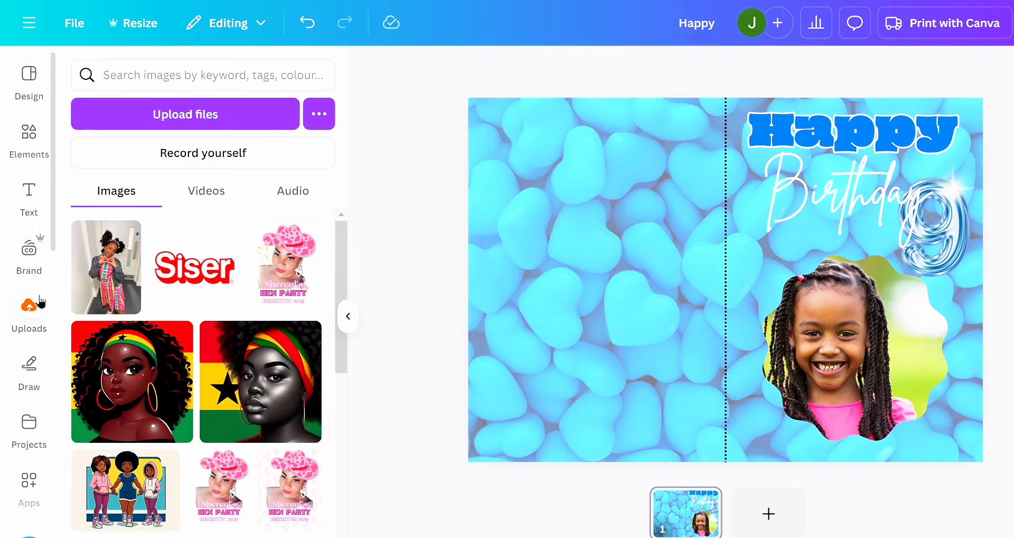
click(105, 283)
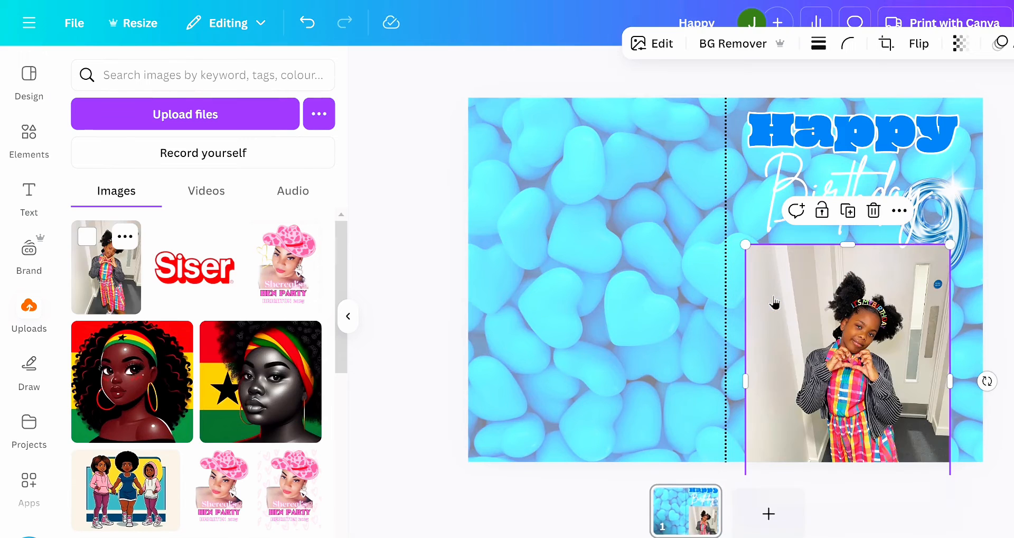
mouse_move(795, 309)
mouse_down()
mouse_move(552, 333)
mouse_move(605, 294)
mouse_move(827, 342)
mouse_up()
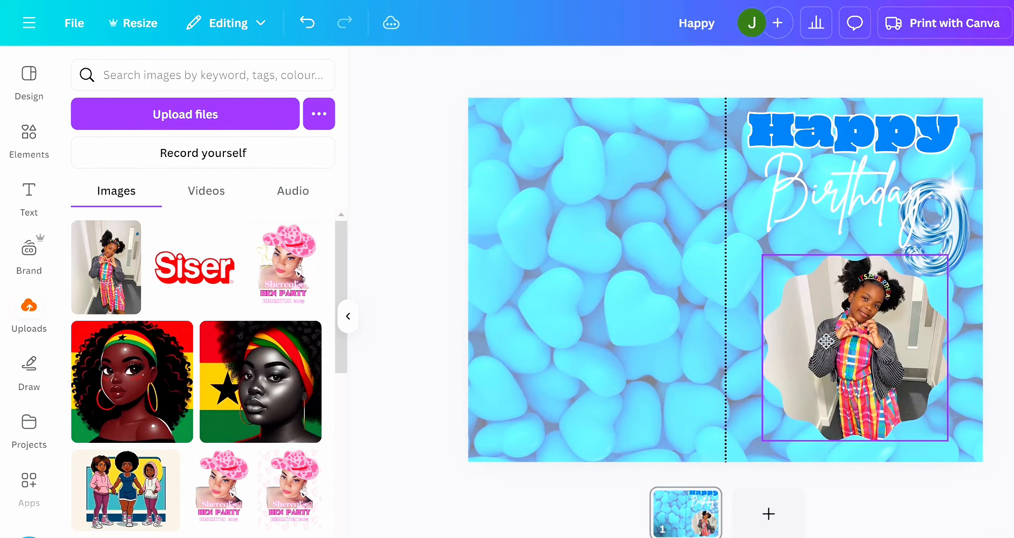
click(862, 335)
click(726, 43)
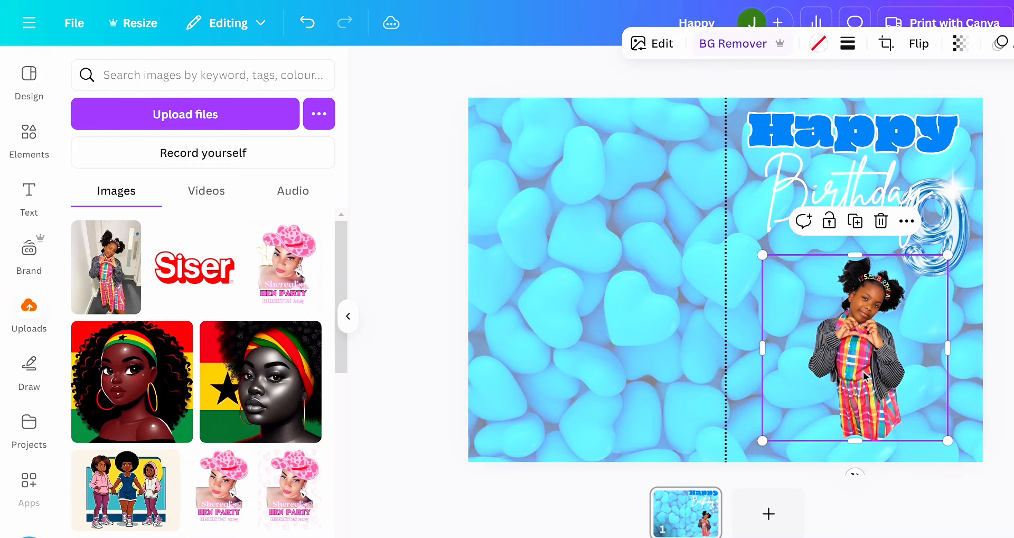
- Enlarge the cut-out girl and position her beside the fold line, just below "Birthday"
drag(867, 364, 835, 349)
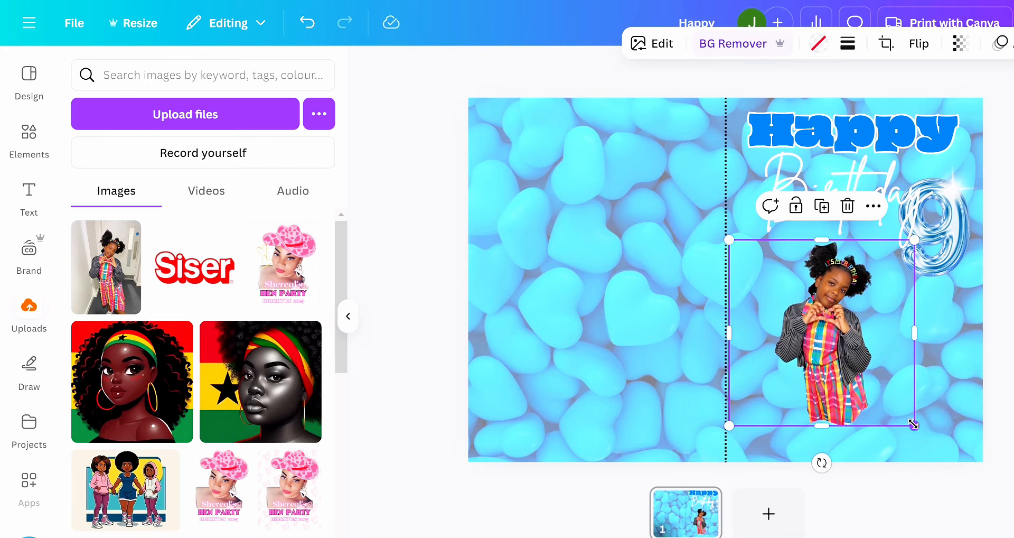
drag(913, 423, 954, 462)
drag(891, 404, 852, 380)
- Move the 9 balloon down beside the girl, enlarge it to about her body height, and place the sparkle on its upper edge
click(958, 242)
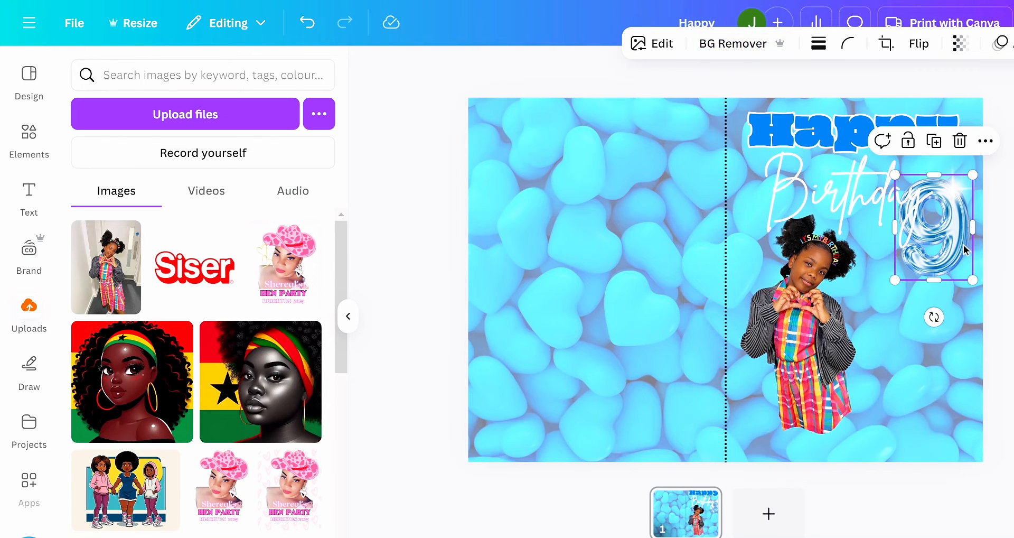
drag(958, 242, 949, 335)
click(953, 199)
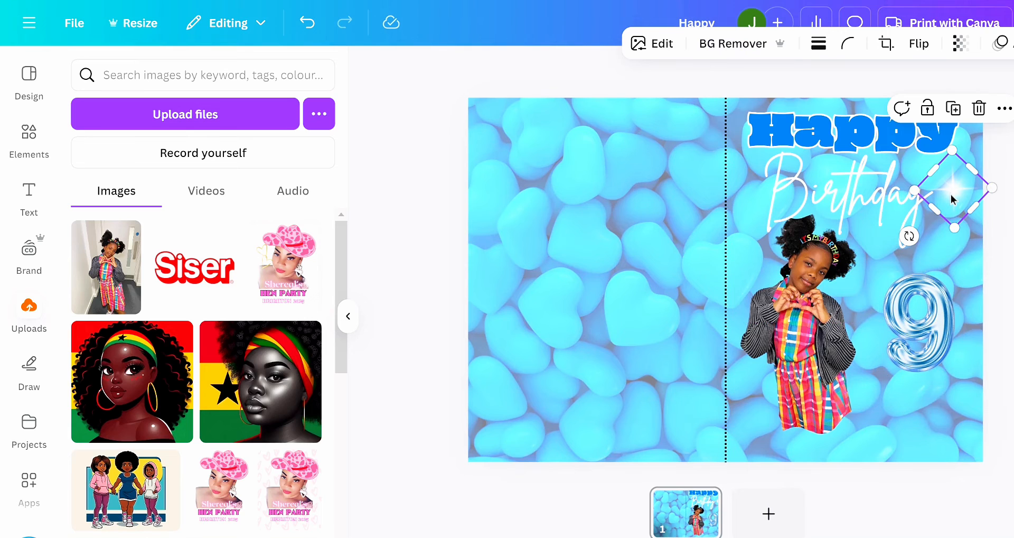
drag(954, 199, 937, 227)
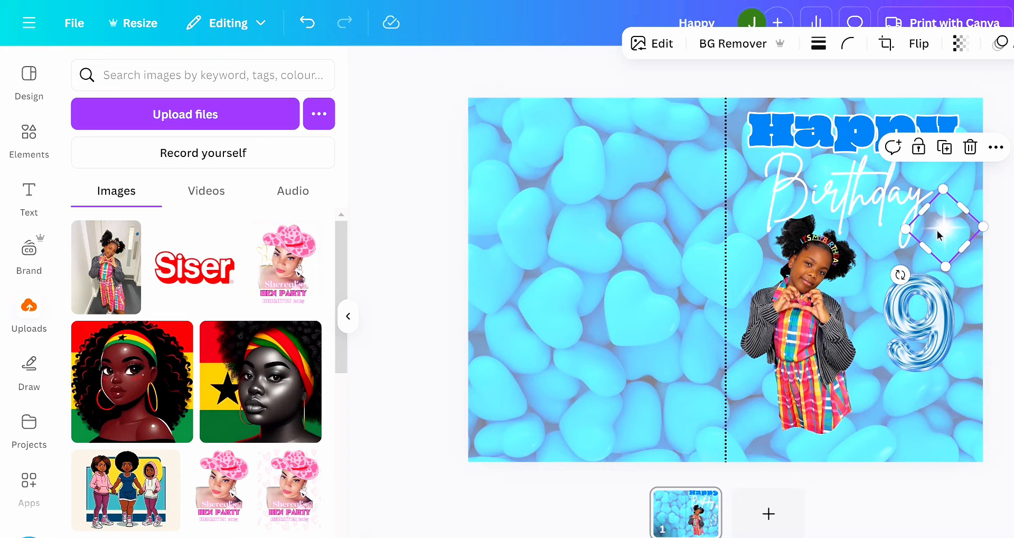
click(922, 325)
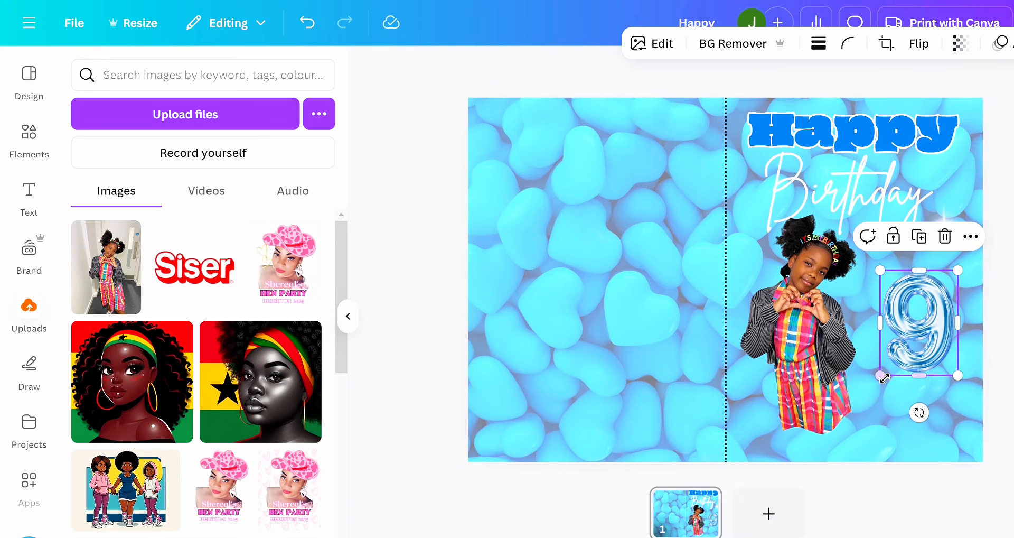
drag(883, 378, 836, 429)
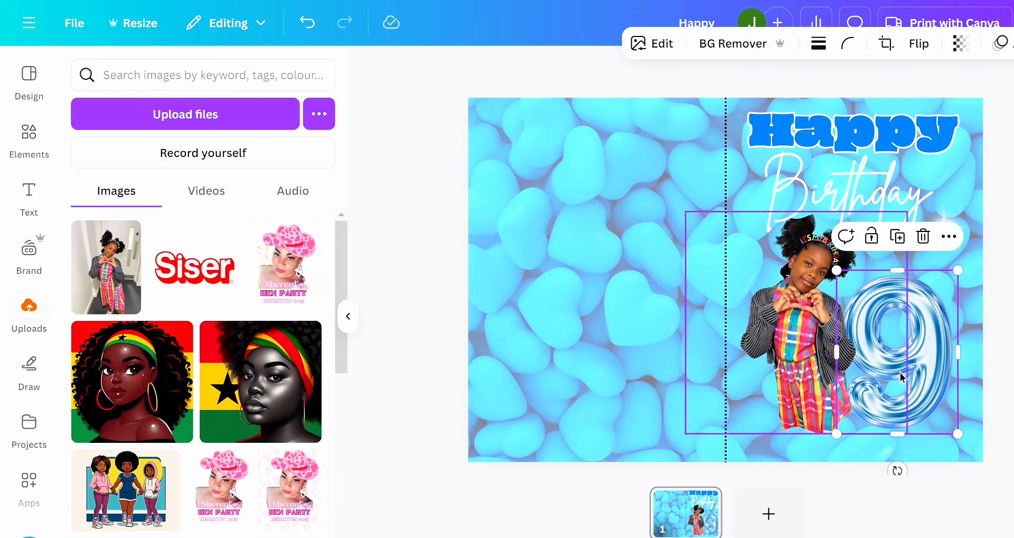
click(1008, 290)
drag(945, 229, 921, 282)
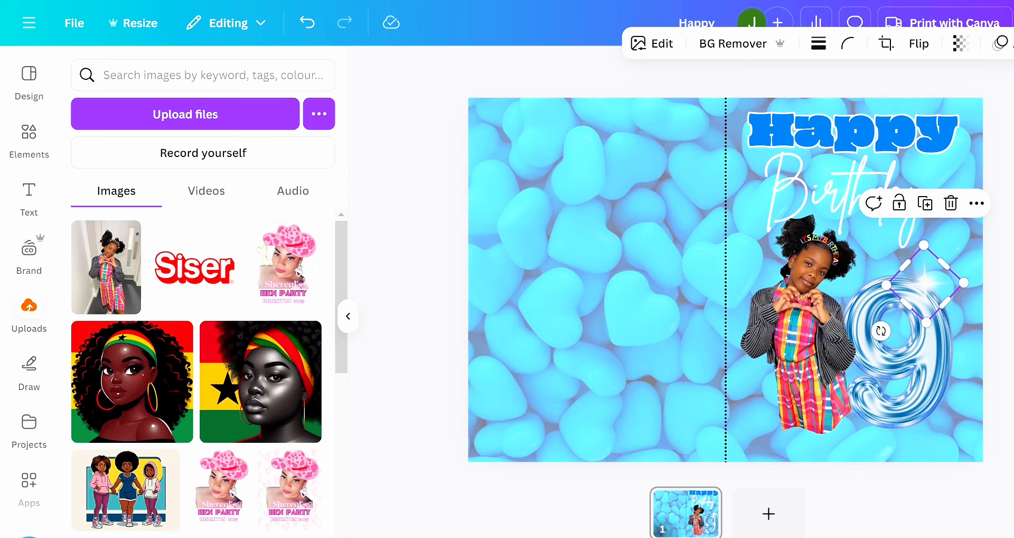
- Delete the frame holding the cut-out girl together with its photo
click(797, 306)
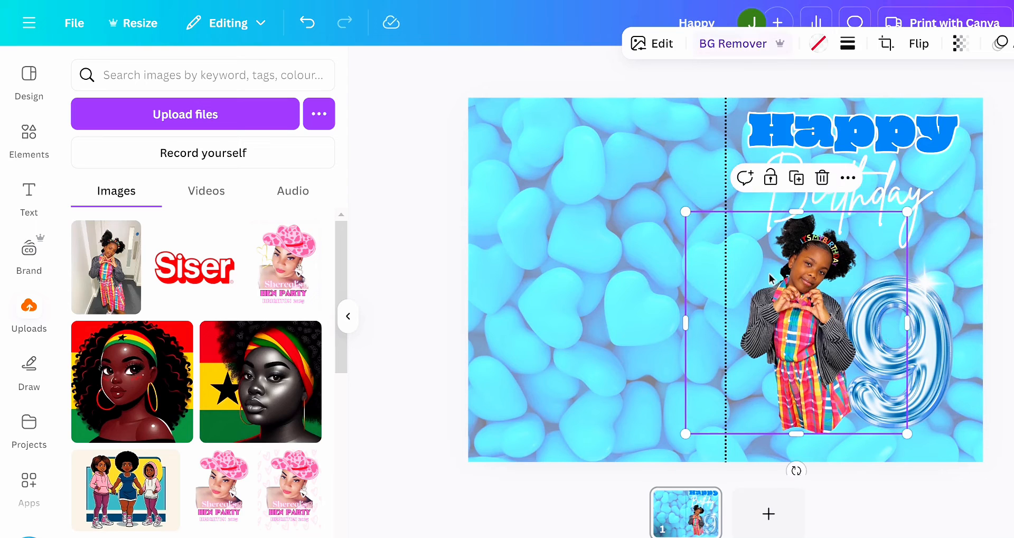
click(823, 182)
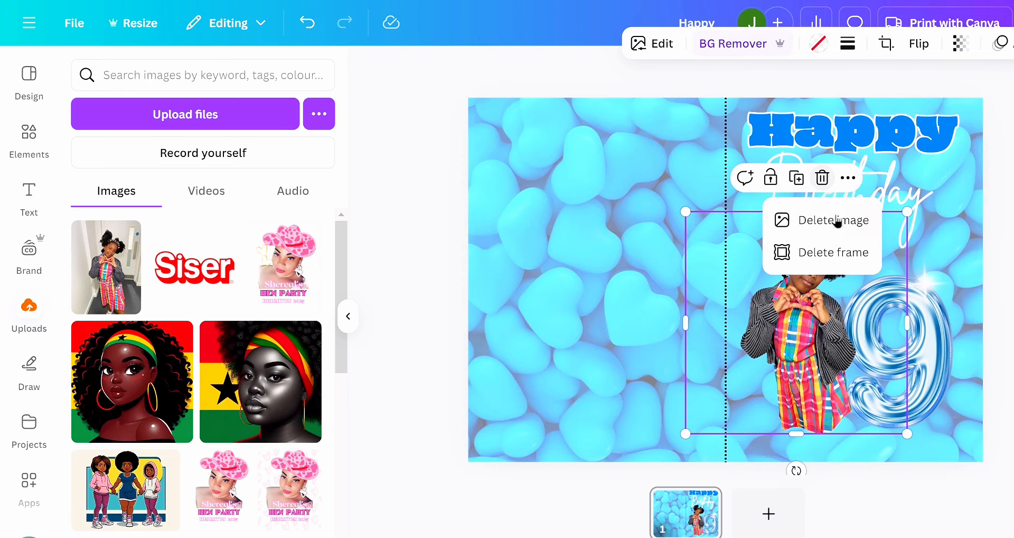
click(833, 254)
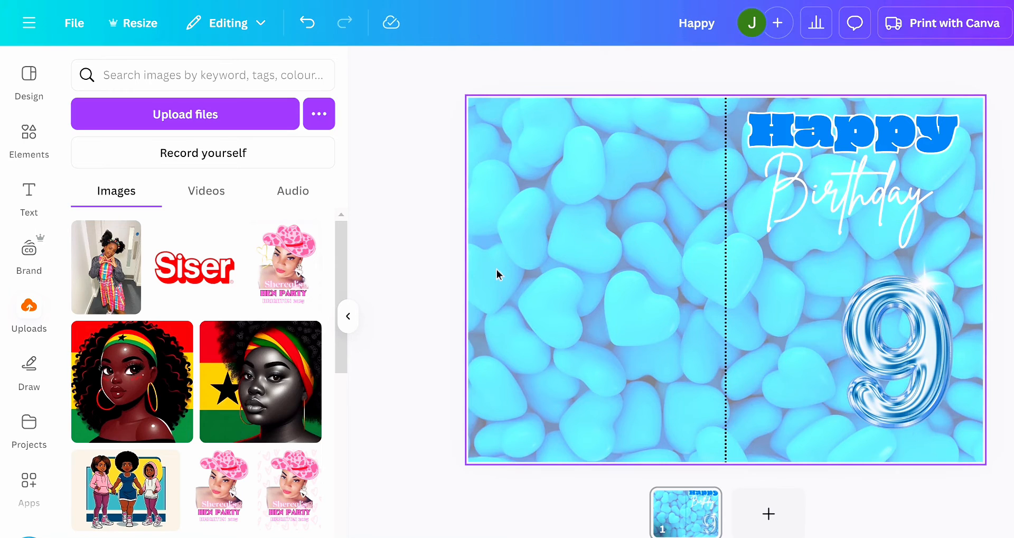
- Add the uploaded photo of the girl unframed, remove its background, and position her below "Birthday", slightly overlapping the 9 balloon
drag(99, 266, 657, 316)
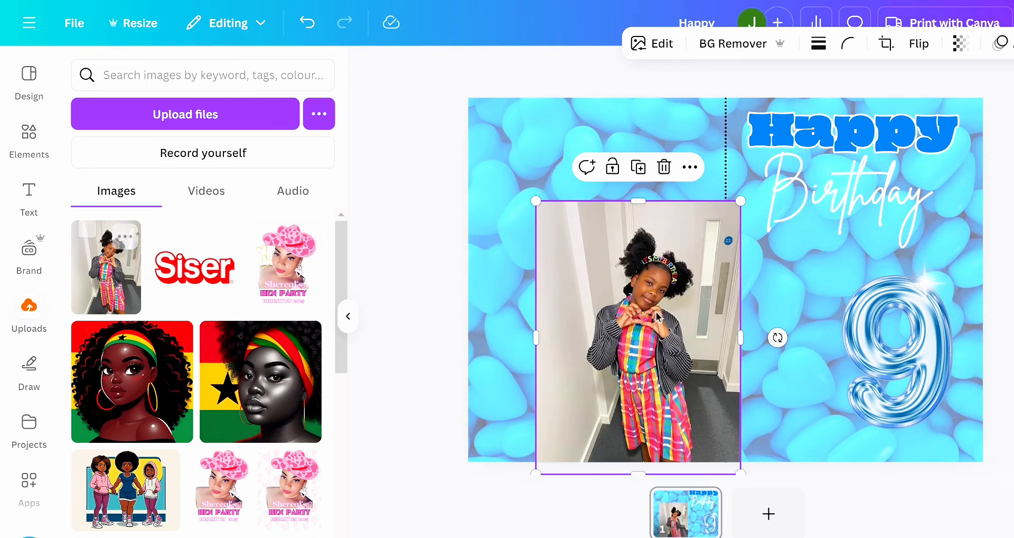
click(730, 44)
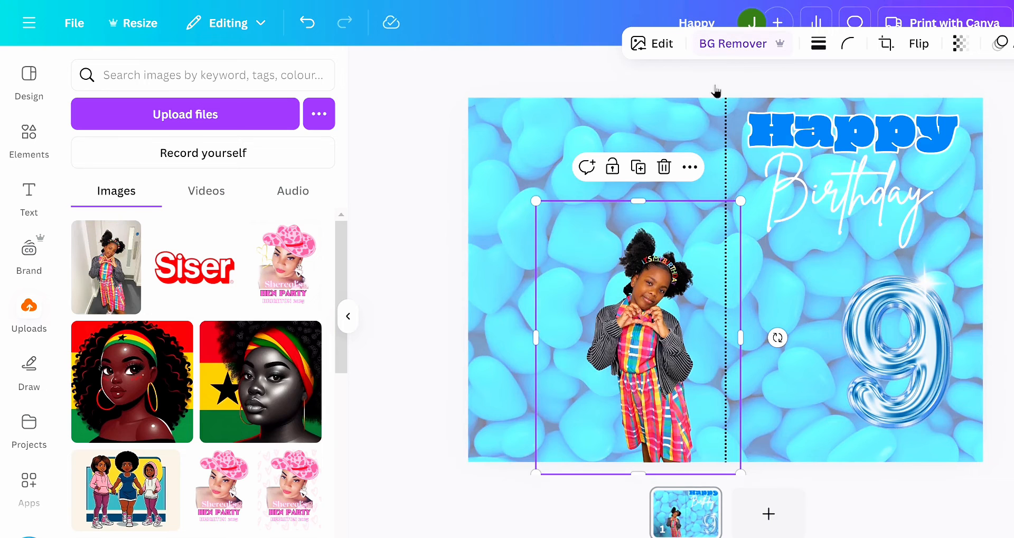
drag(658, 382, 830, 354)
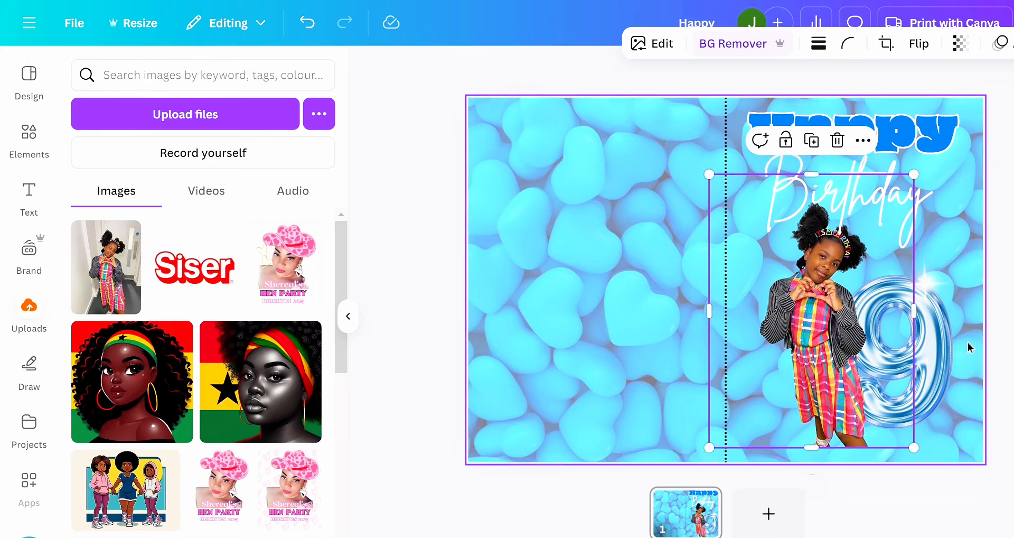
- Nudge the 9 balloon slightly up and toward the card's outer edge
drag(941, 330, 941, 322)
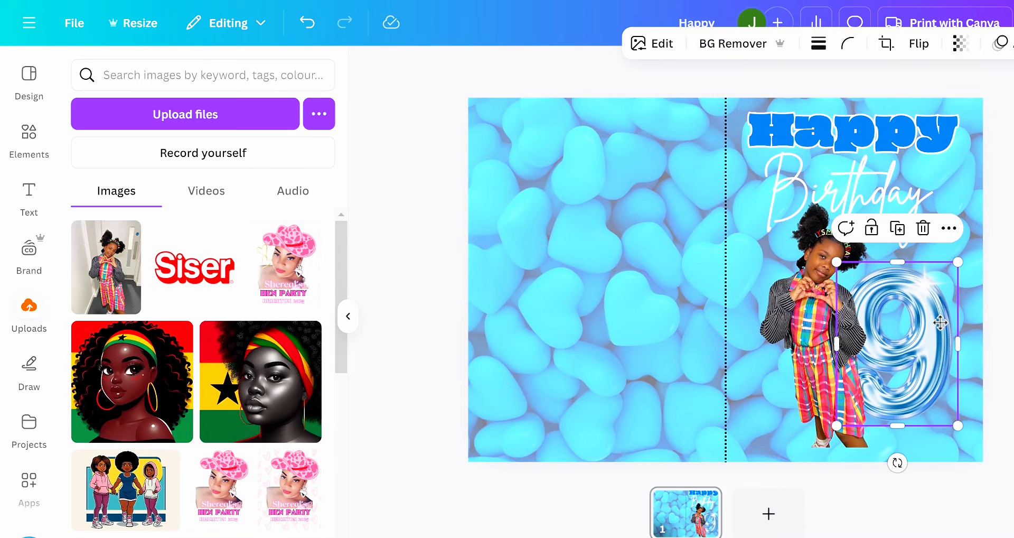
drag(928, 286, 931, 273)
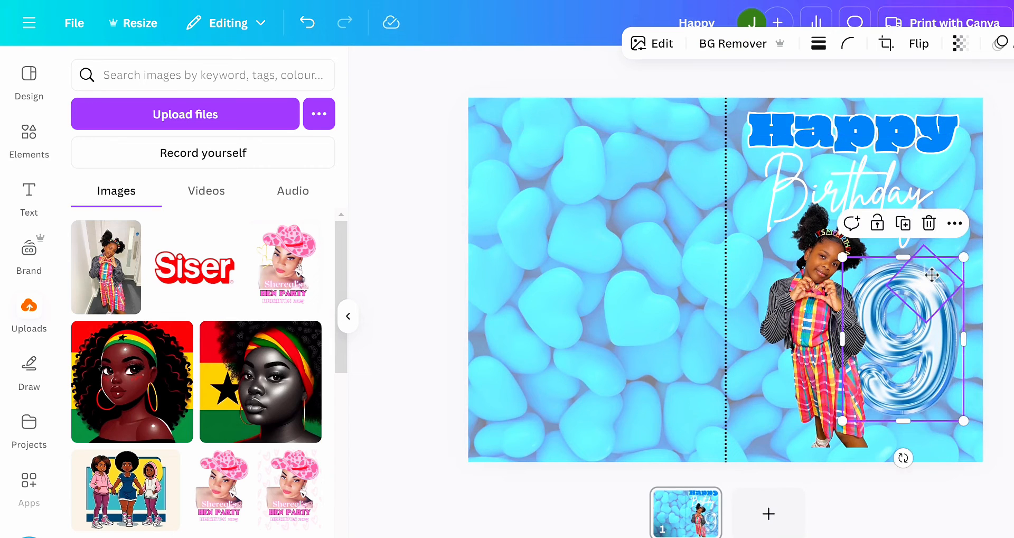
click(996, 290)
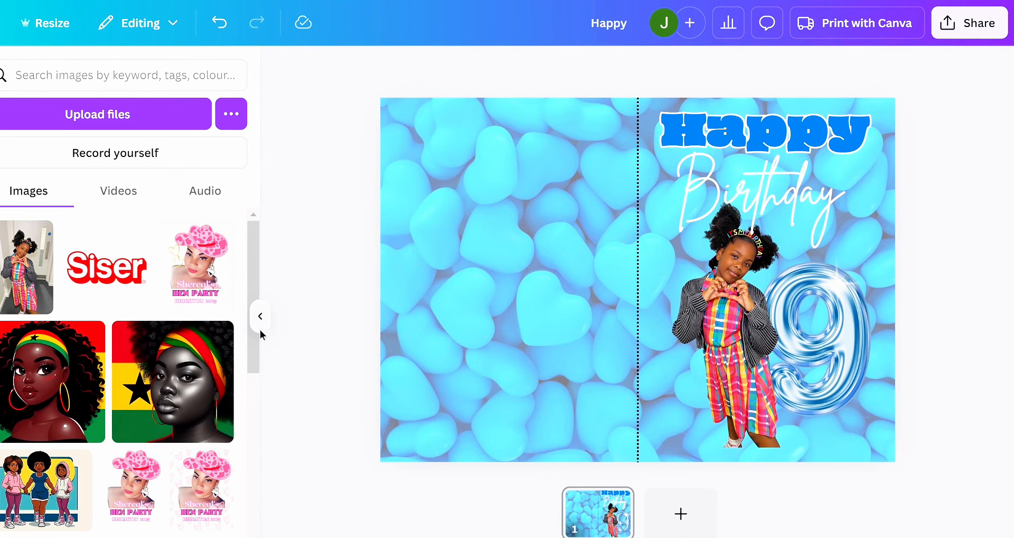
click(260, 328)
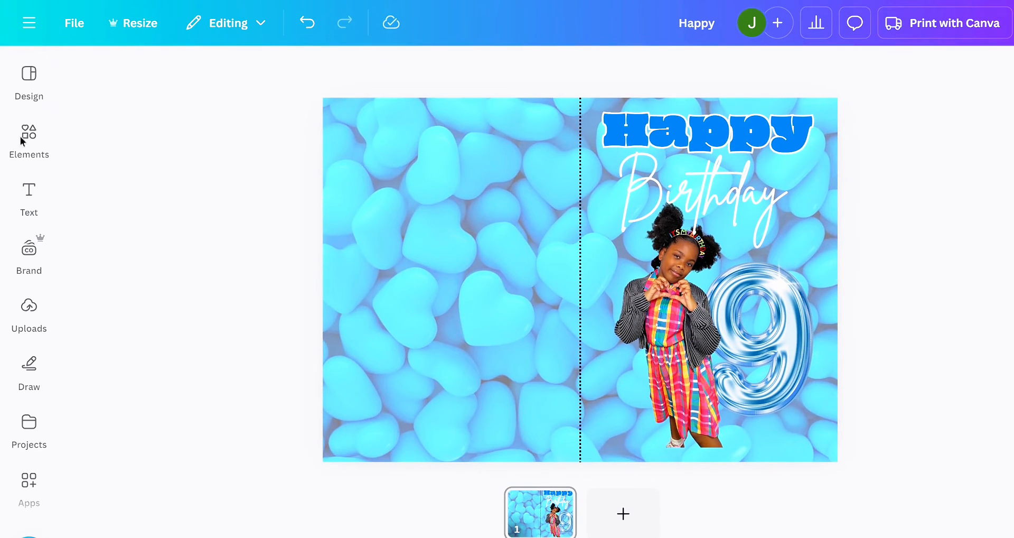
- Search the elements for "cloud"
click(30, 79)
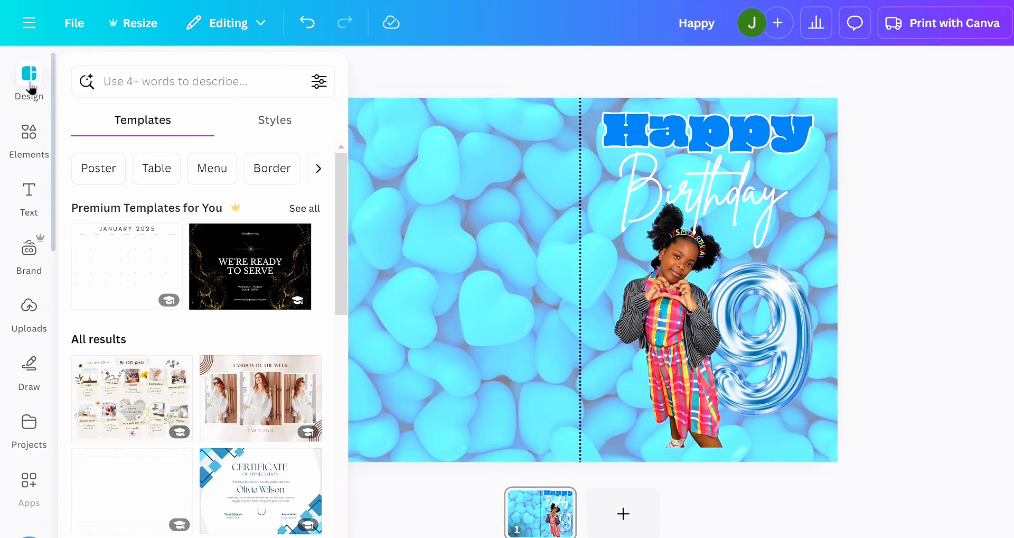
click(28, 149)
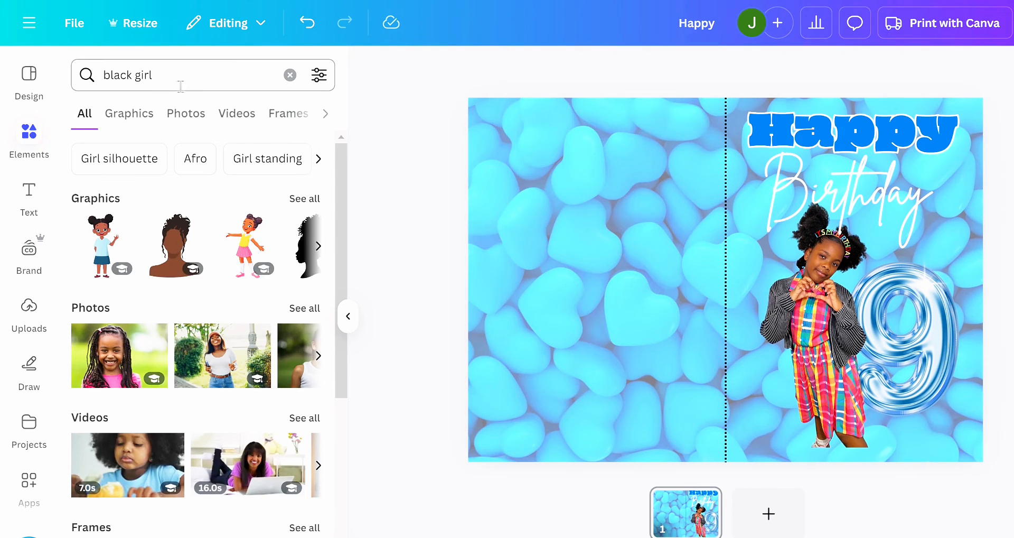
click(178, 76)
drag(178, 77, 70, 77)
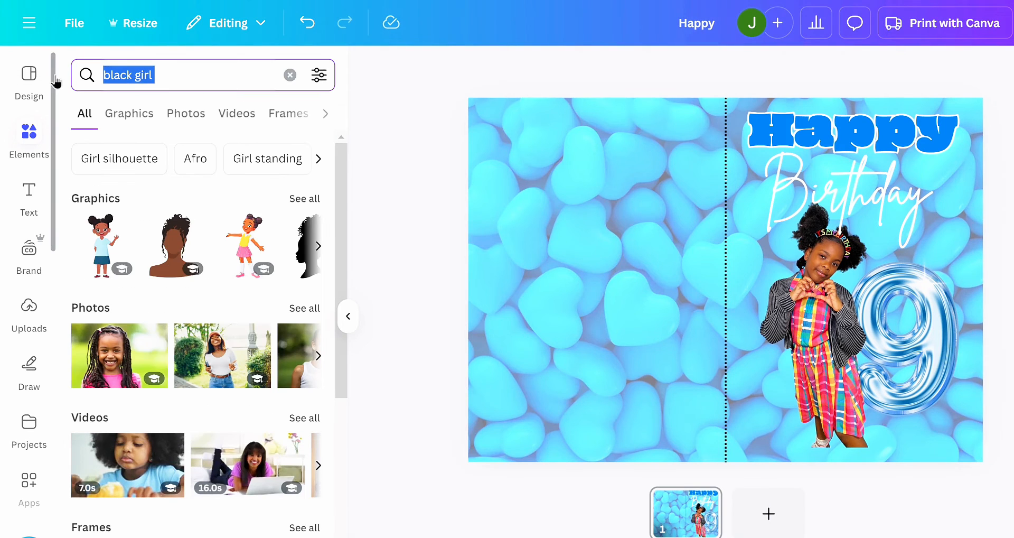
text(cloud)
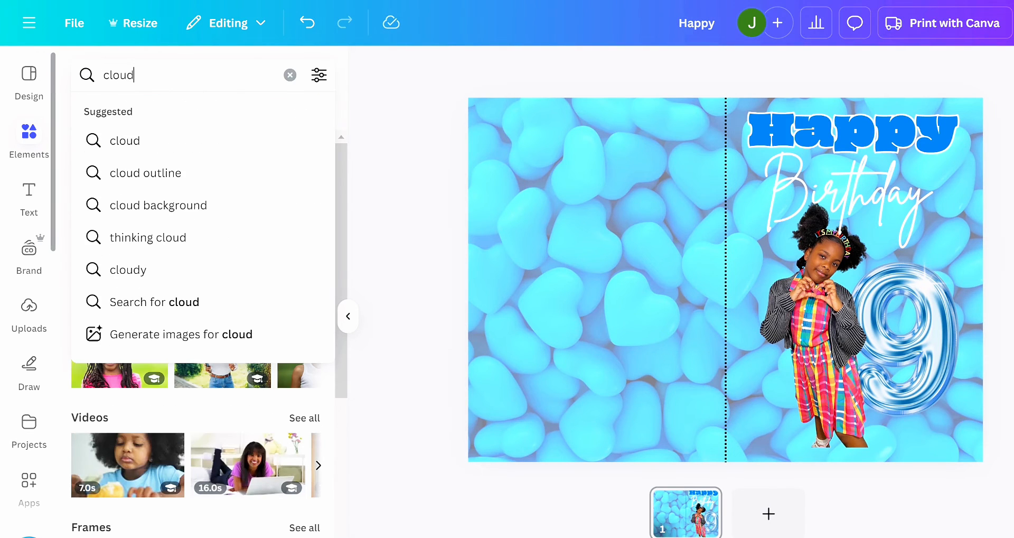
key(Return)
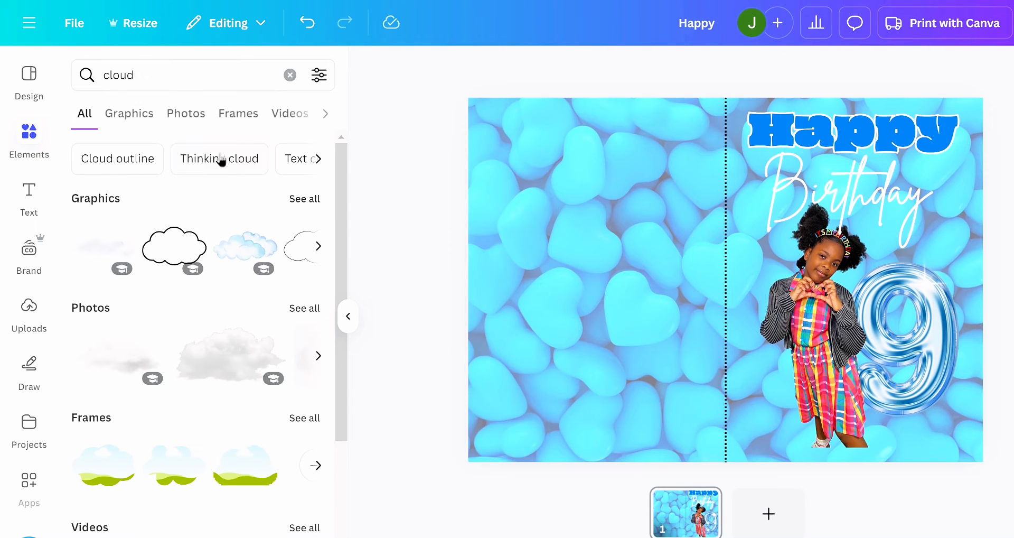
- Browse all the cloud graphics and add the soft, fluffy white cloud to the card
click(301, 203)
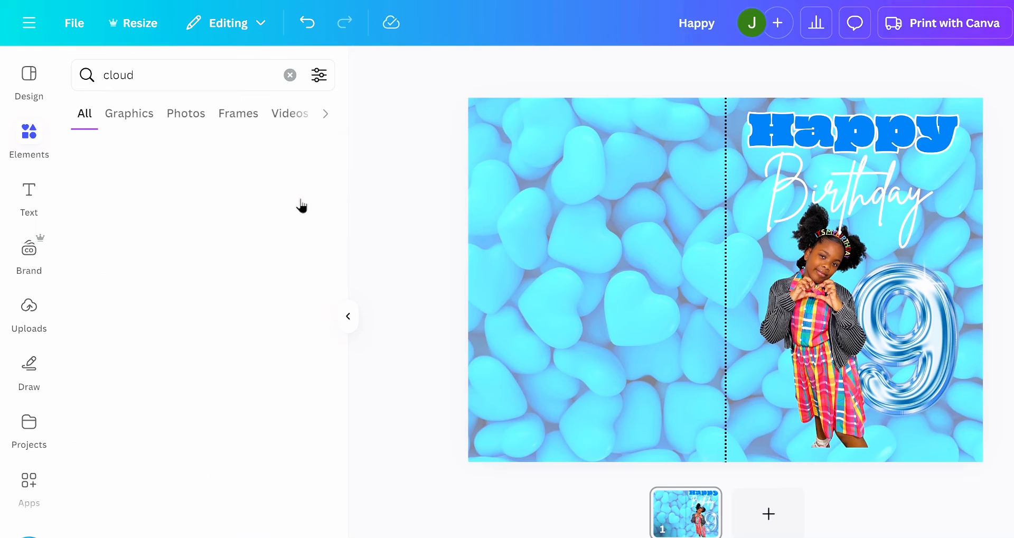
scroll(210, 348, down, 7)
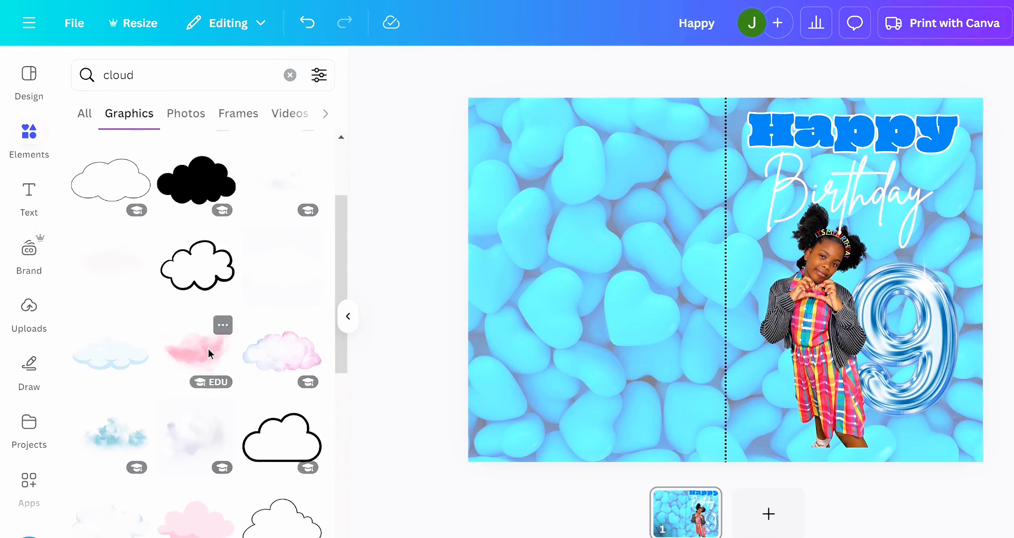
scroll(211, 353, up, 5)
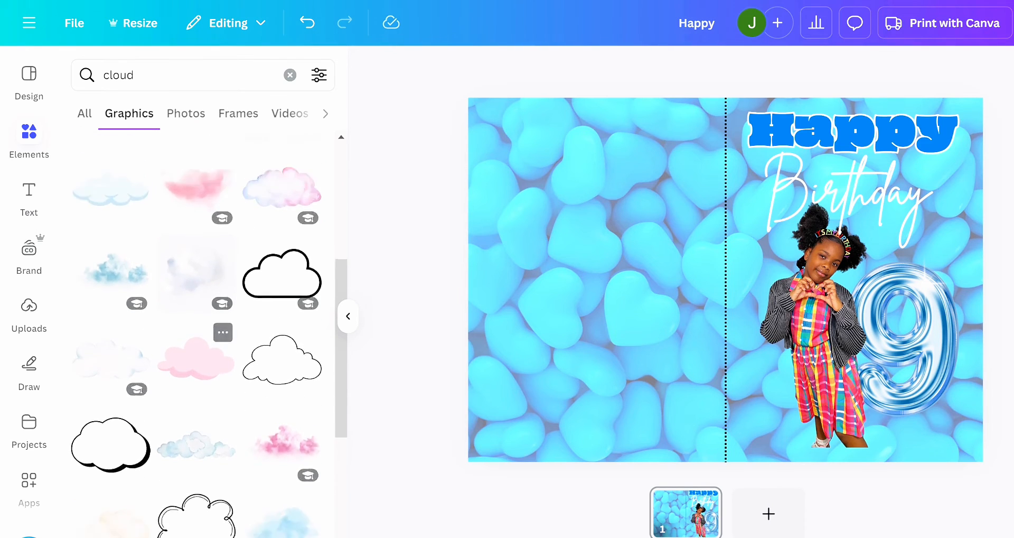
scroll(196, 317, up, 3)
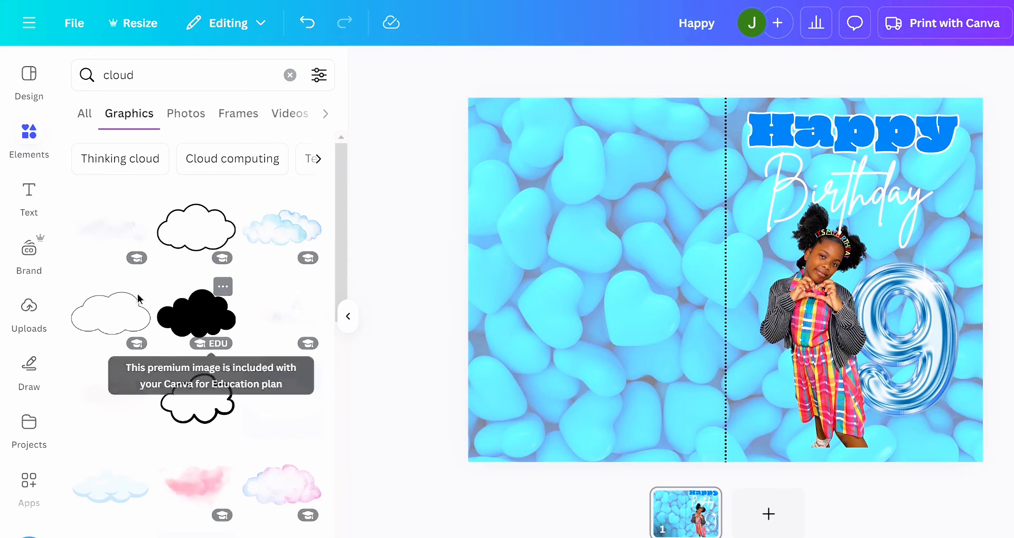
click(124, 226)
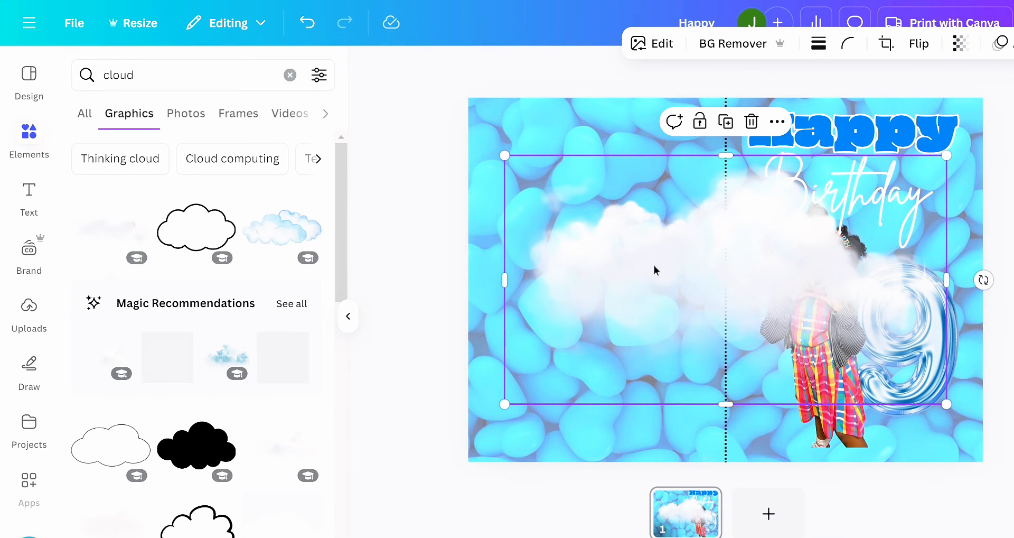
- Shrink the cloud and place it along the lower edge of the front half, over the girl's feet and the balloon's base
drag(654, 269, 771, 434)
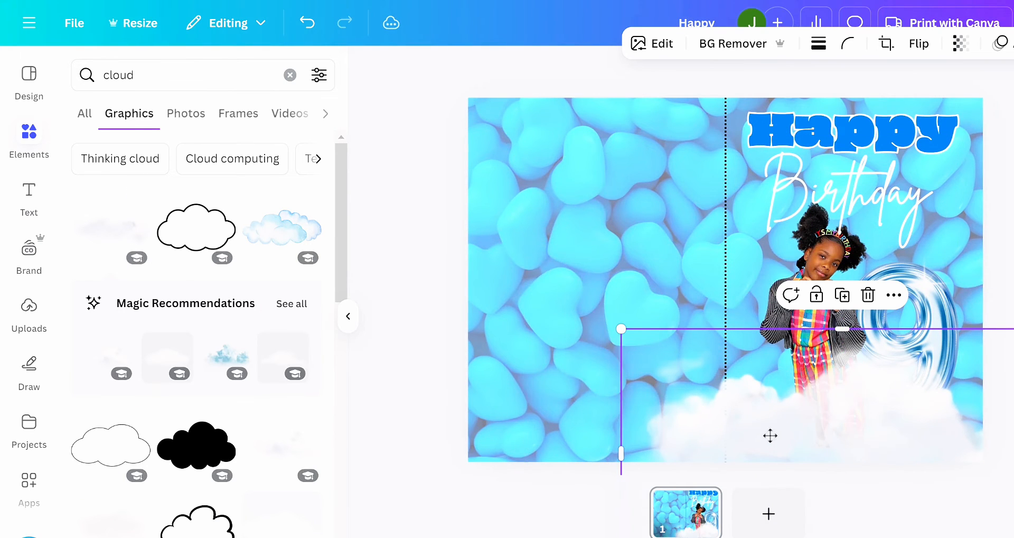
drag(621, 329, 739, 374)
drag(880, 457, 855, 433)
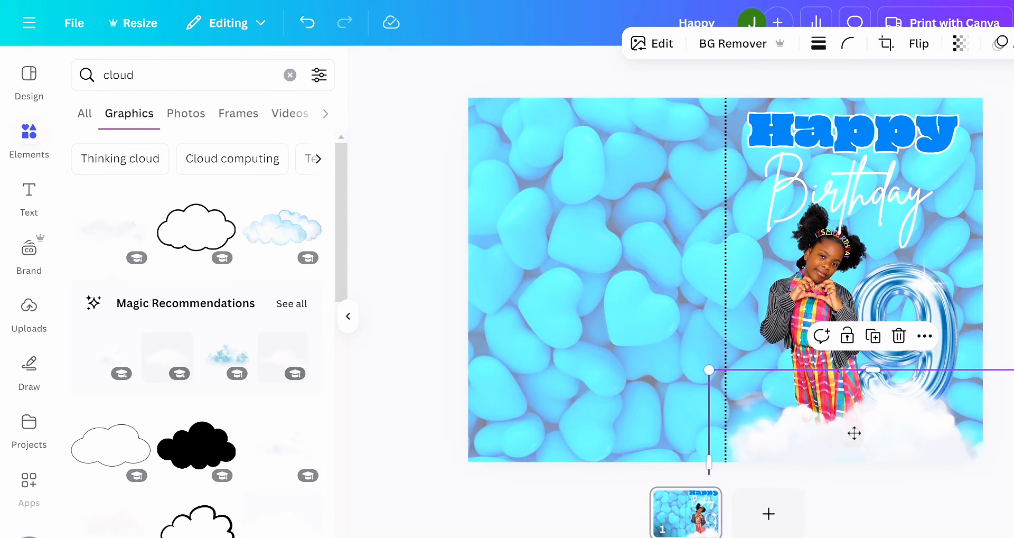
- Make the cloud partly transparent so the girl's feet show through it
click(959, 43)
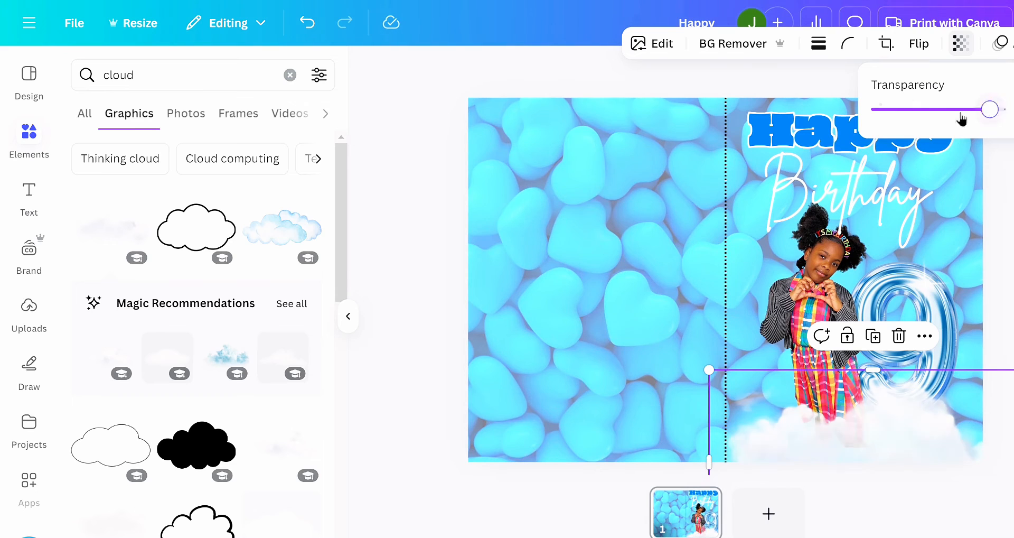
drag(997, 110, 960, 124)
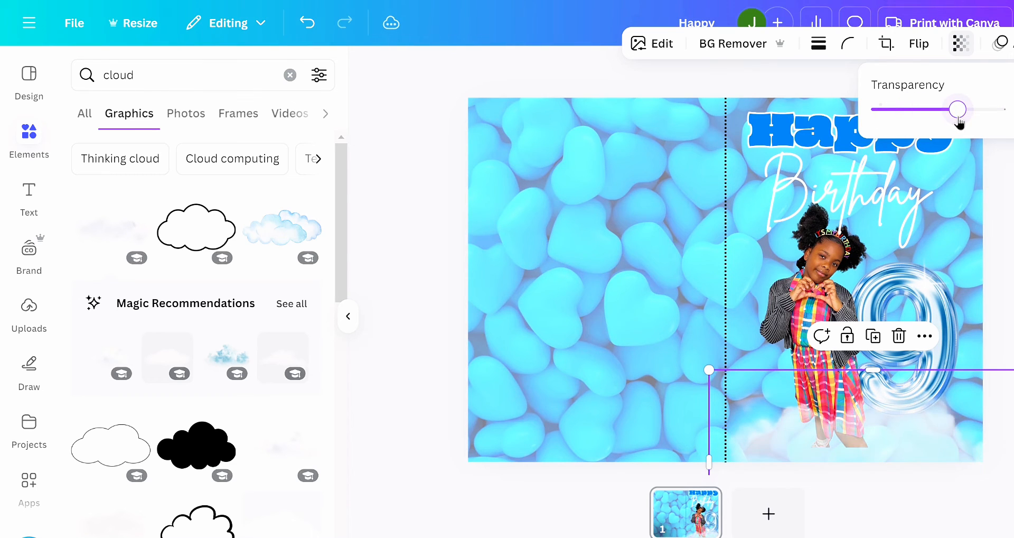
click(408, 370)
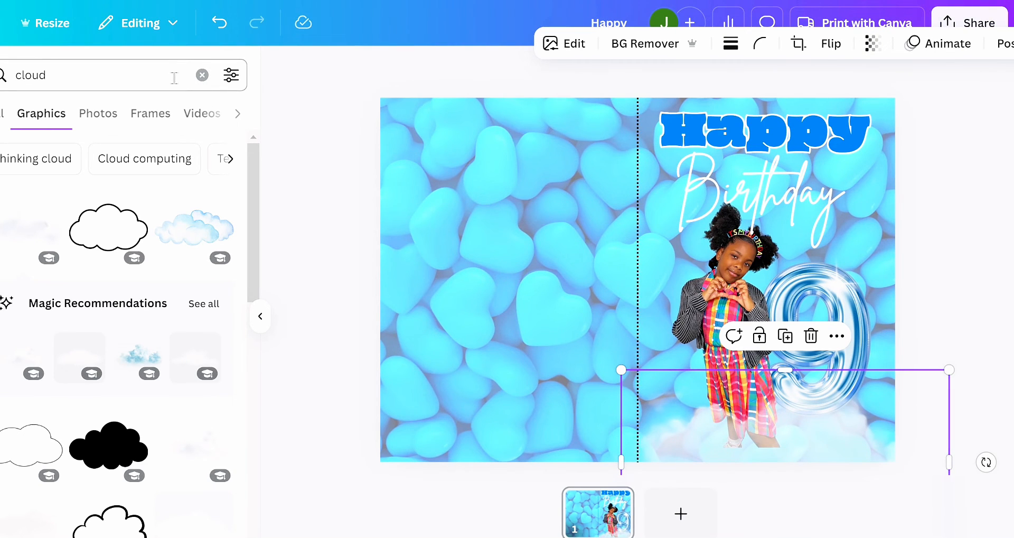
- Search the graphics for "blue lightning bolt"
drag(126, 76, 2, 75)
text(li)
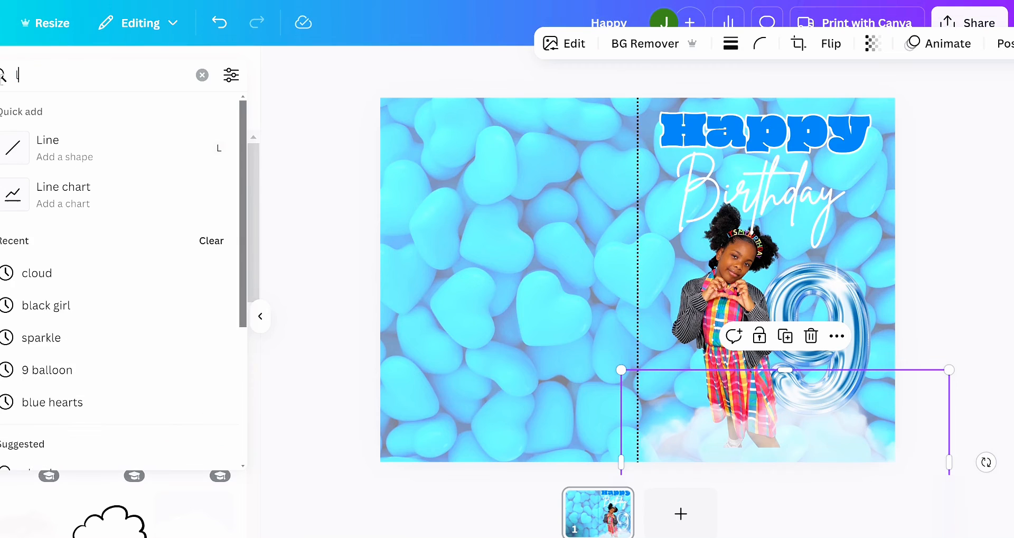
key(BackSpace)
key(BackSpace)
text(blue)
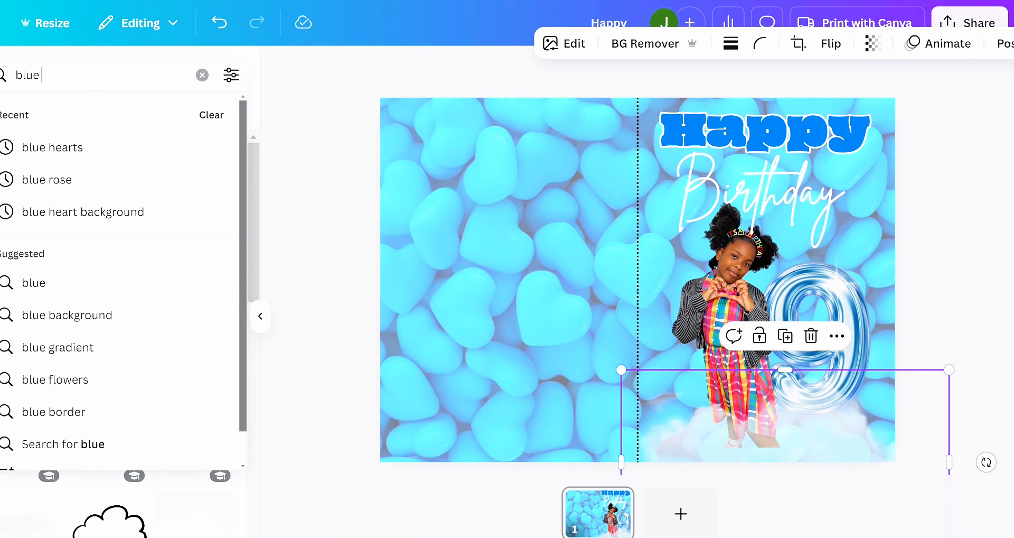
text( ligh)
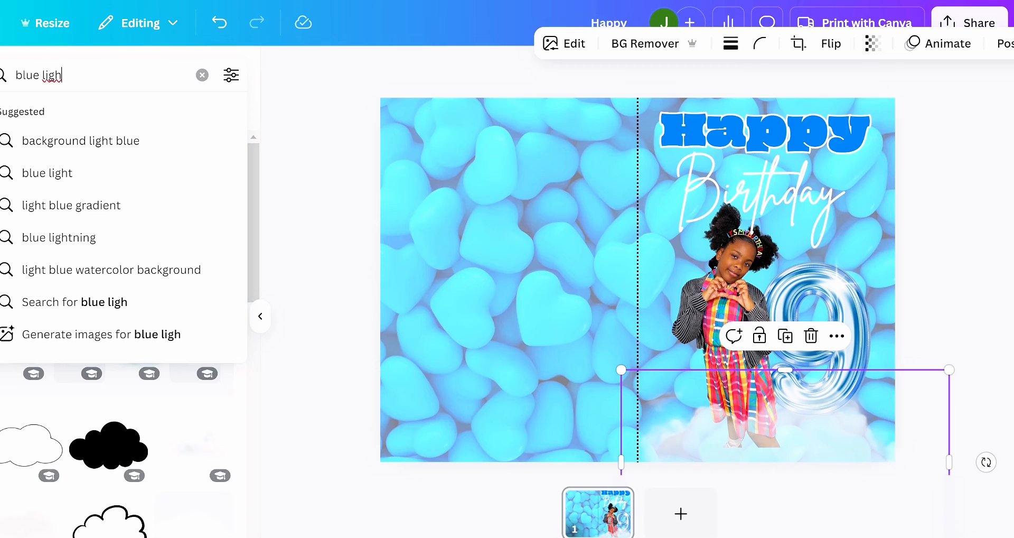
text(tn)
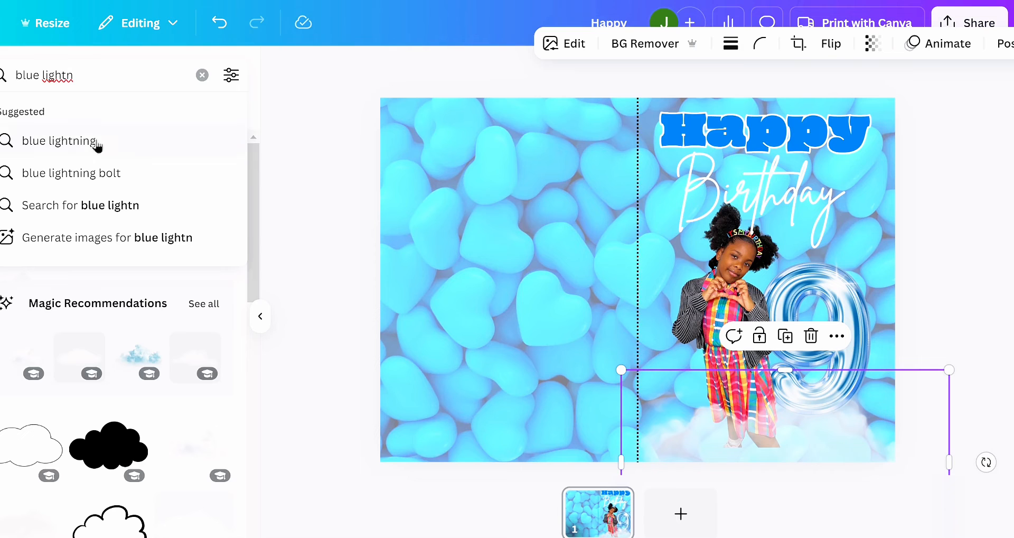
click(83, 174)
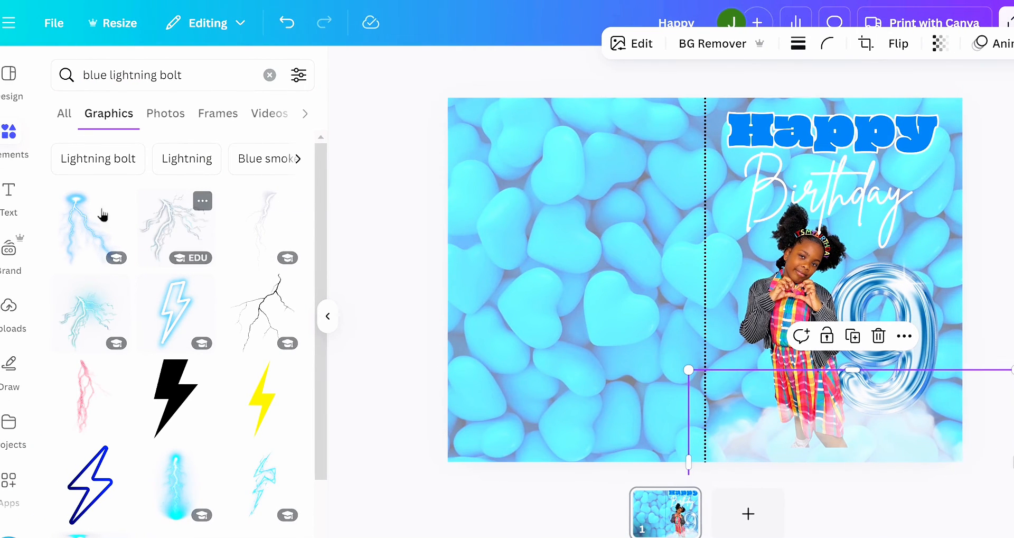
- Add the glowing blue forked lightning graphic and move it onto the upper part of the card's front half
click(82, 222)
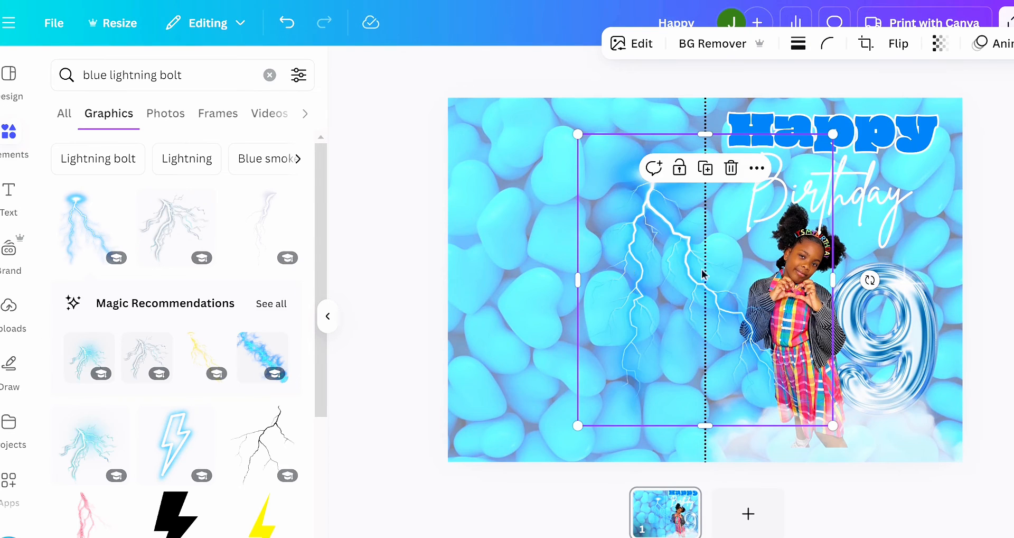
drag(634, 269, 732, 218)
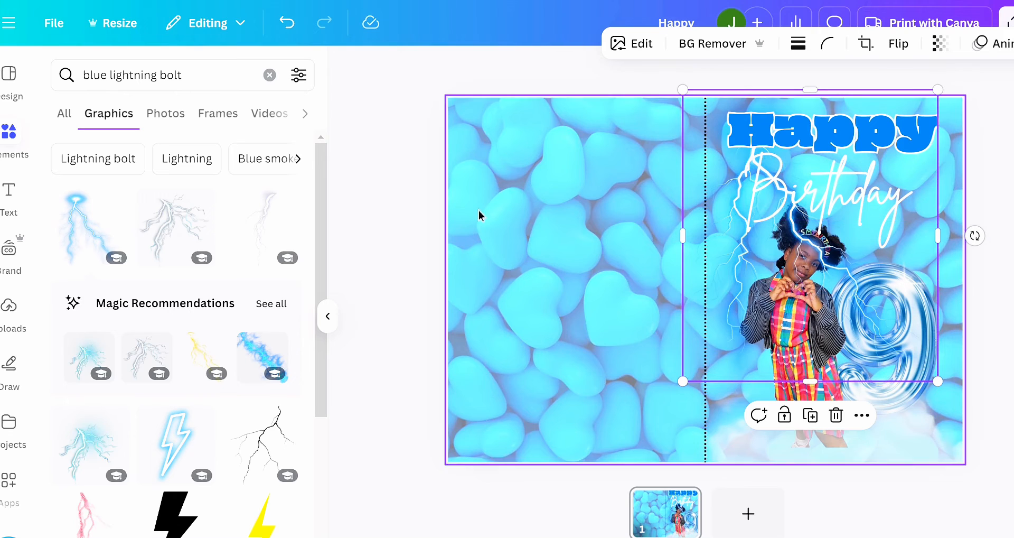
click(360, 248)
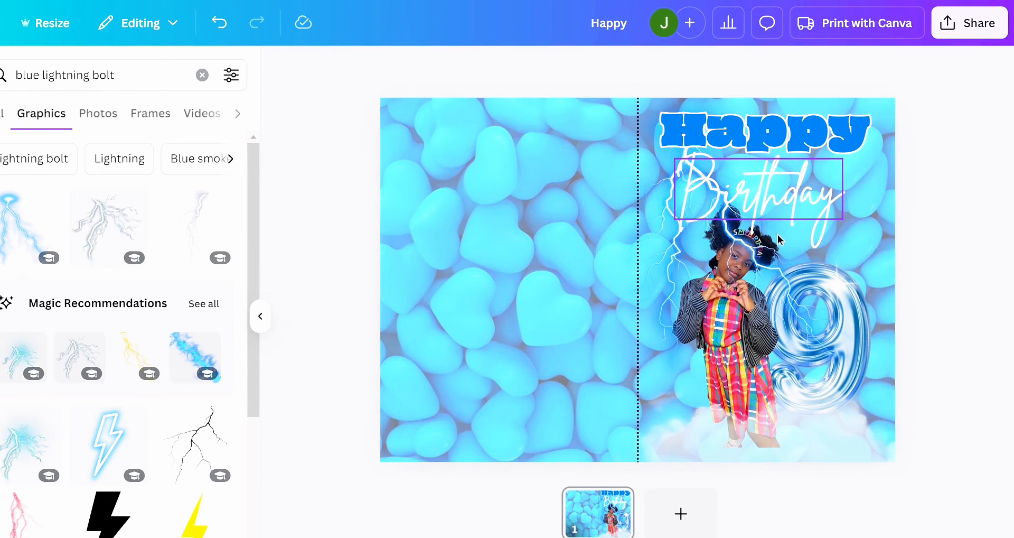
- Reorder the layers so the lightning sits behind the girl, the sparkle and the 9 balloon, just above the dotted fold line
click(663, 252)
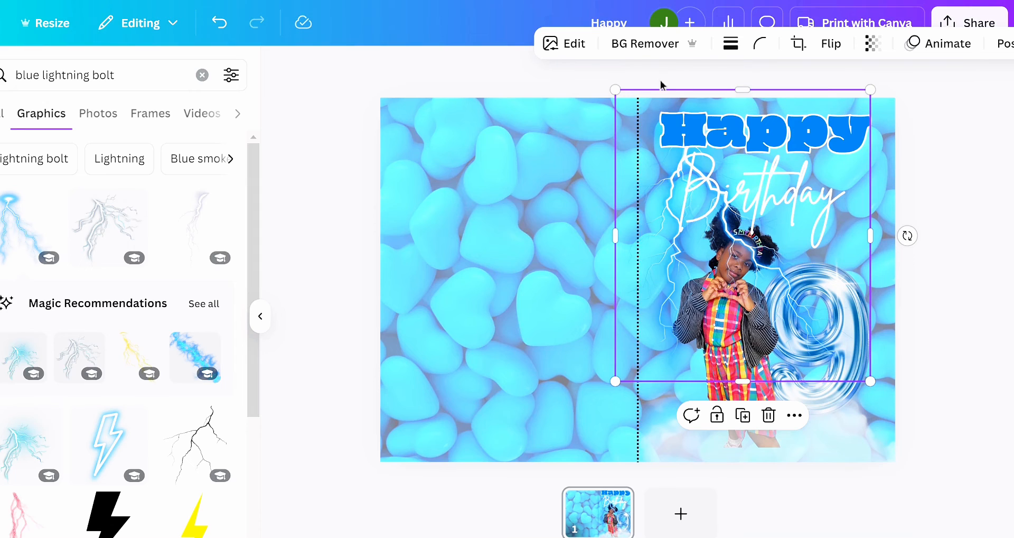
click(1007, 47)
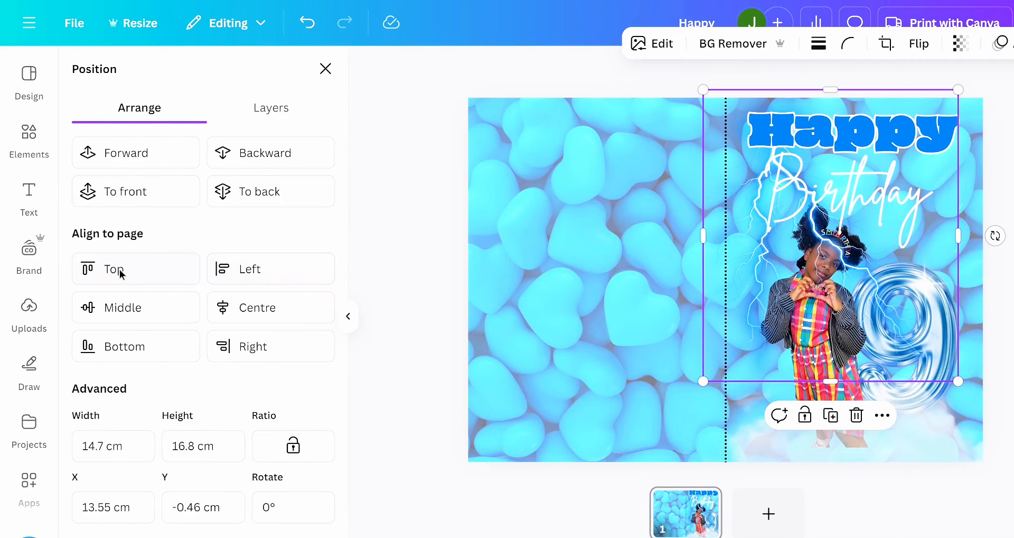
click(262, 109)
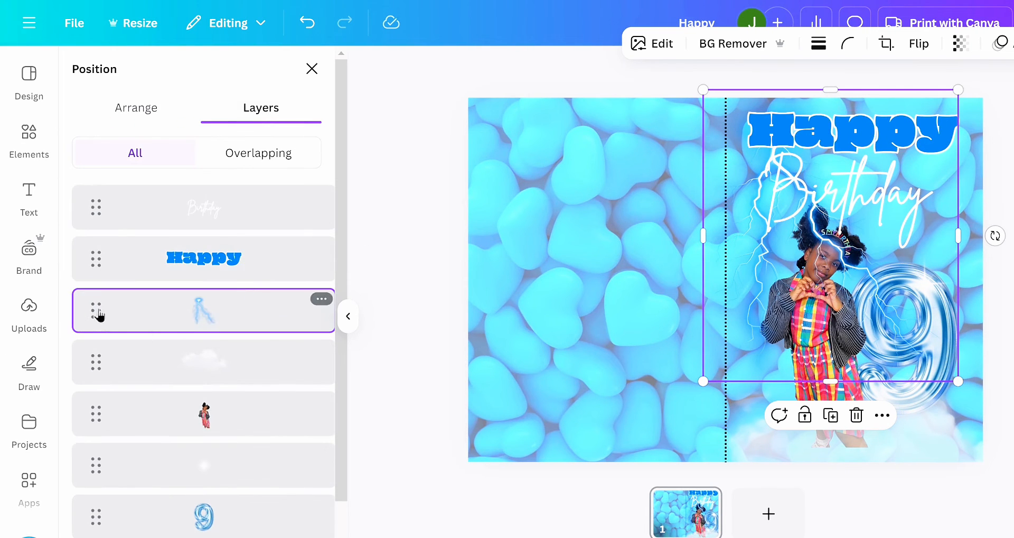
drag(98, 333, 80, 467)
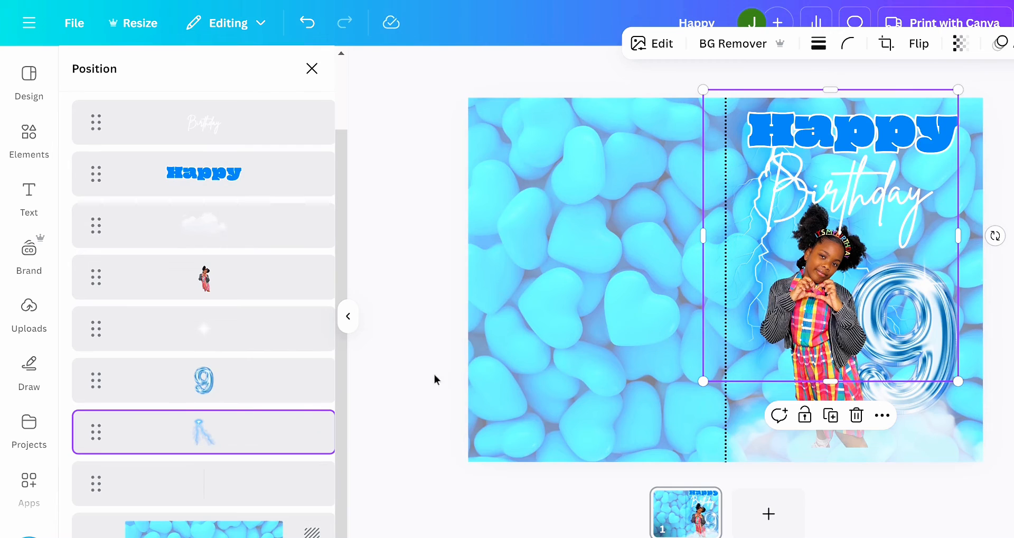
key(Escape)
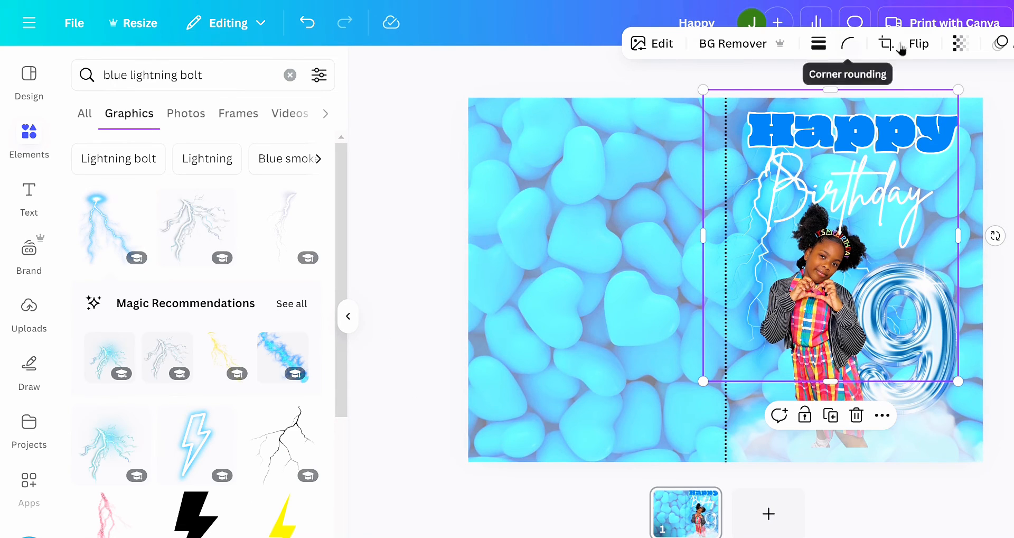
- Fade the lightning to a transparency of 73 and shift it slightly towards the dotted fold line
click(961, 44)
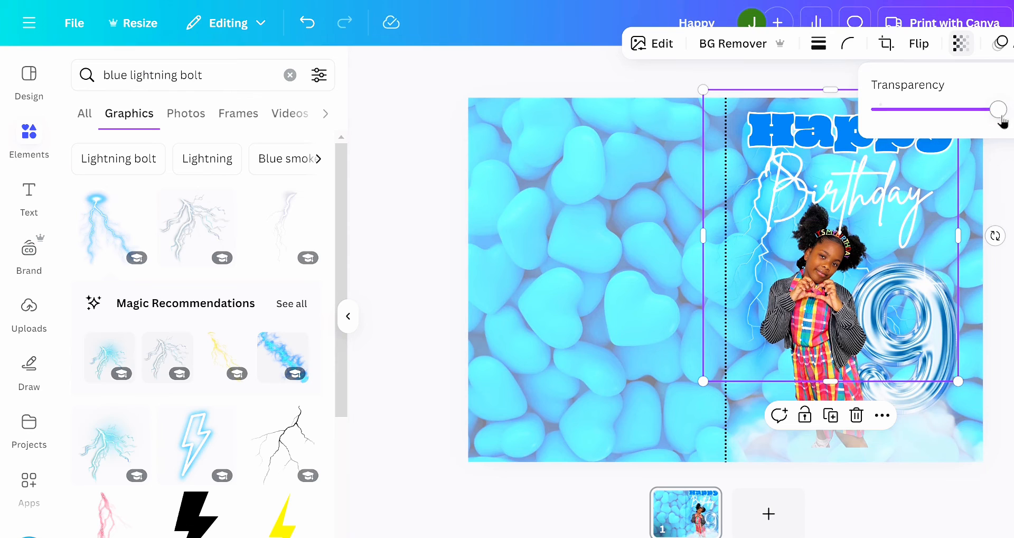
drag(998, 111, 927, 118)
click(402, 269)
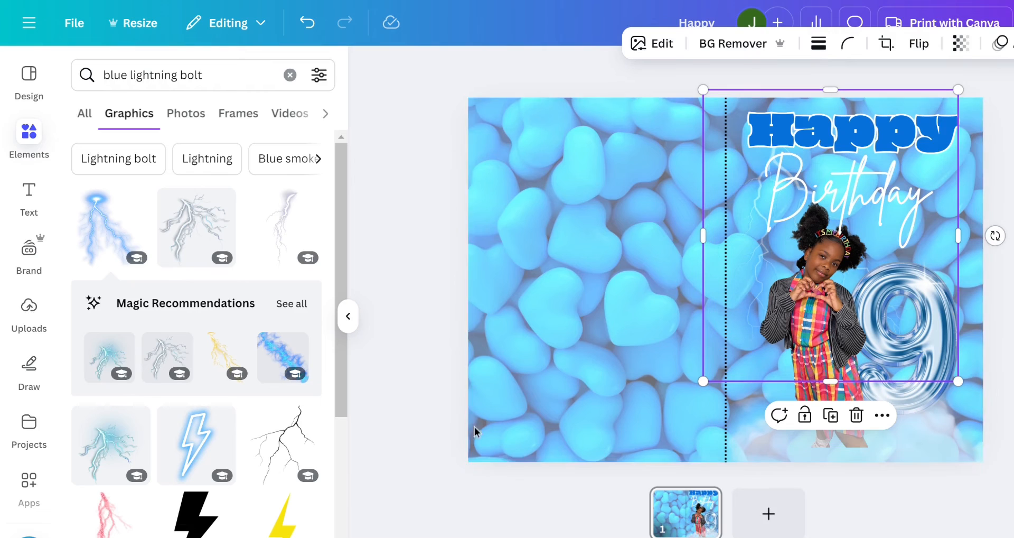
click(489, 489)
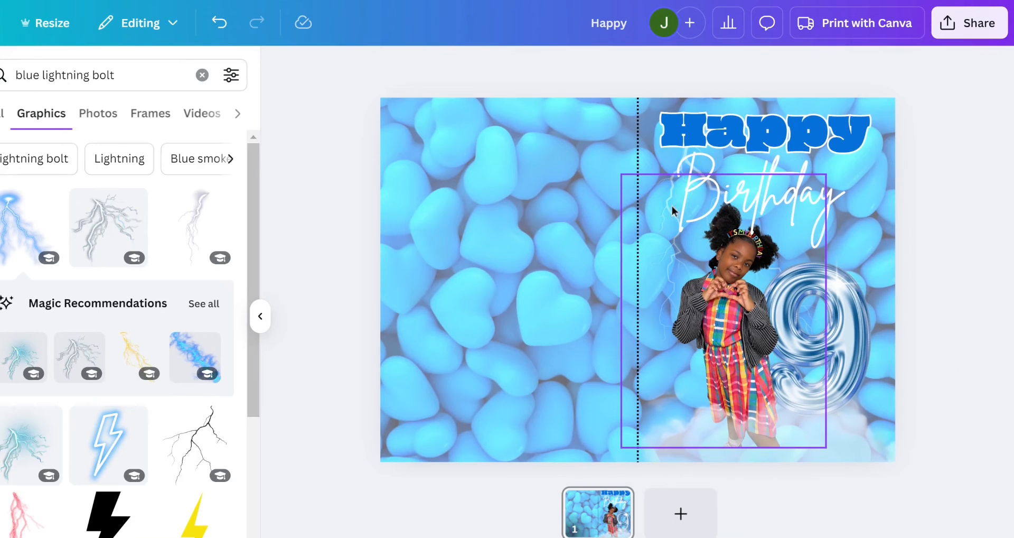
click(671, 175)
mouse_move(671, 175)
mouse_down()
mouse_move(645, 175)
mouse_move(662, 176)
mouse_up()
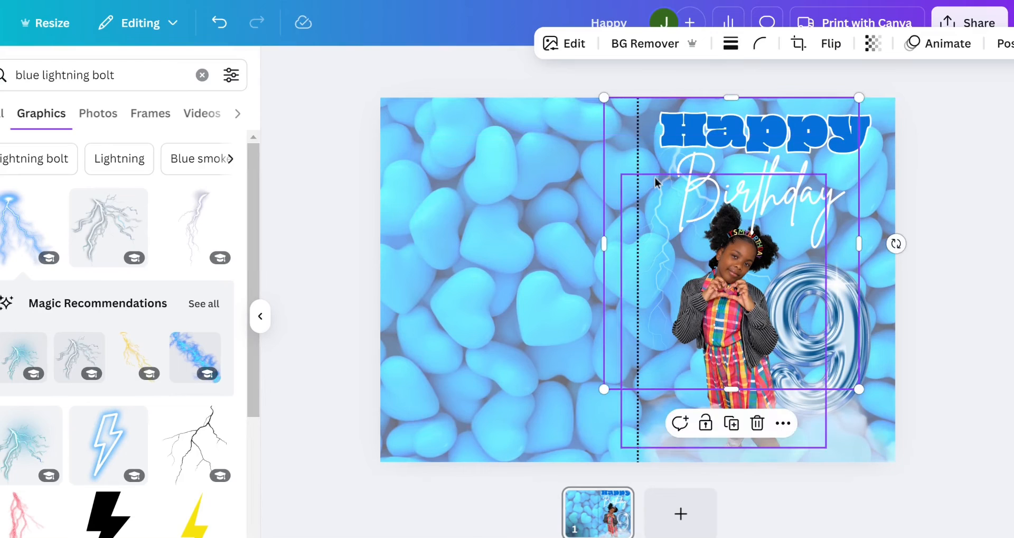
click(874, 49)
drag(842, 110, 879, 109)
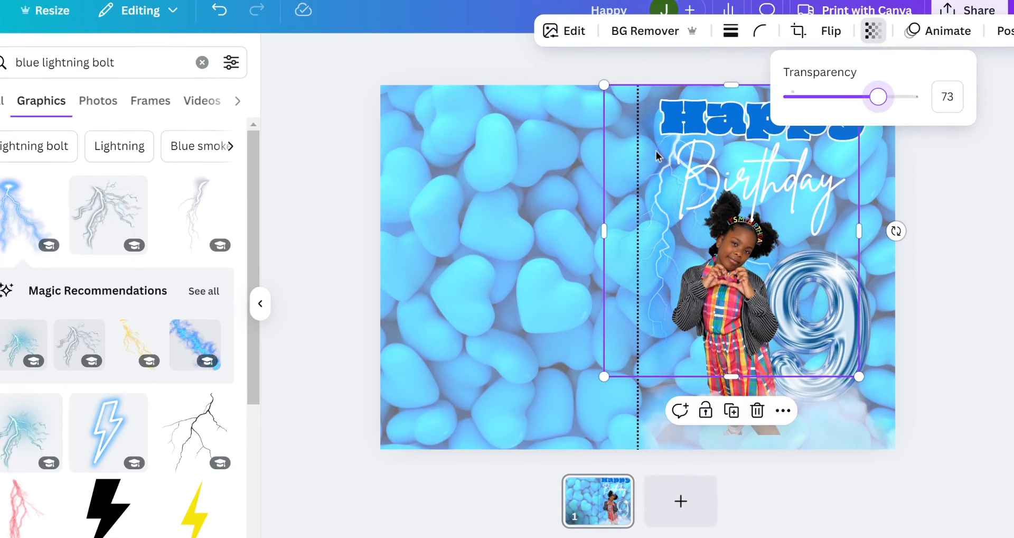
- Move the lightning down behind the girl, shrink it slightly and adjust its position so it shows beside her
drag(651, 148, 679, 252)
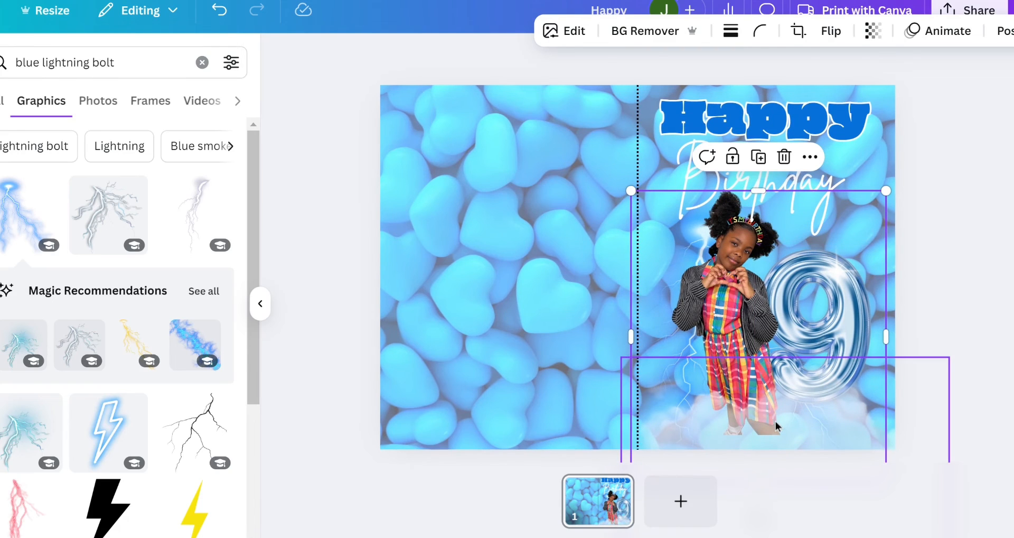
scroll(776, 422, down, 1)
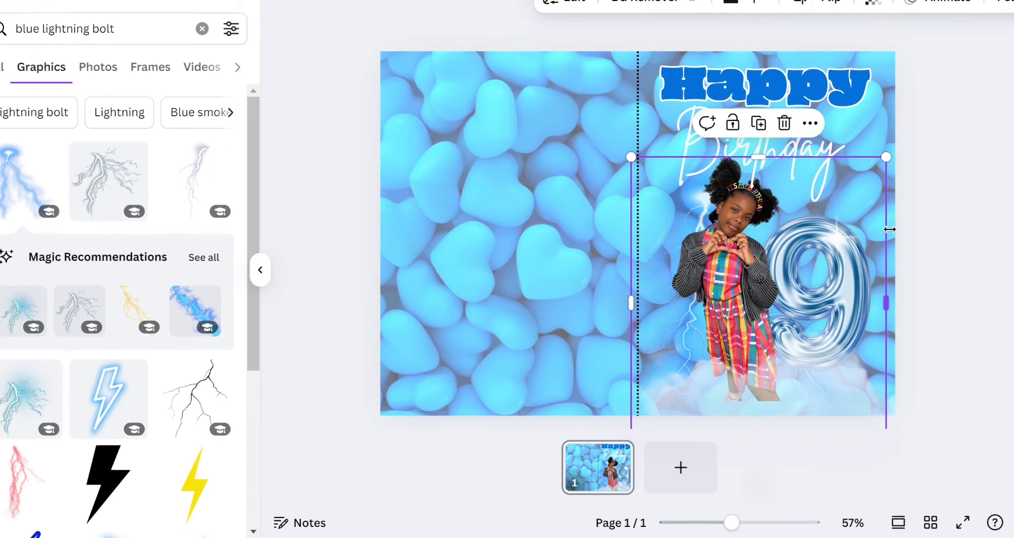
drag(880, 167, 847, 206)
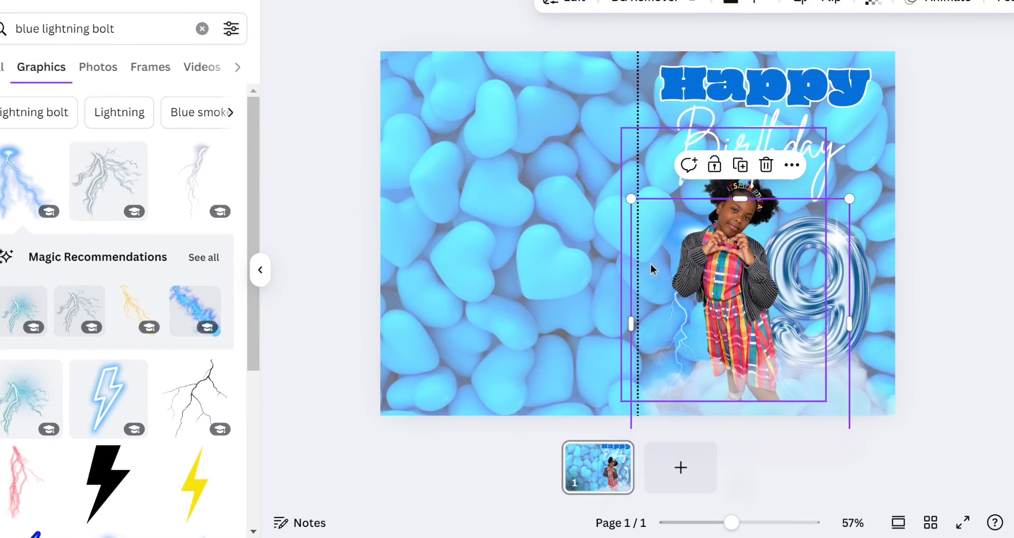
drag(651, 264, 670, 217)
click(935, 228)
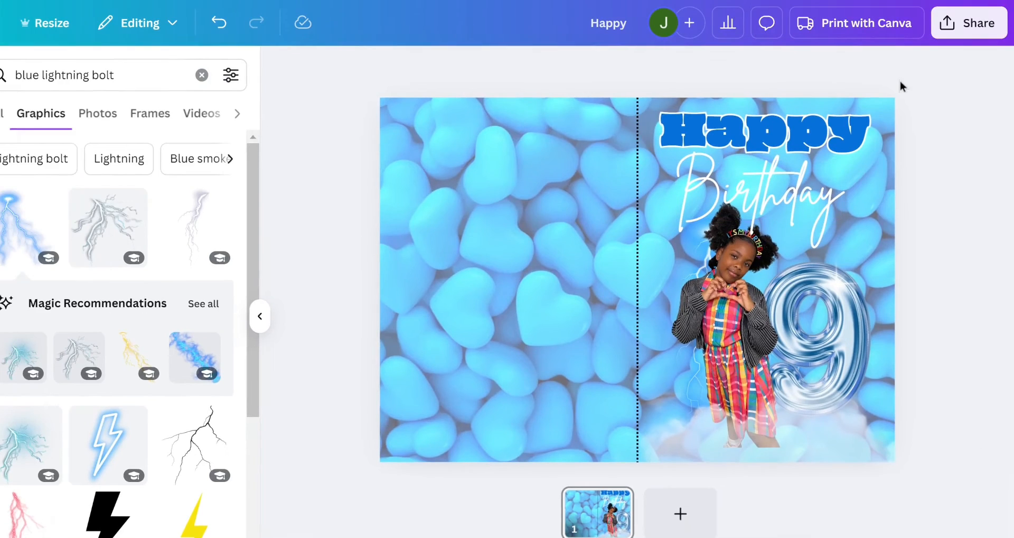
- Download the card design as a PNG at size 1, 2,000 × 1,414 px
click(973, 33)
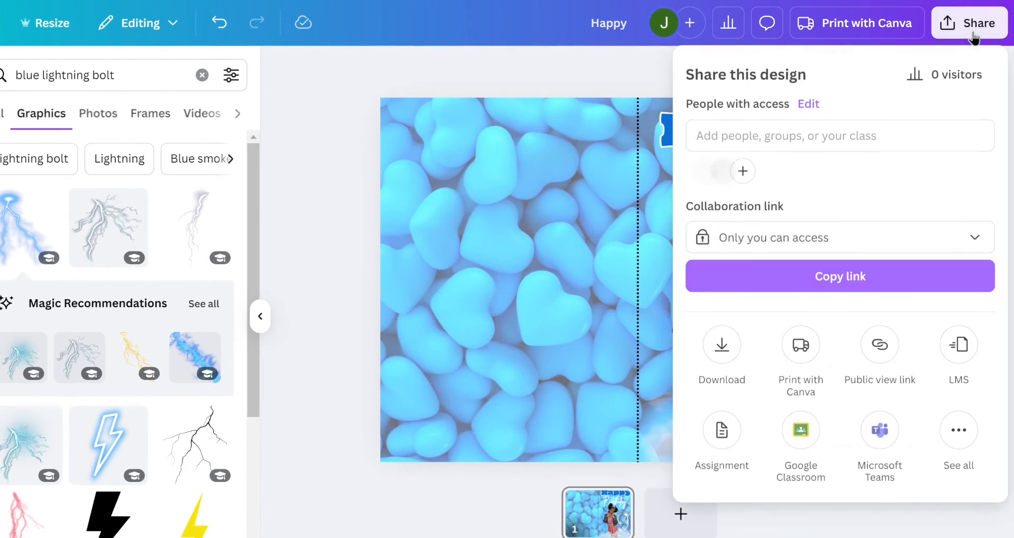
click(731, 354)
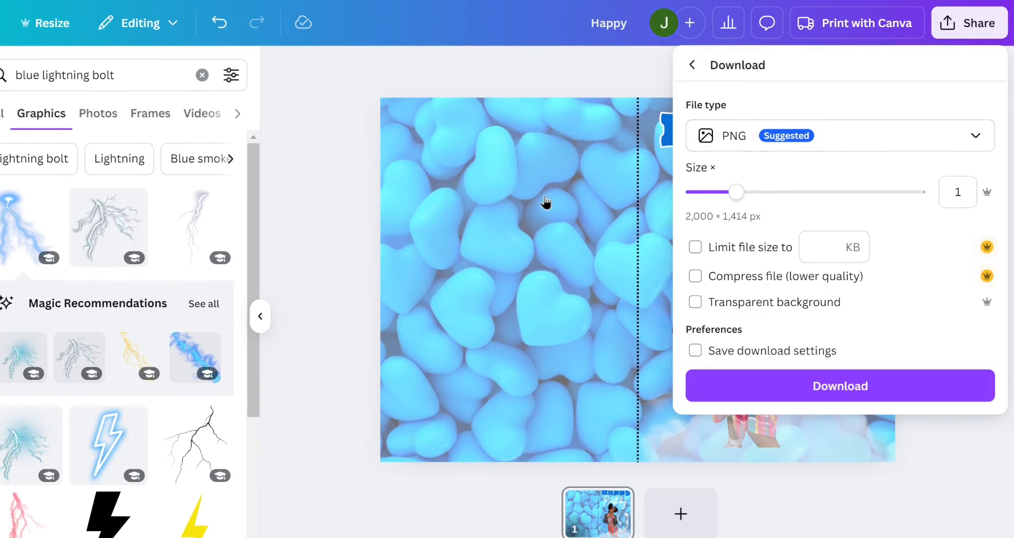
click(904, 145)
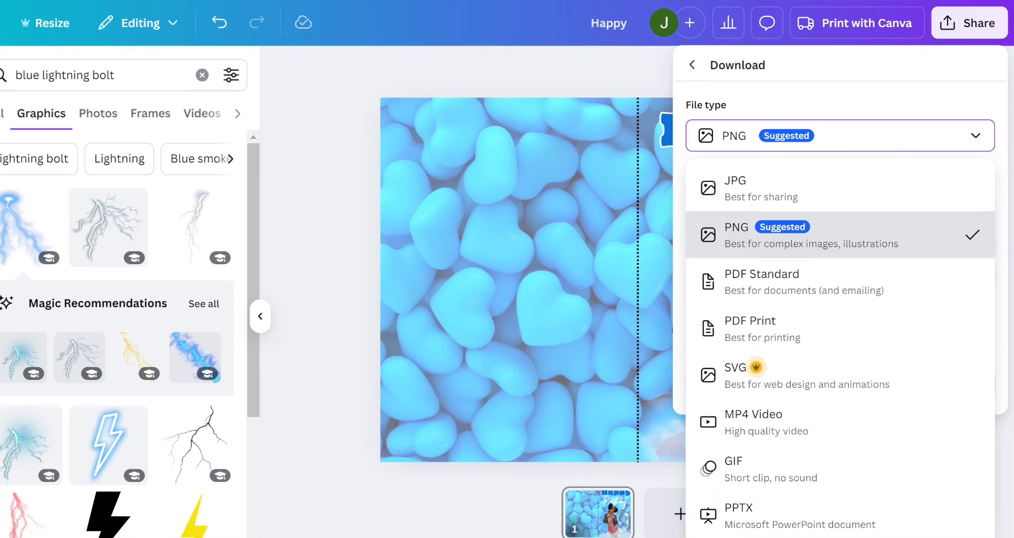
click(840, 235)
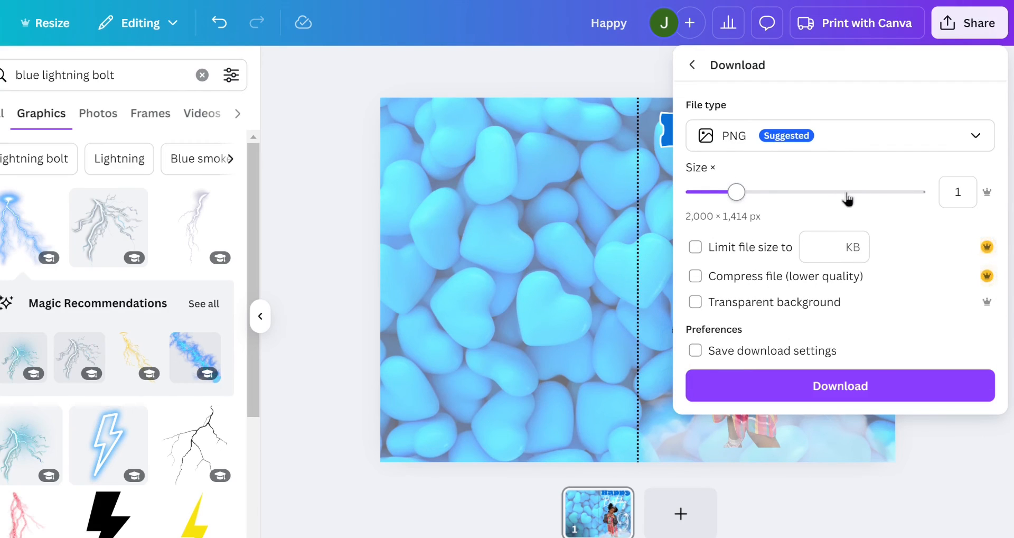
click(748, 266)
click(865, 389)
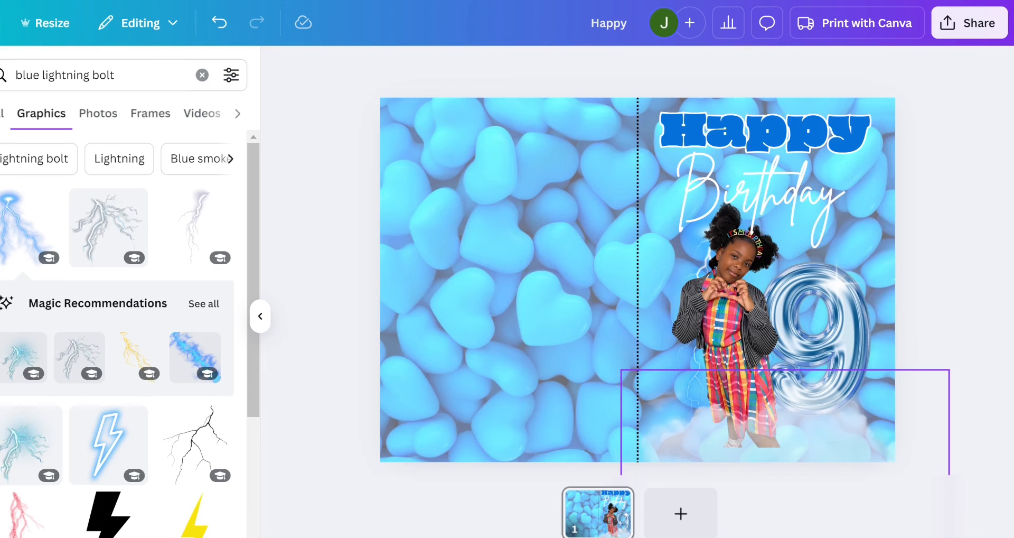
- Switch to the image viewer window showing the downloaded Happy.png and move it higher on the desktop
mouse_move(707, 524)
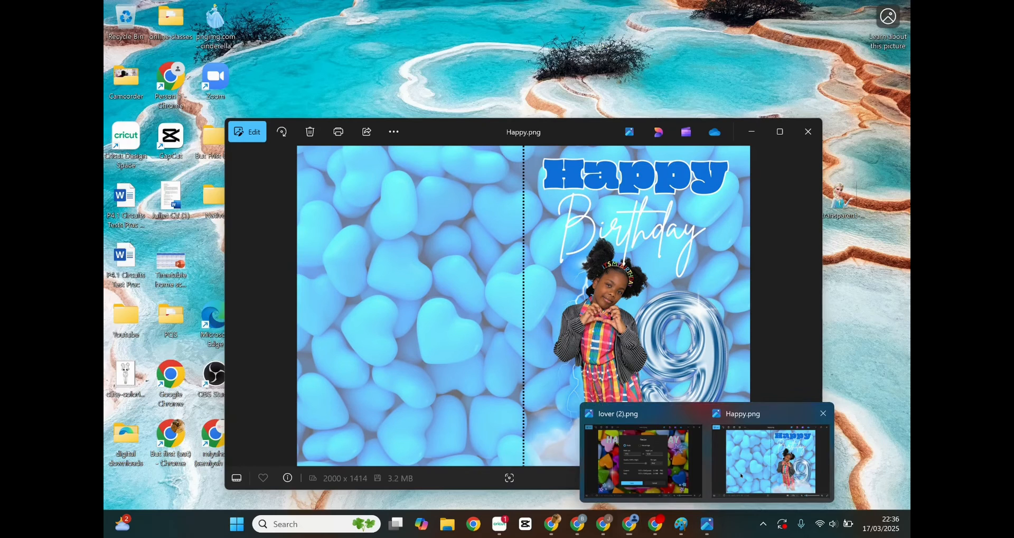
click(740, 473)
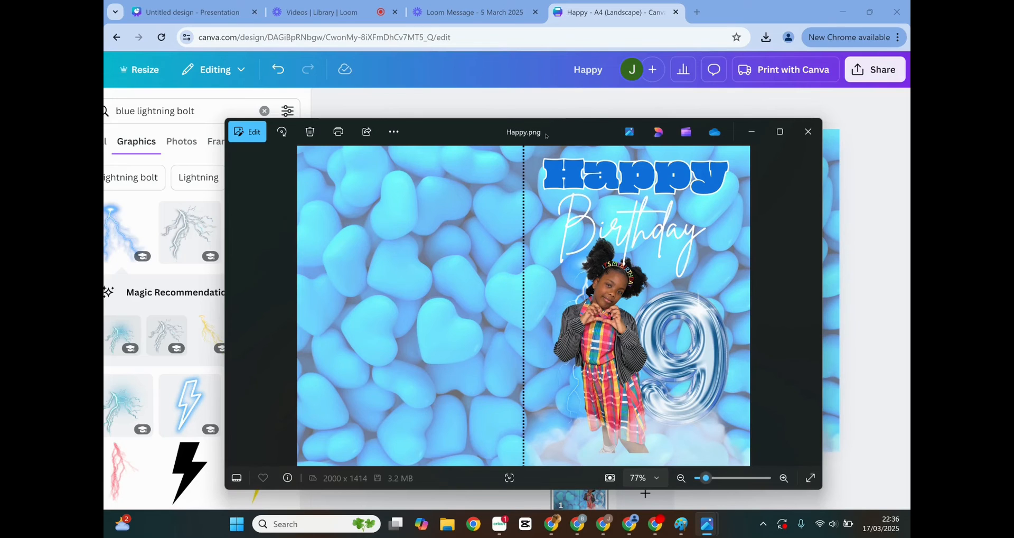
drag(546, 136, 531, 23)
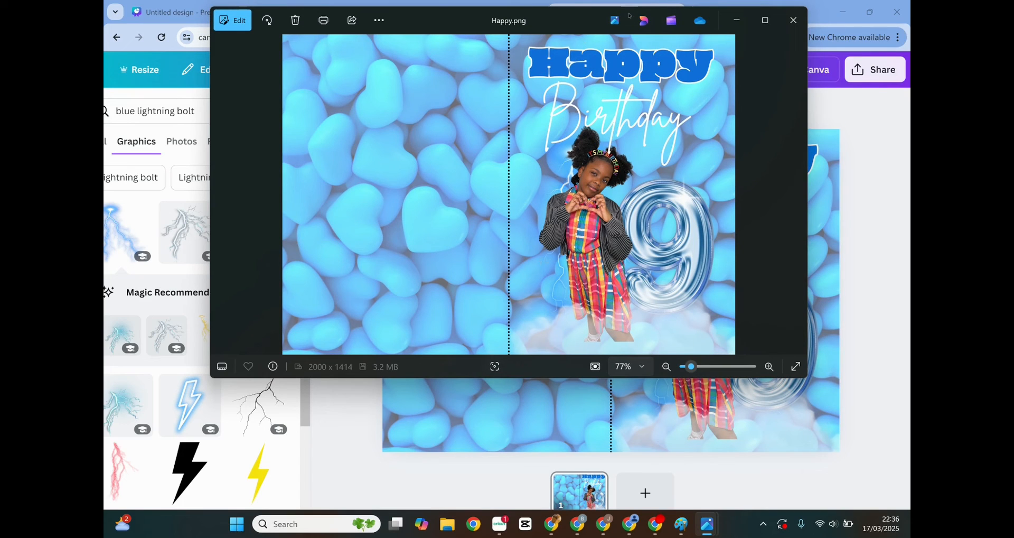
- Start printing Happy.png, set the page orientation to Landscape and keep the page margins at Normal
click(322, 22)
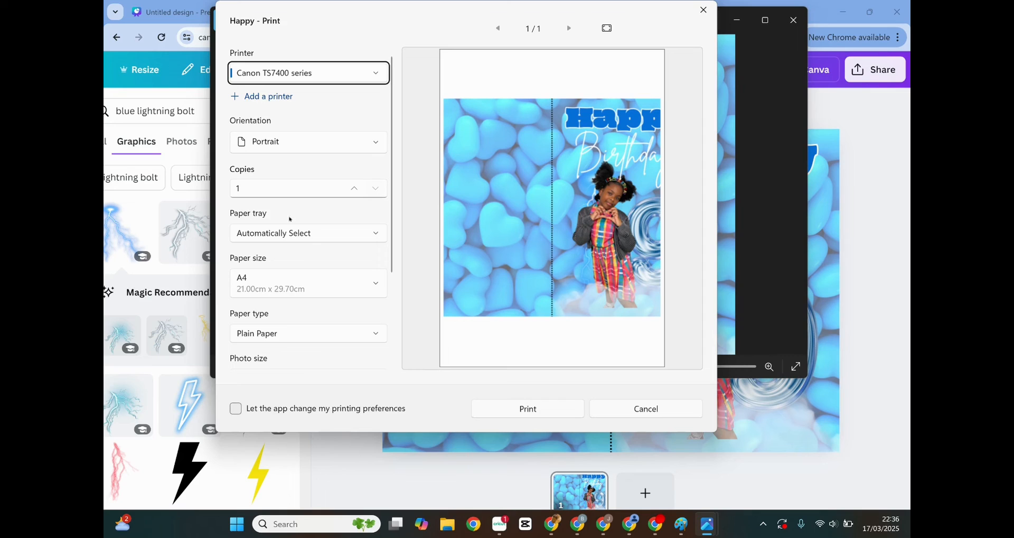
click(380, 145)
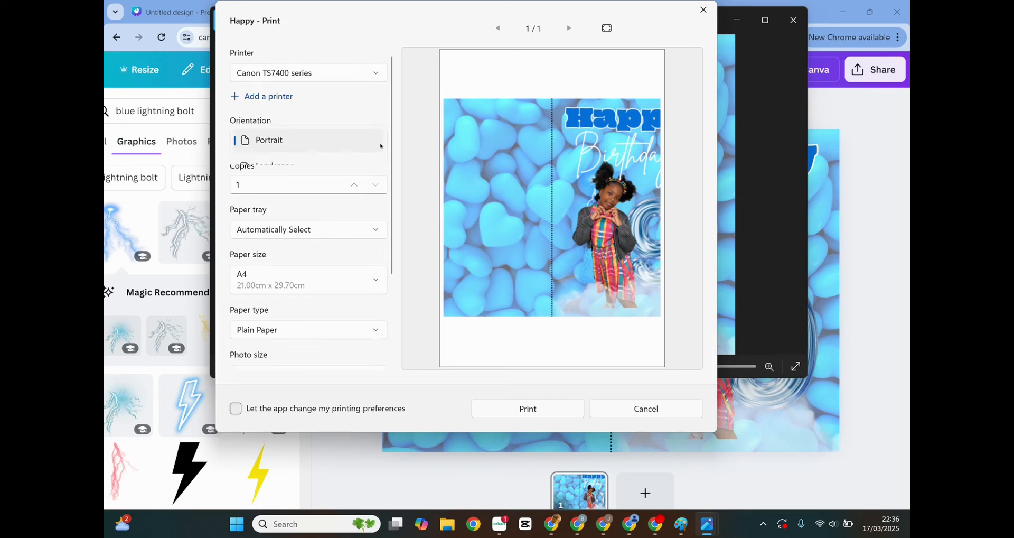
click(302, 169)
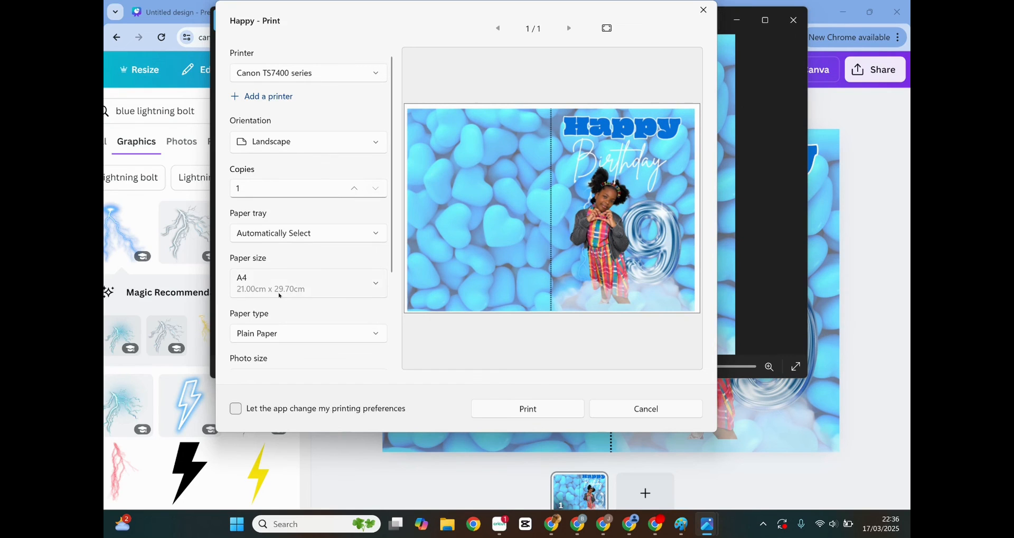
scroll(280, 296, down, 5)
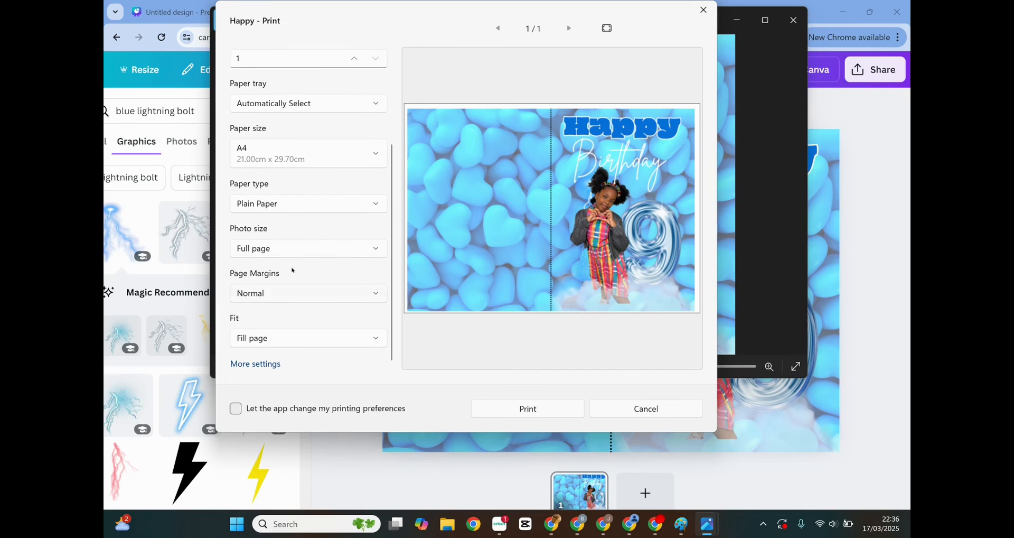
click(306, 293)
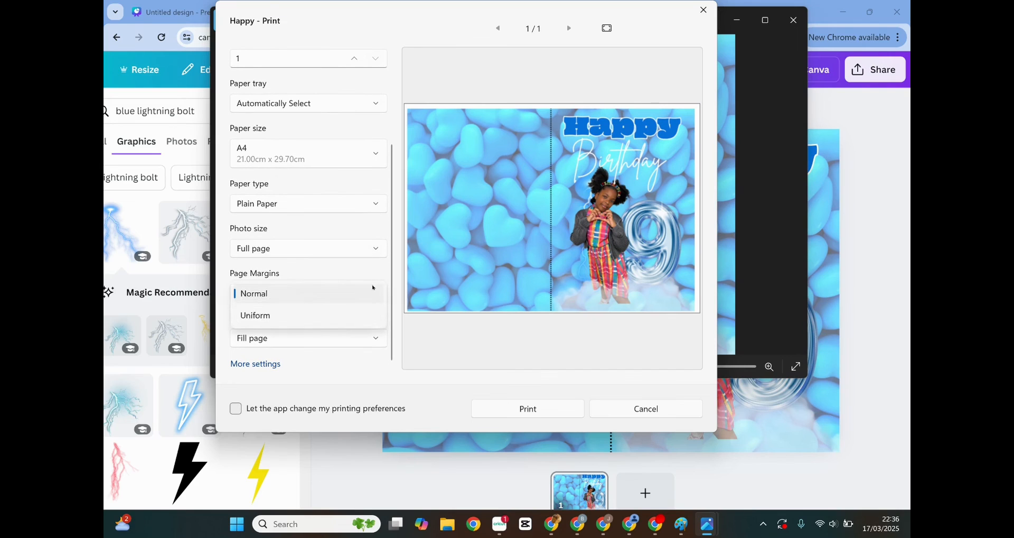
click(381, 292)
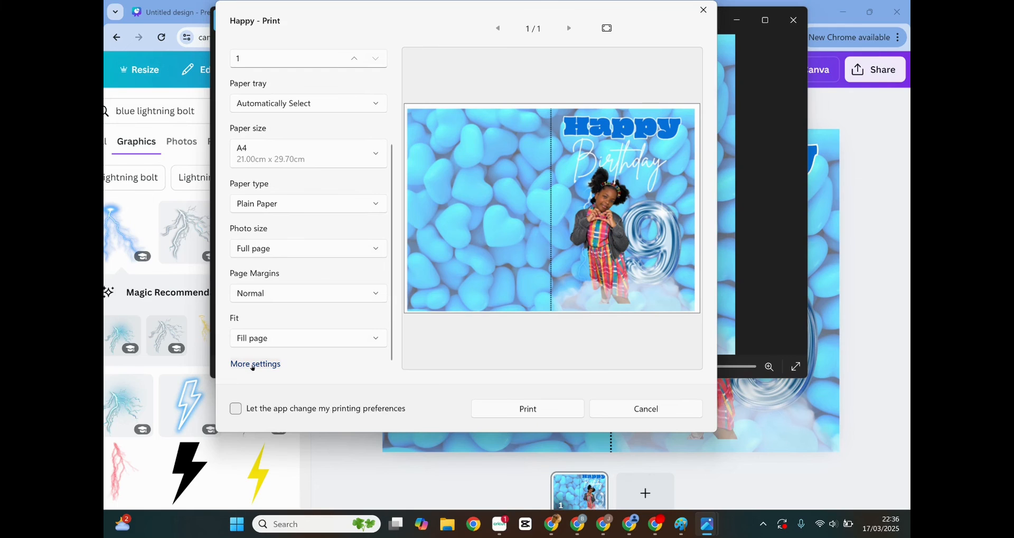
- Turn on borderless printing in the additional printer settings
click(252, 365)
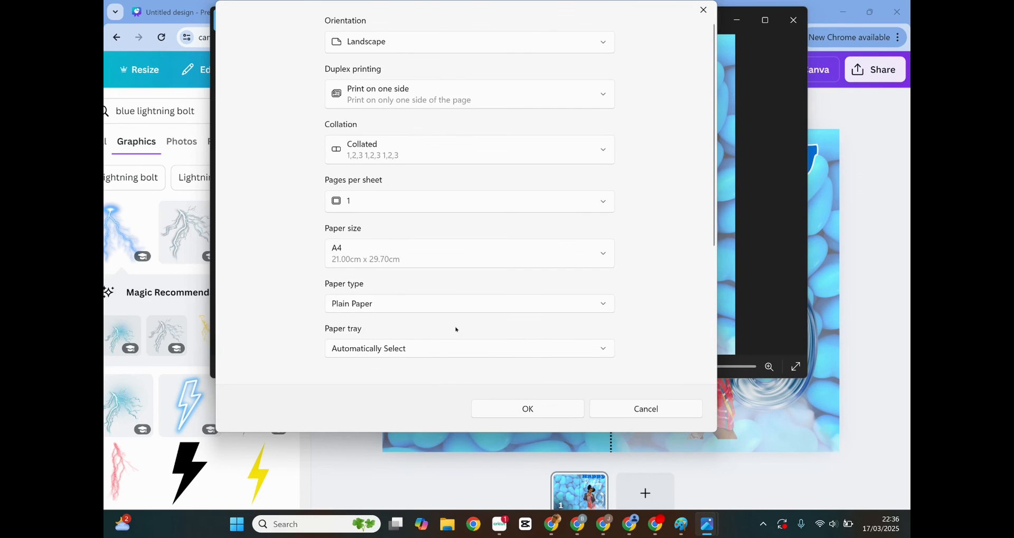
scroll(456, 329, down, 3)
scroll(456, 330, down, 3)
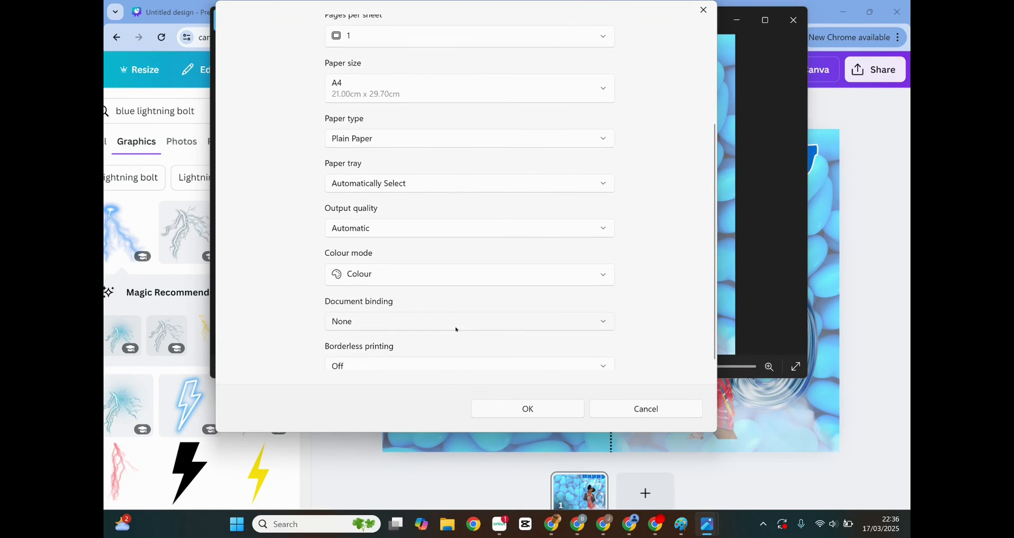
click(370, 358)
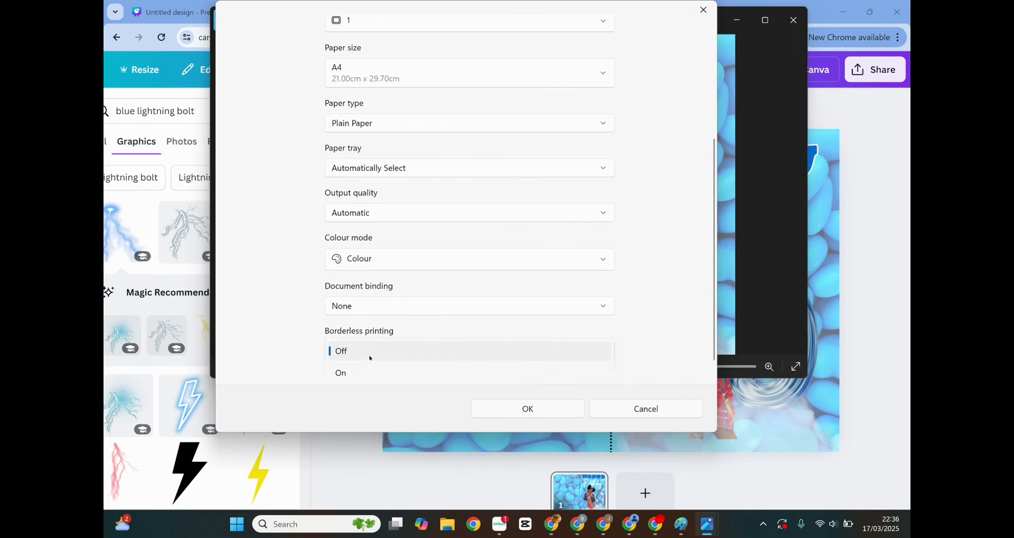
click(353, 375)
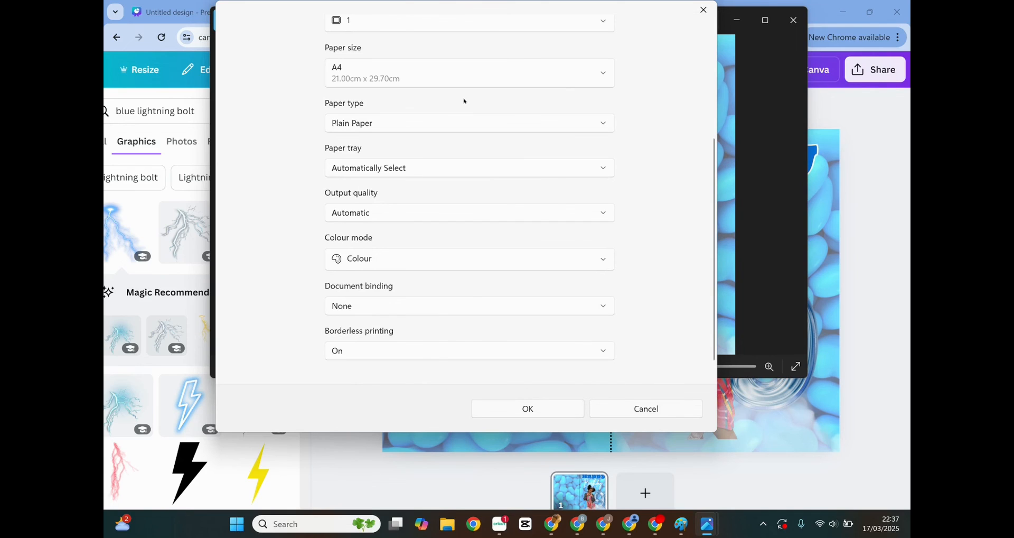
- Set the paper type to Glossy Photo Paper and the paper tray to Automatic sheet feeder, and apply the settings
scroll(464, 100, up, 3)
click(458, 168)
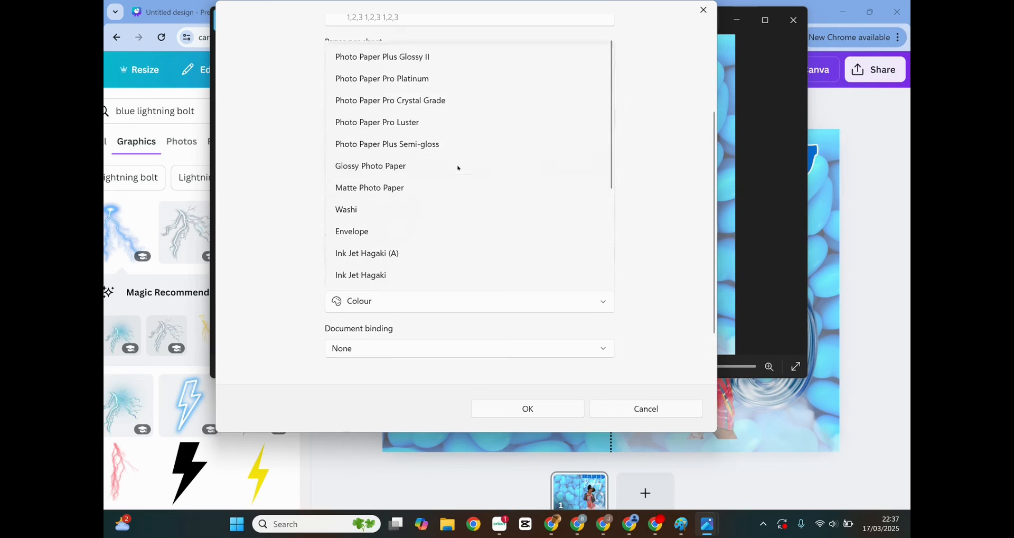
click(366, 167)
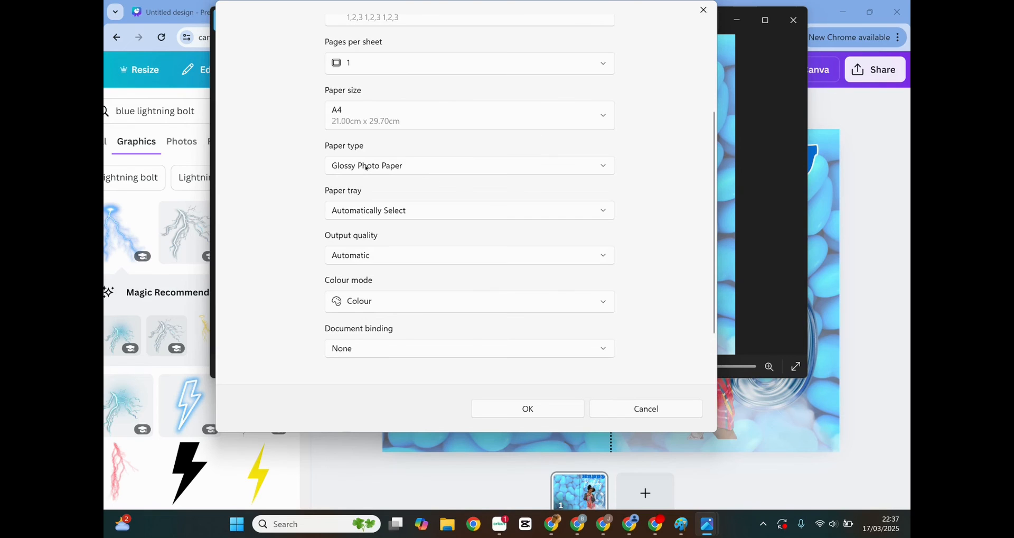
click(399, 215)
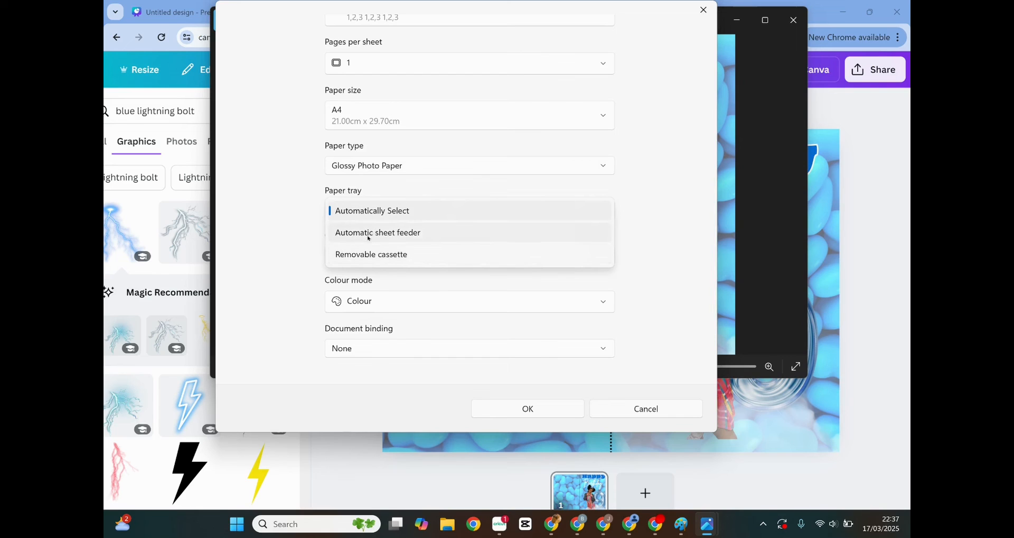
click(371, 237)
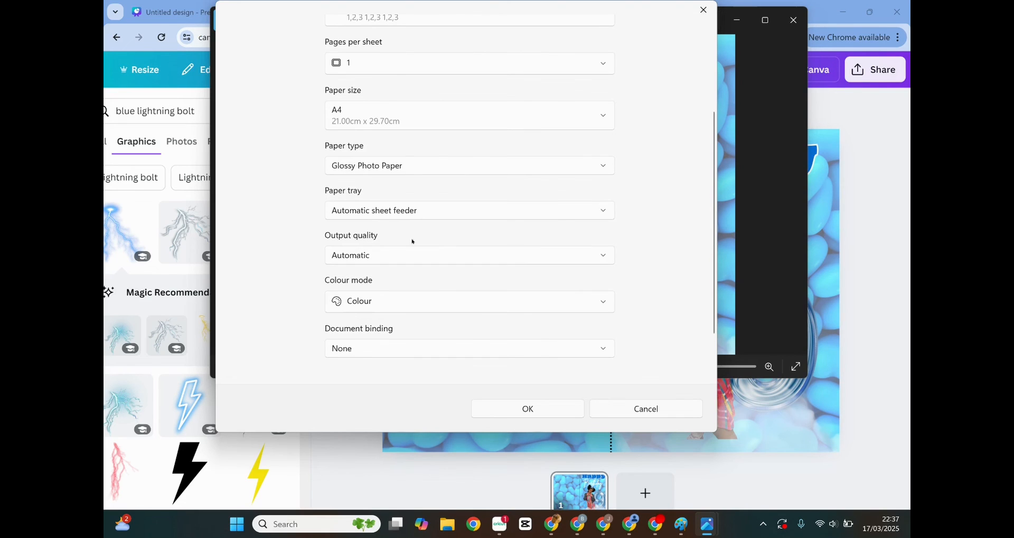
click(500, 410)
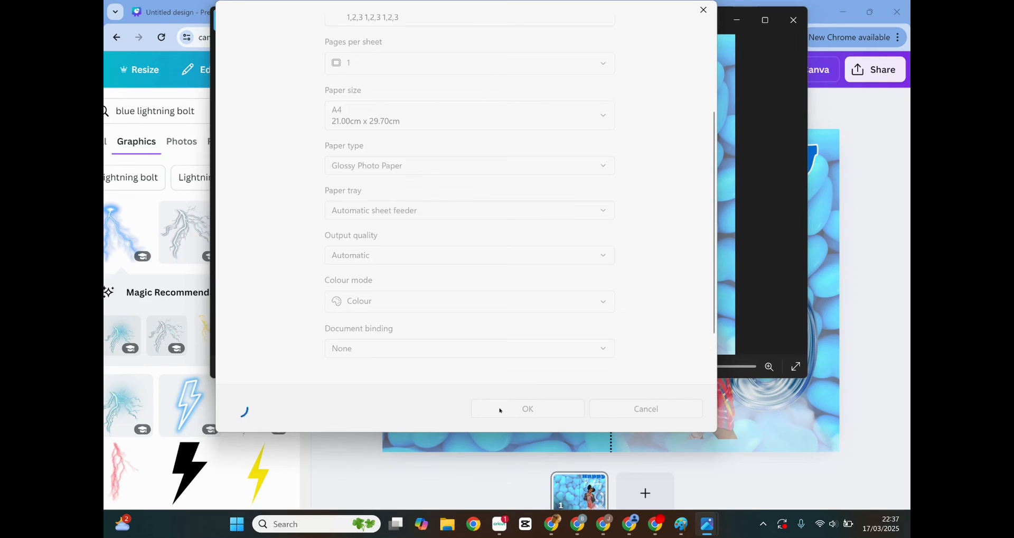